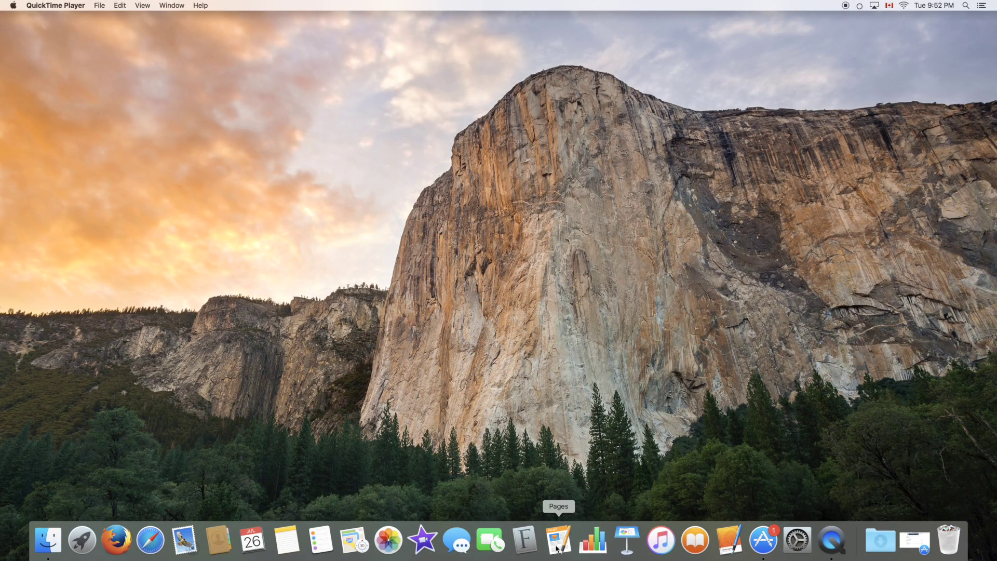
- Launch Pages from the Dock and choose File > New to bring up the template chooser
left_click(557, 546)
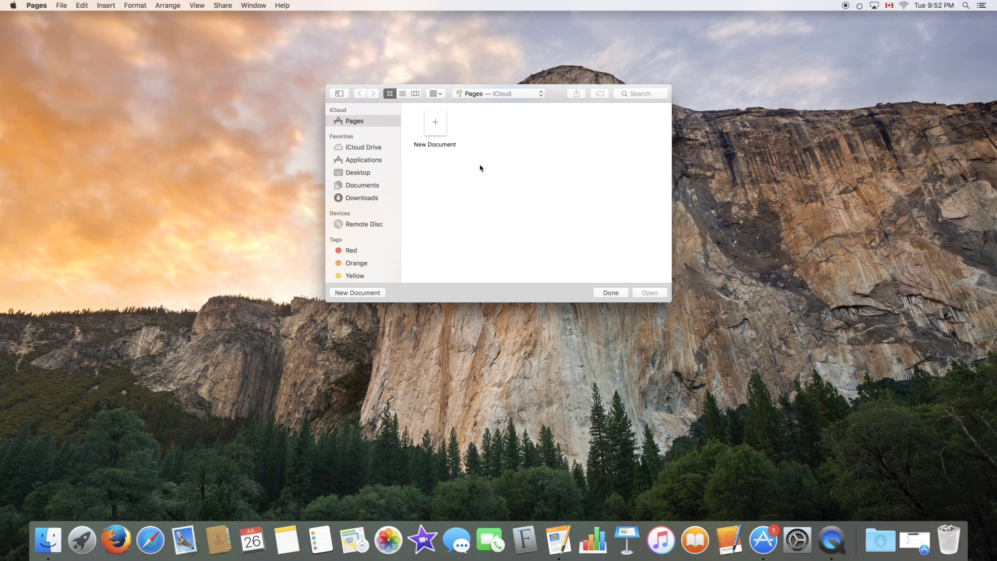
left_click(60, 5)
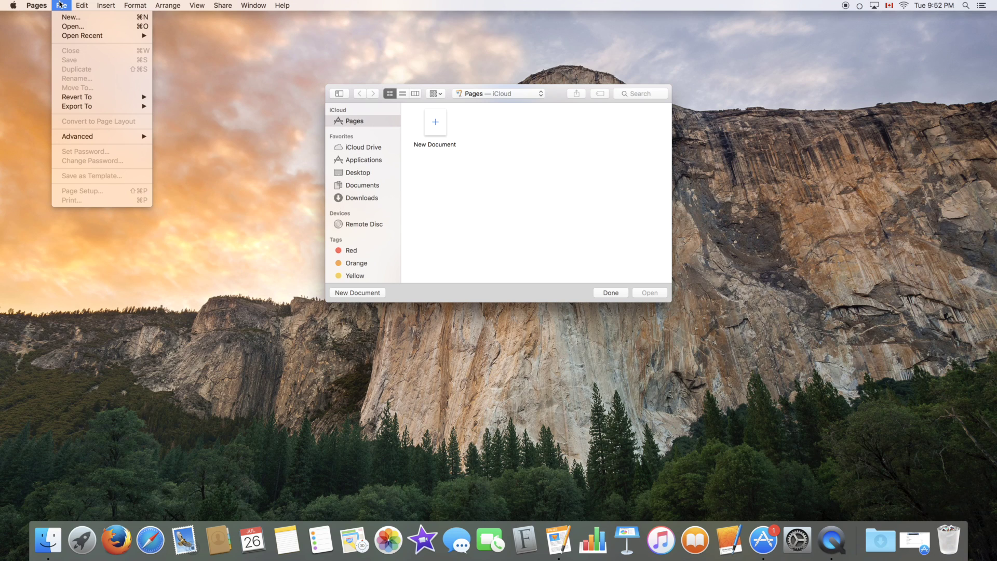
left_click(66, 20)
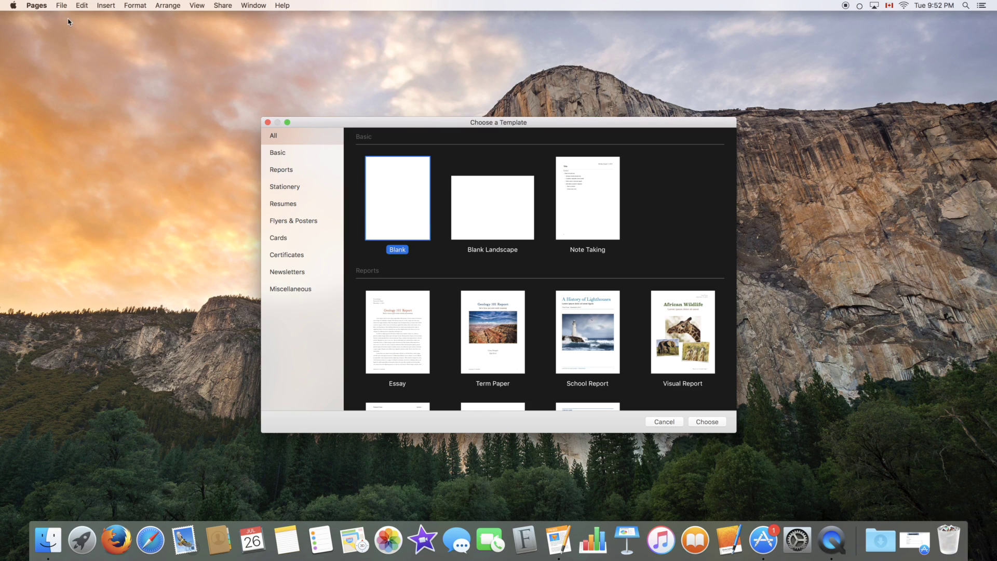
left_click_drag(459, 125, 478, 108)
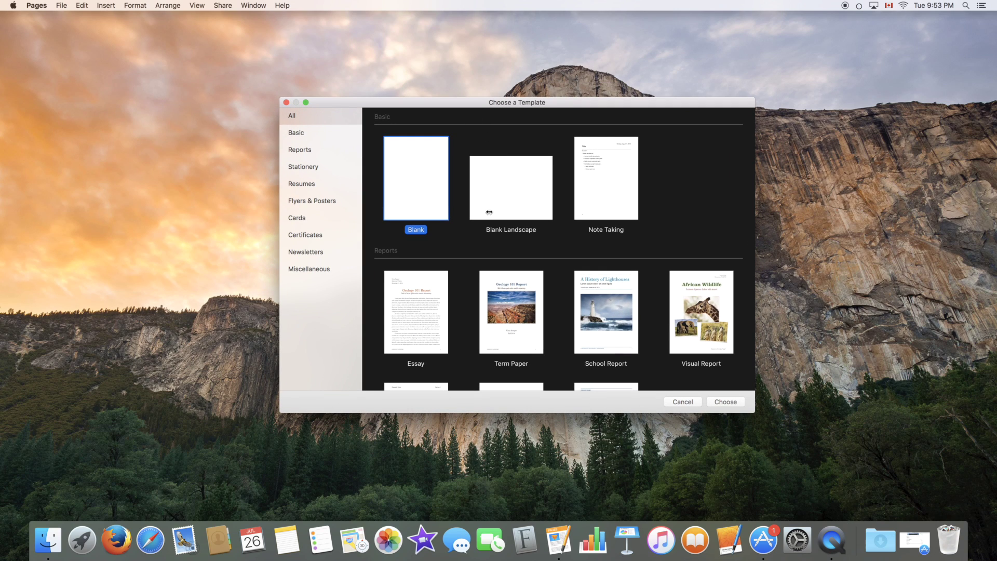
scroll(469, 264, "down", 10)
scroll(469, 264, "down", 6)
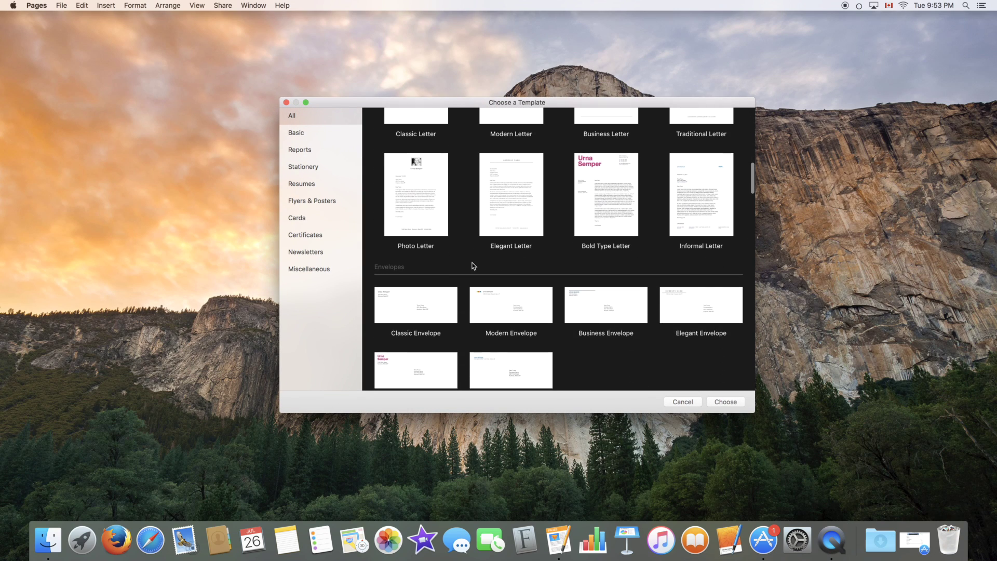
scroll(469, 266, "down", 5)
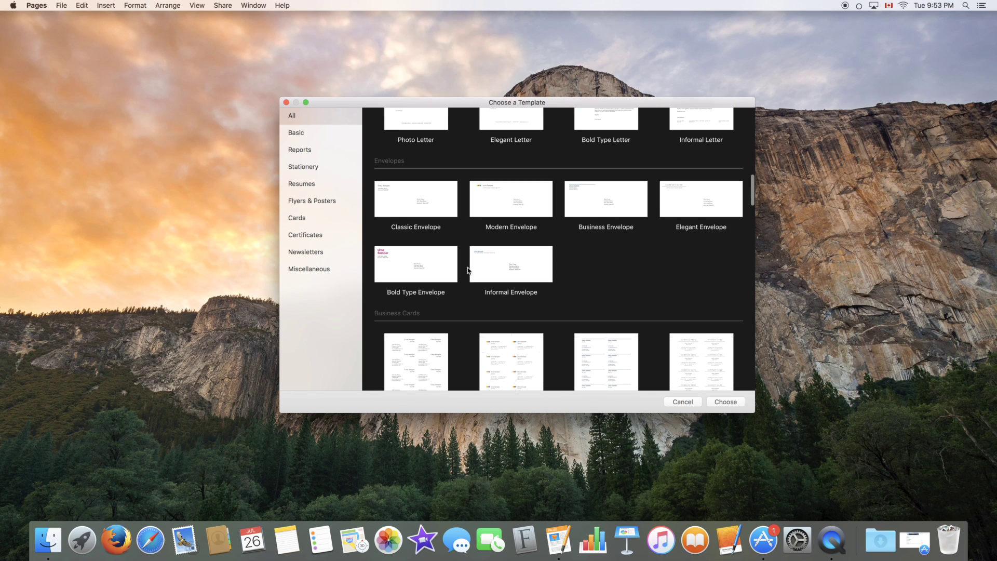
scroll(468, 269, "up", 20)
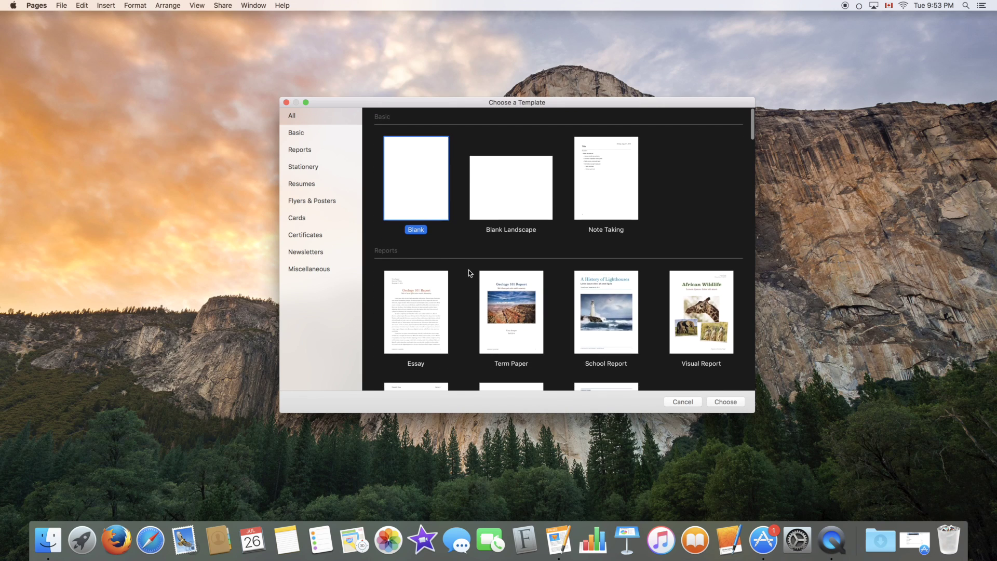
scroll(462, 270, "down", 2)
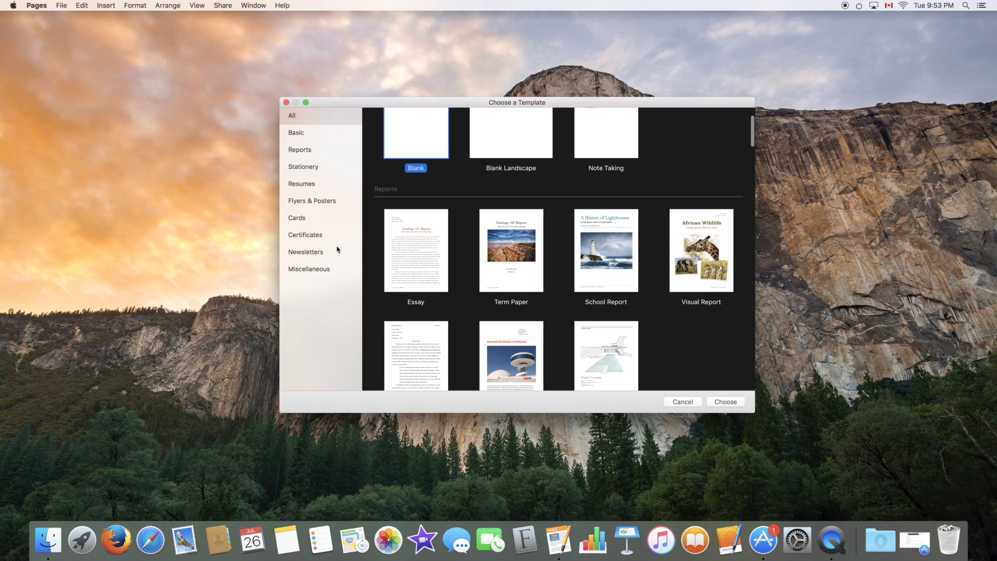
left_click(322, 235)
left_click(322, 220)
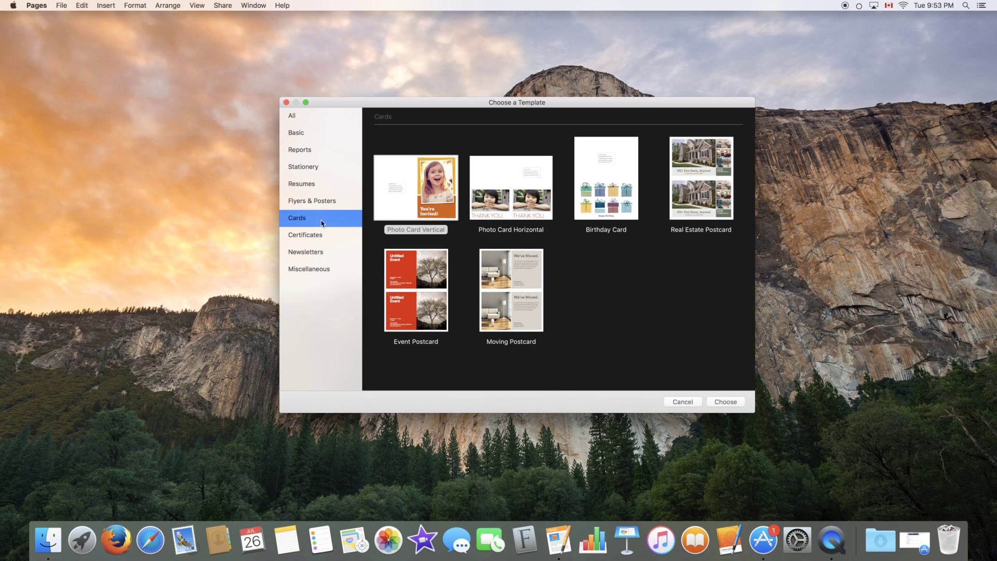
left_click(338, 200)
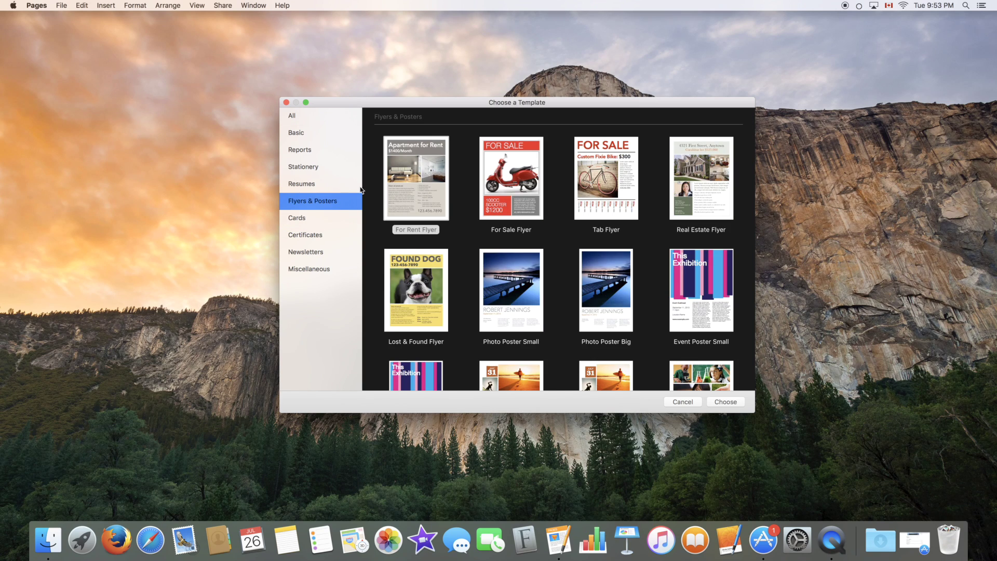
left_click(356, 188)
left_click(328, 206)
left_click(316, 118)
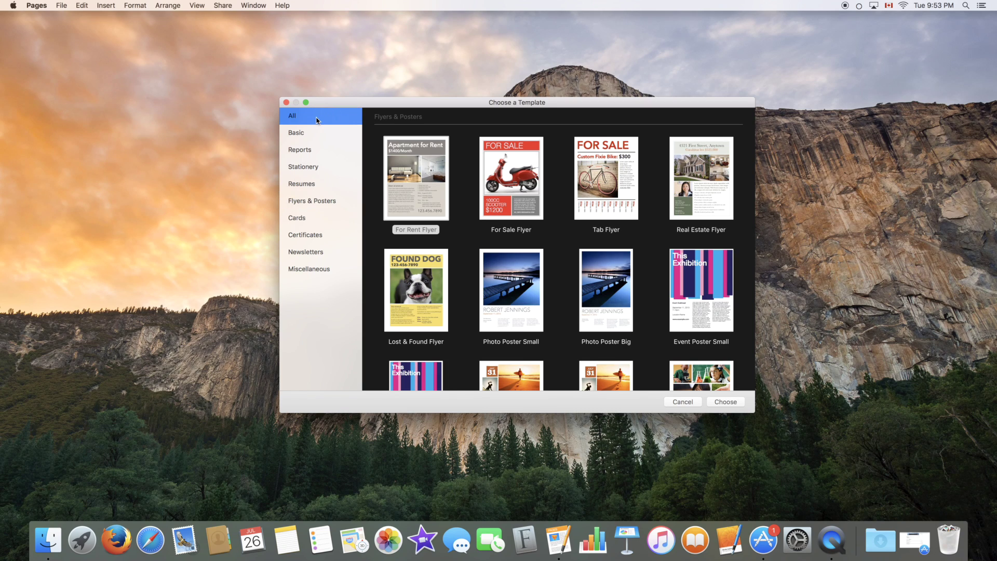
left_click(421, 179)
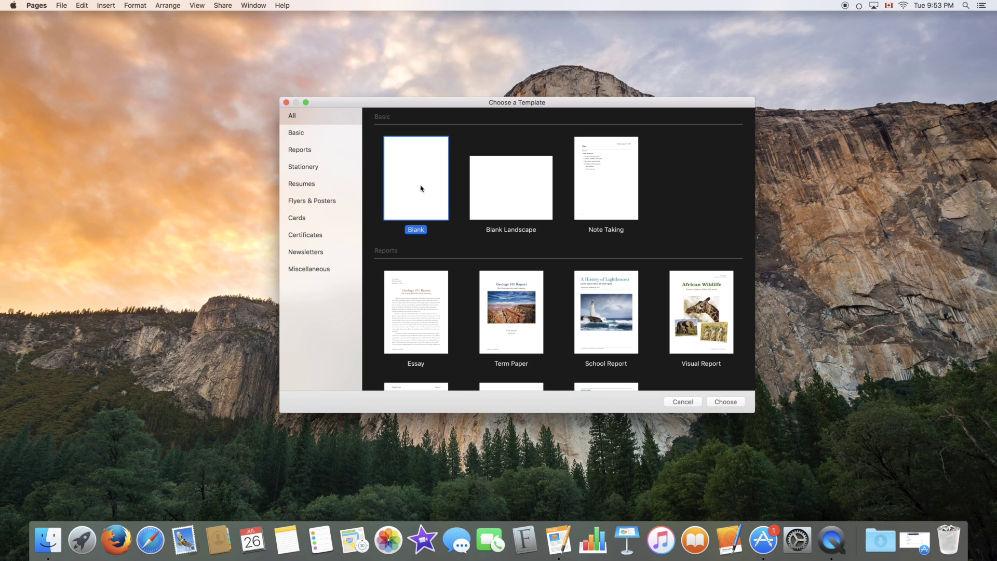
double_click(421, 188)
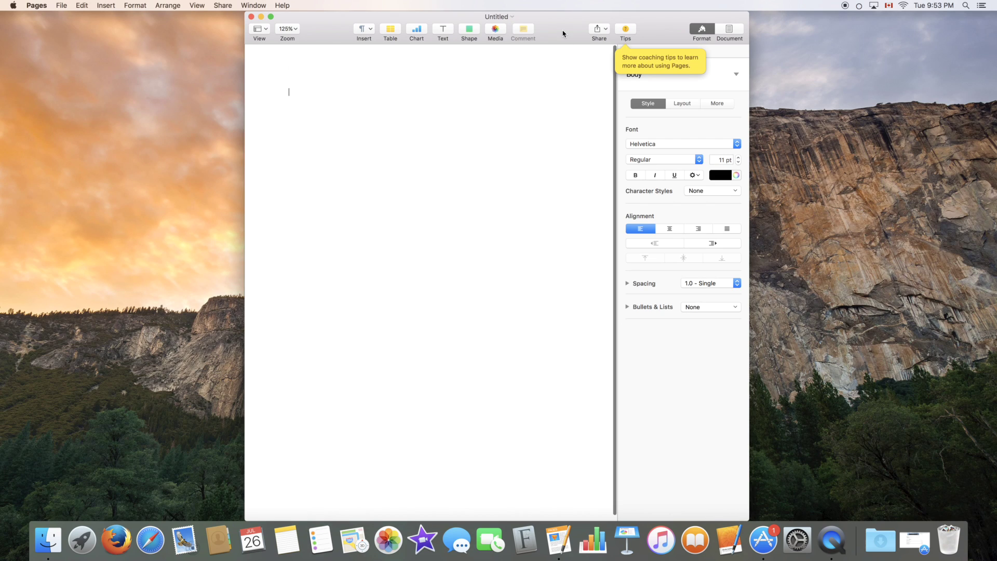
- Shift the blank Untitled window left and browse the Help and View menus without changing anything
left_click_drag(559, 28, 523, 23)
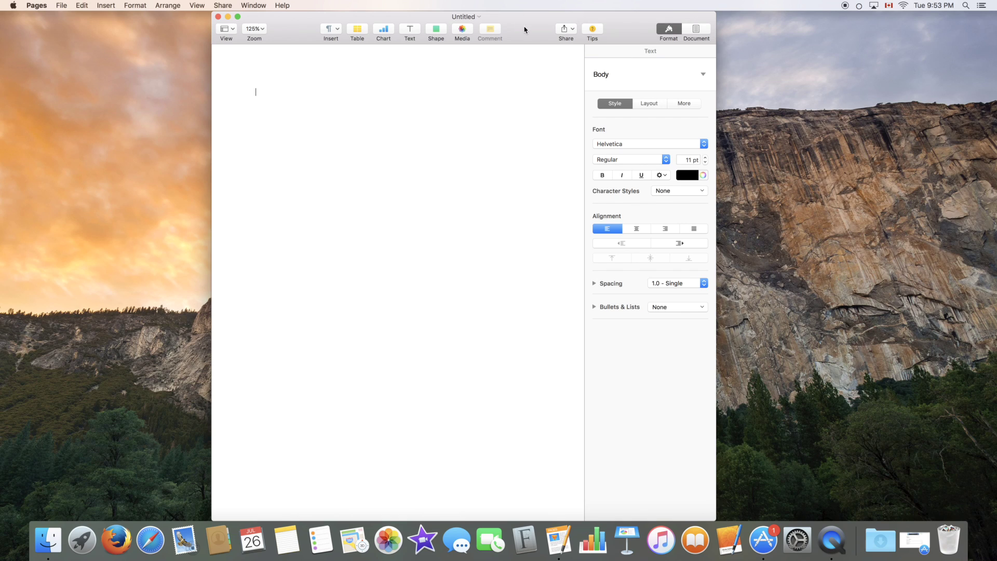
left_click(282, 5)
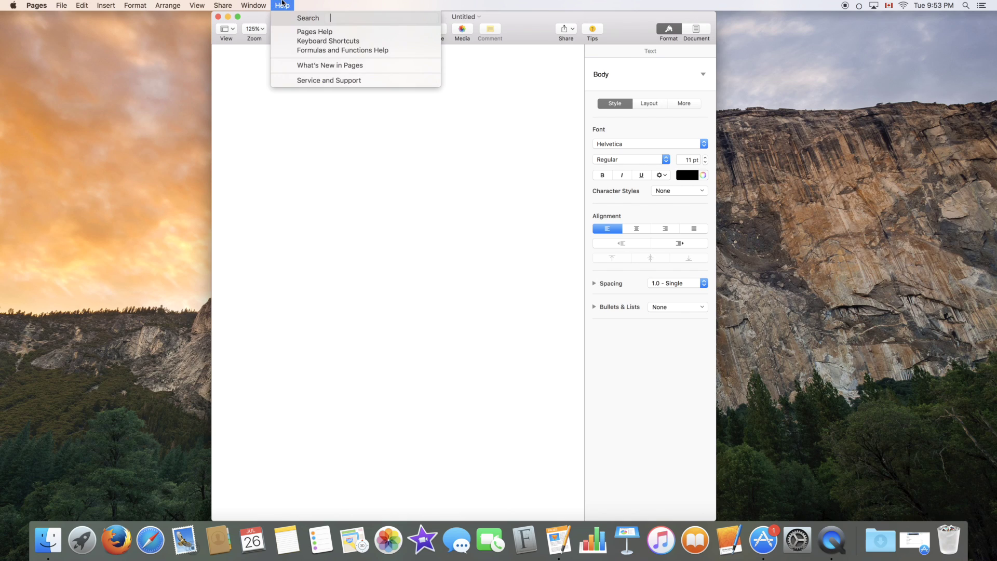
mouse_move(212, 3)
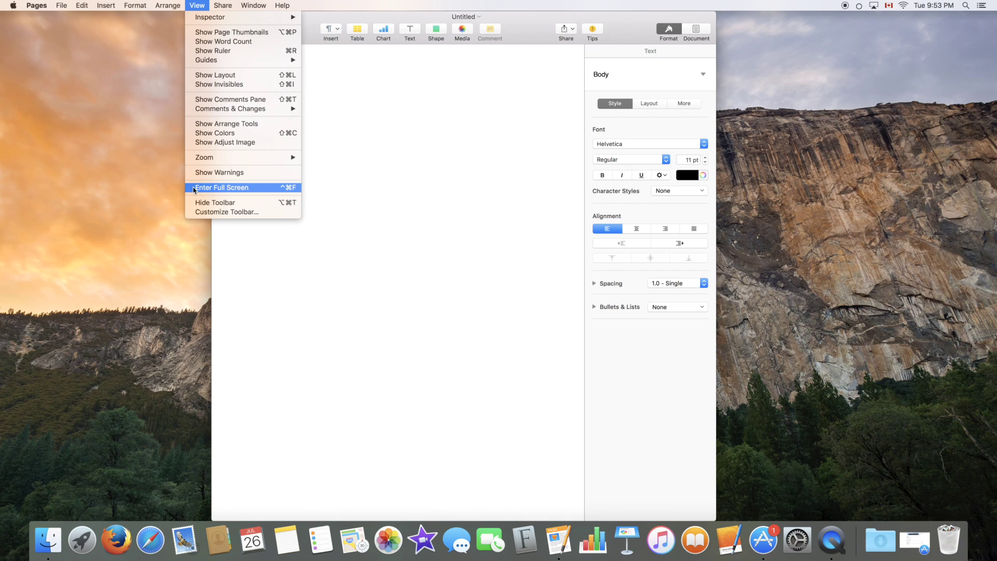
left_click(432, 91)
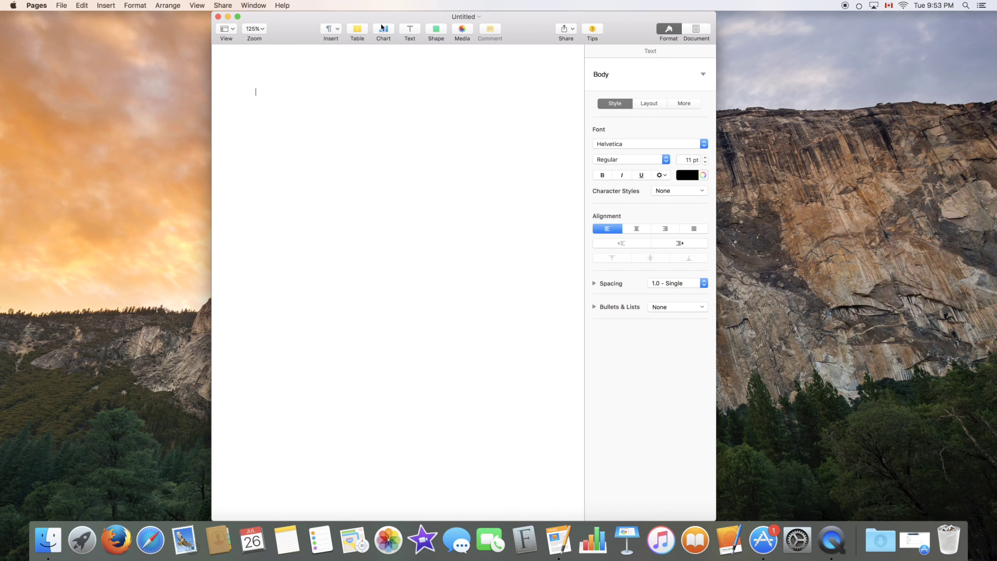
- Show page thumbnails, open Find & Replace over the sidebar, and check its options menu
left_click(225, 29)
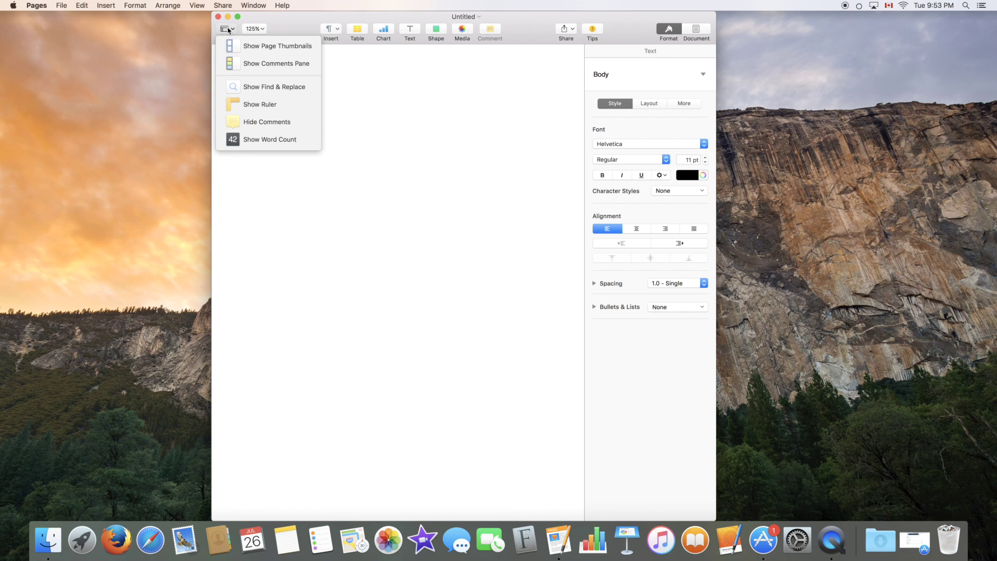
left_click(250, 48)
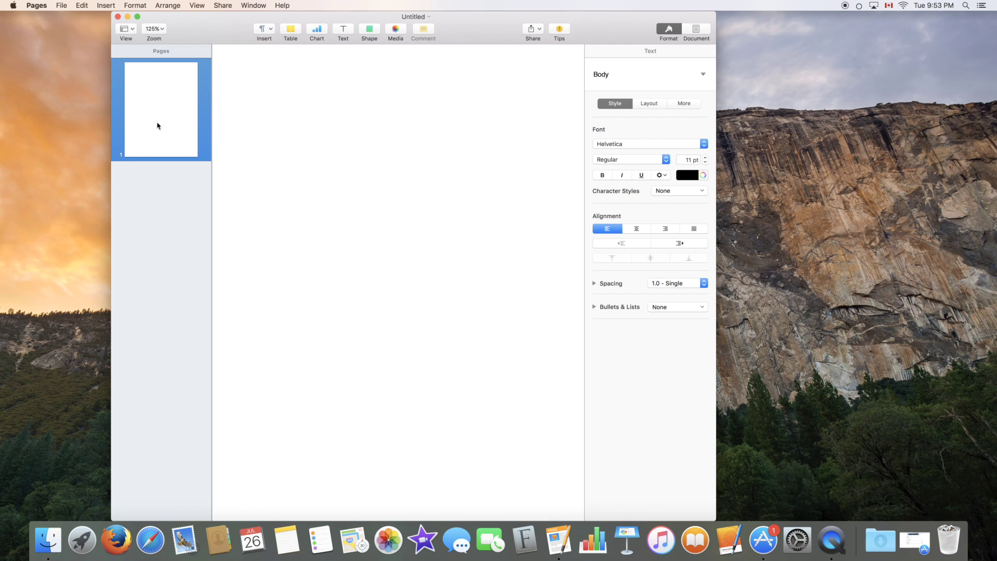
left_click(126, 29)
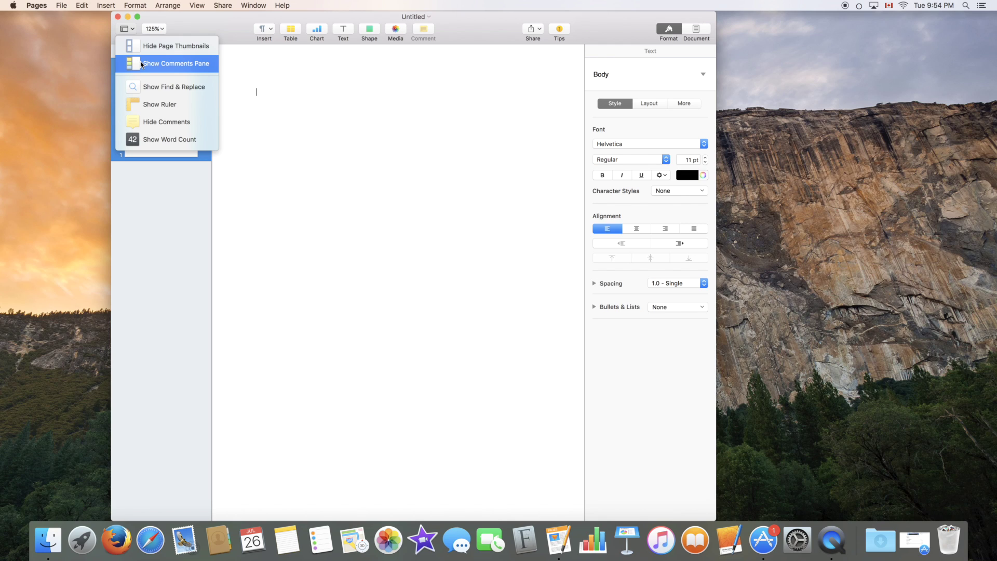
left_click(172, 87)
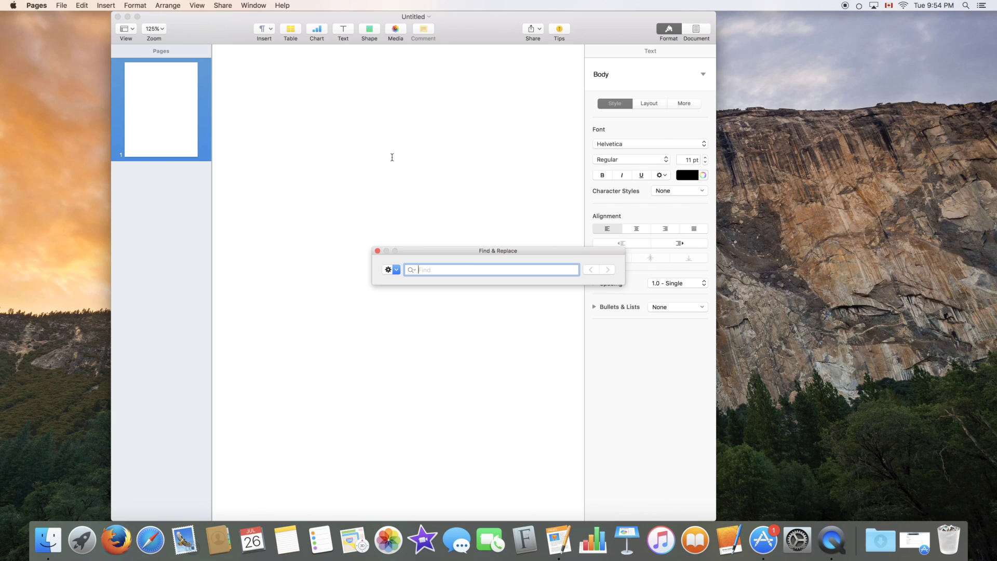
left_click_drag(478, 251, 770, 125)
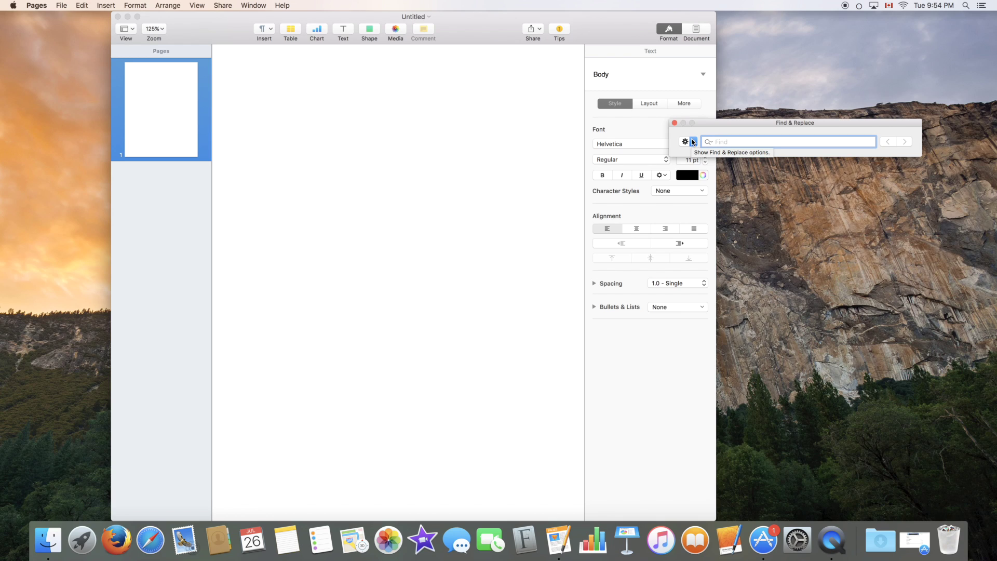
left_click(692, 142)
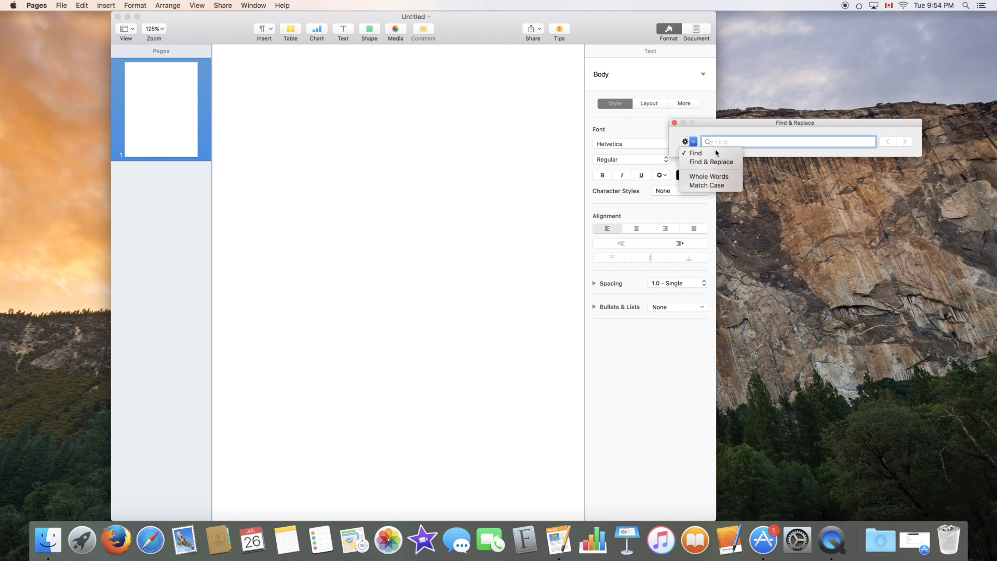
left_click(674, 125)
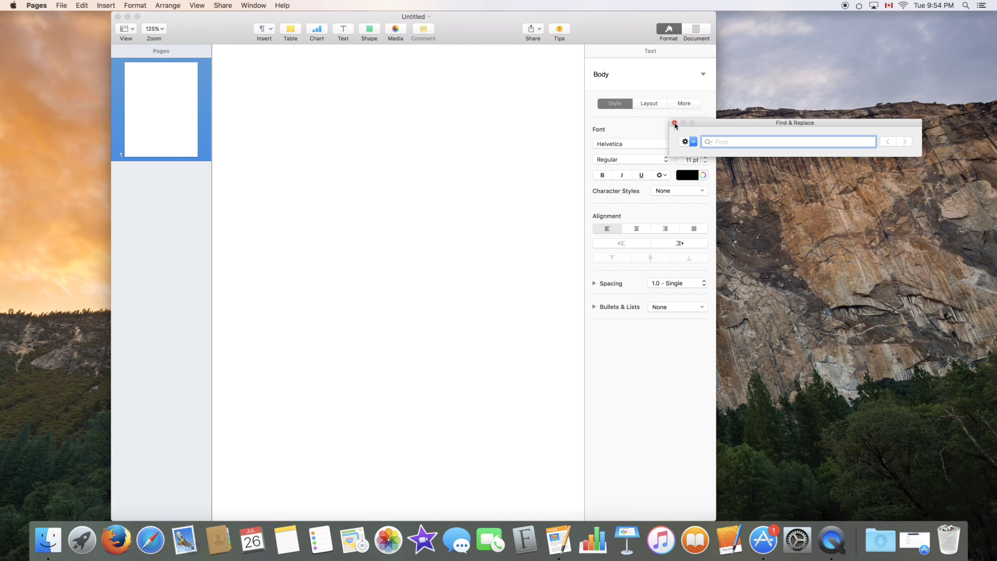
- Close Find & Replace, show the ruler and the word count, keeping the counter on words
left_click(675, 123)
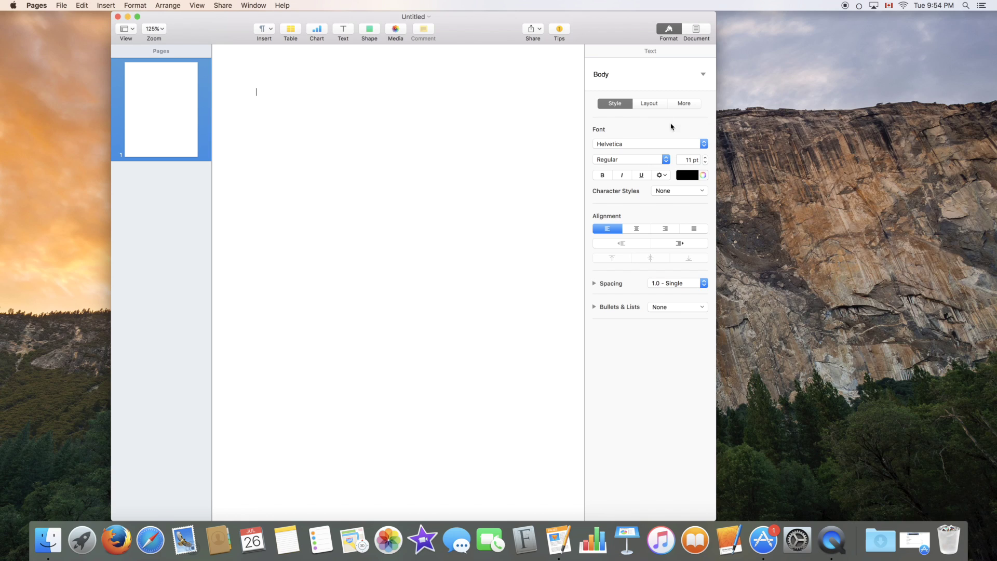
left_click(122, 33)
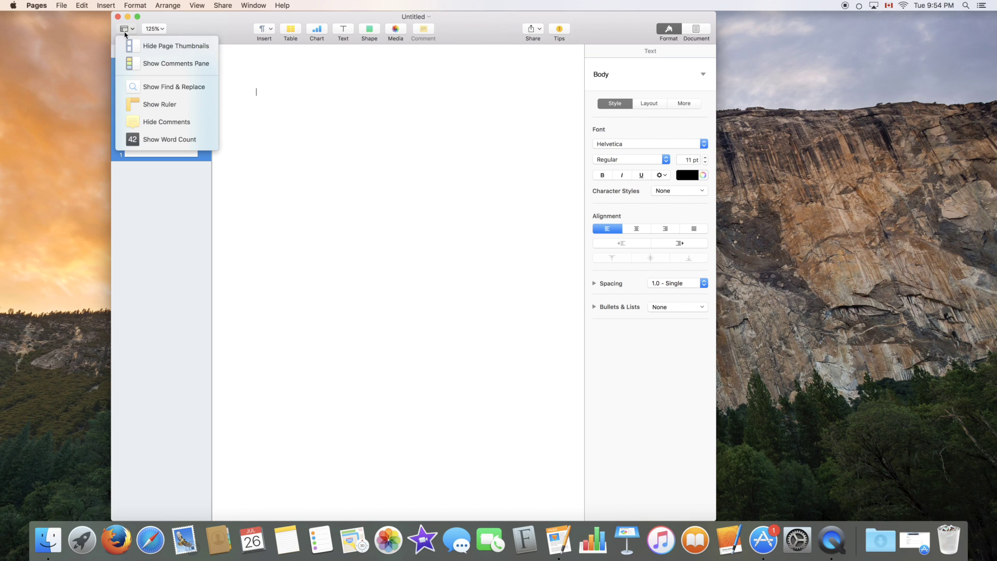
left_click(179, 106)
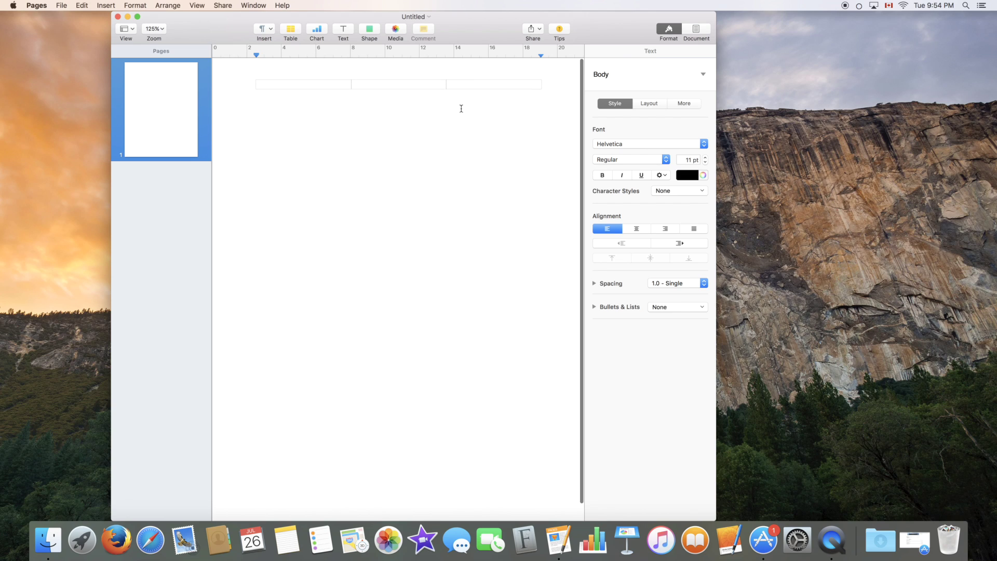
left_click(126, 29)
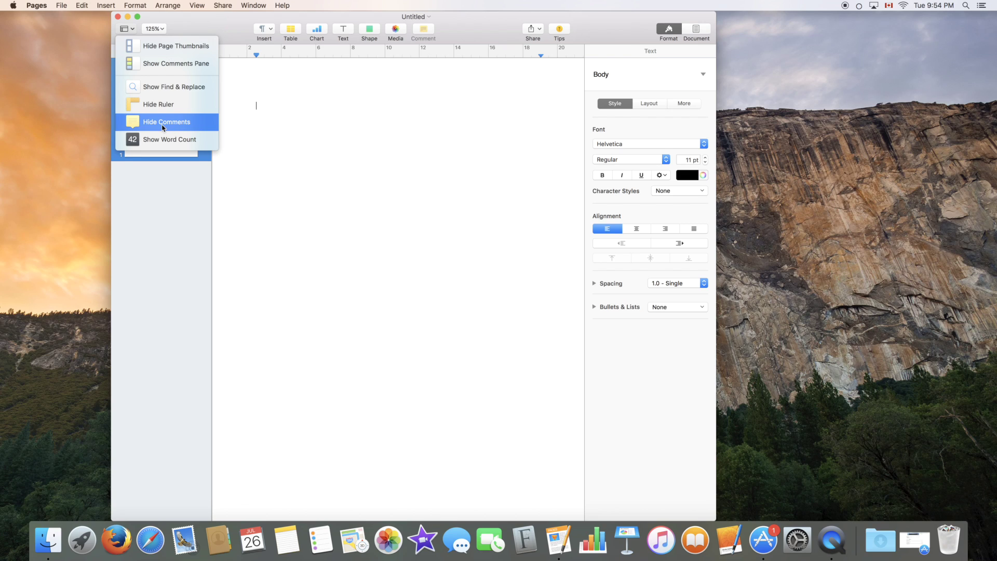
left_click(177, 140)
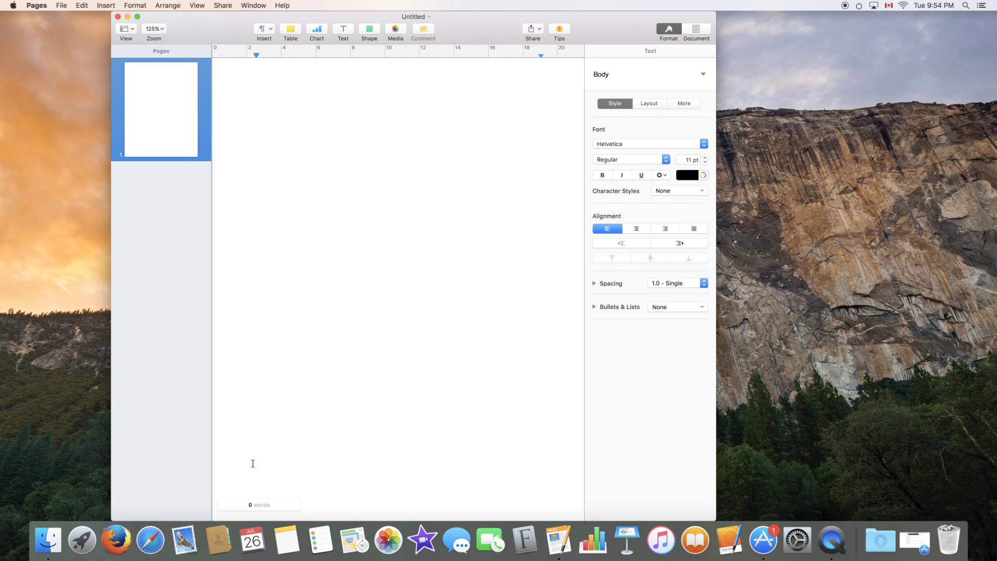
mouse_move(256, 506)
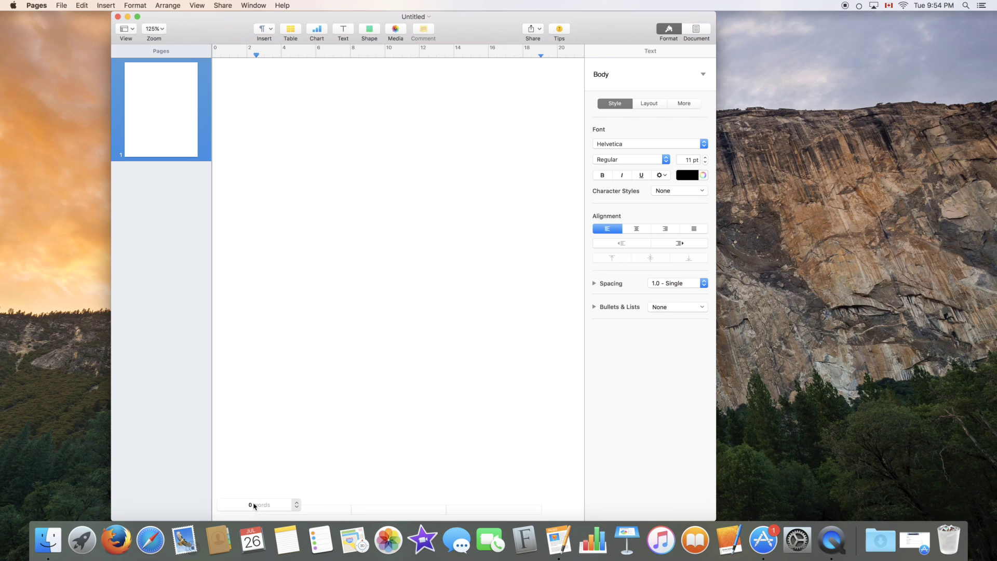
left_click(296, 505)
left_click(277, 442)
- Hide the word count and the page thumbnails
left_click(126, 28)
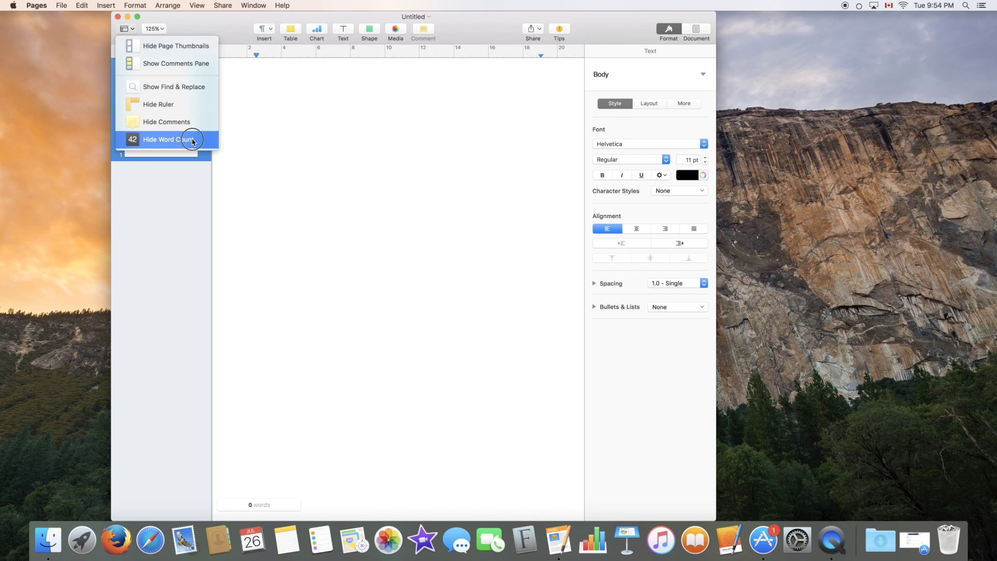
left_click(193, 140)
left_click(127, 28)
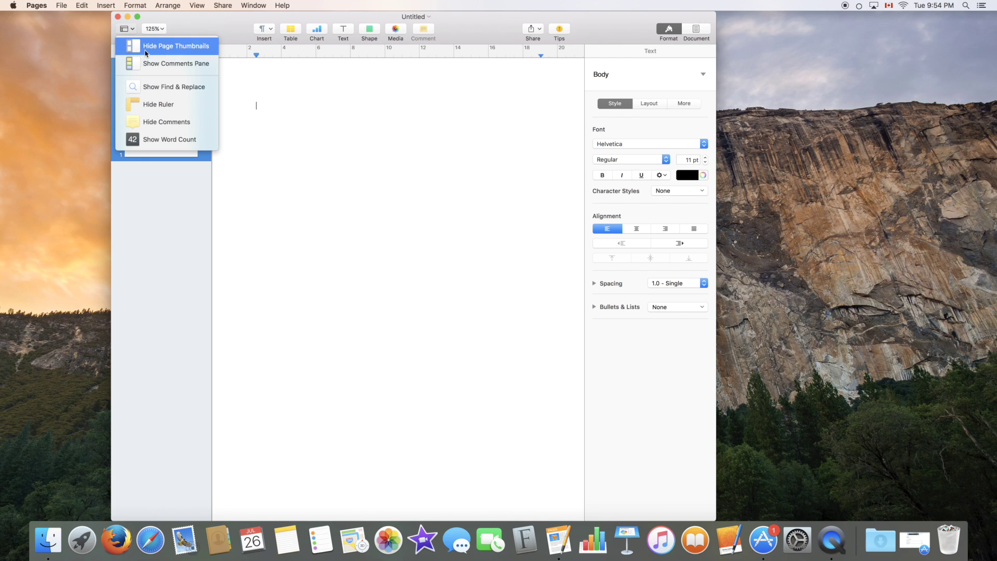
left_click(139, 46)
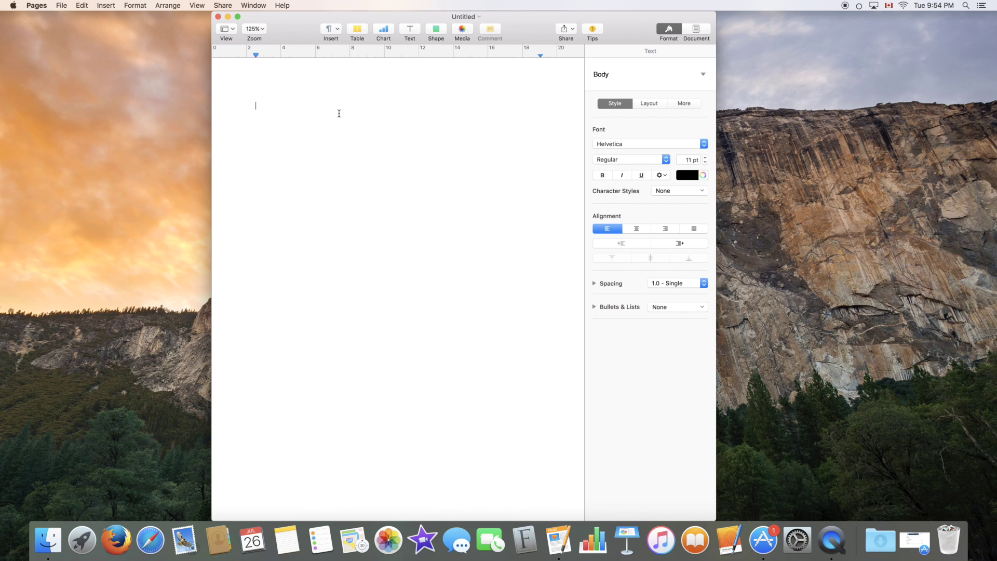
- Remove the test text and justify the empty paragraph after trying centre and right alignment
type("ghgfnd")
key("BackSpace")
key("BackSpace")
key("BackSpace")
key("BackSpace")
key("BackSpace")
key("BackSpace")
left_click(259, 106)
double_click(258, 106)
left_click(637, 228)
left_click(674, 231)
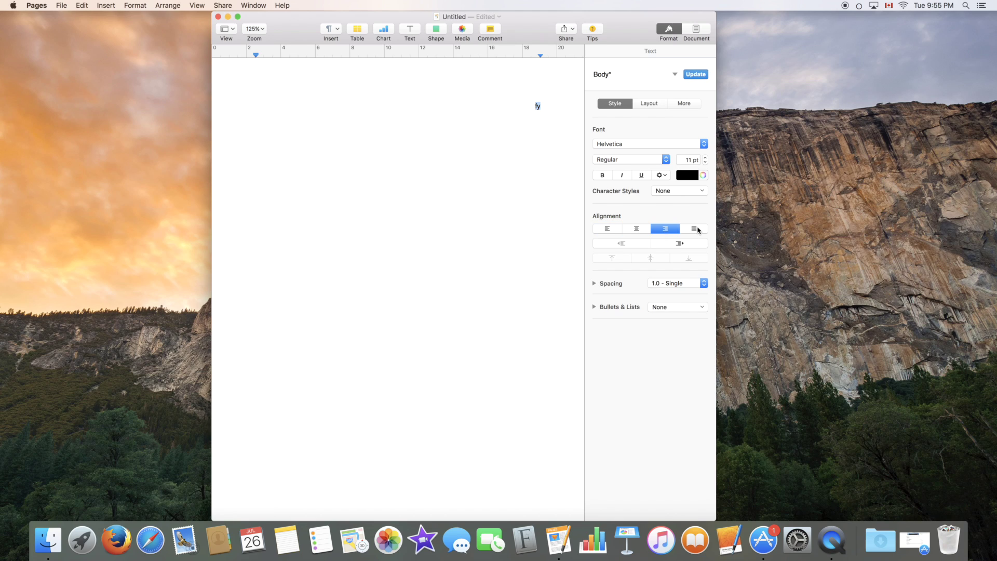
left_click(684, 232)
key("BackSpace")
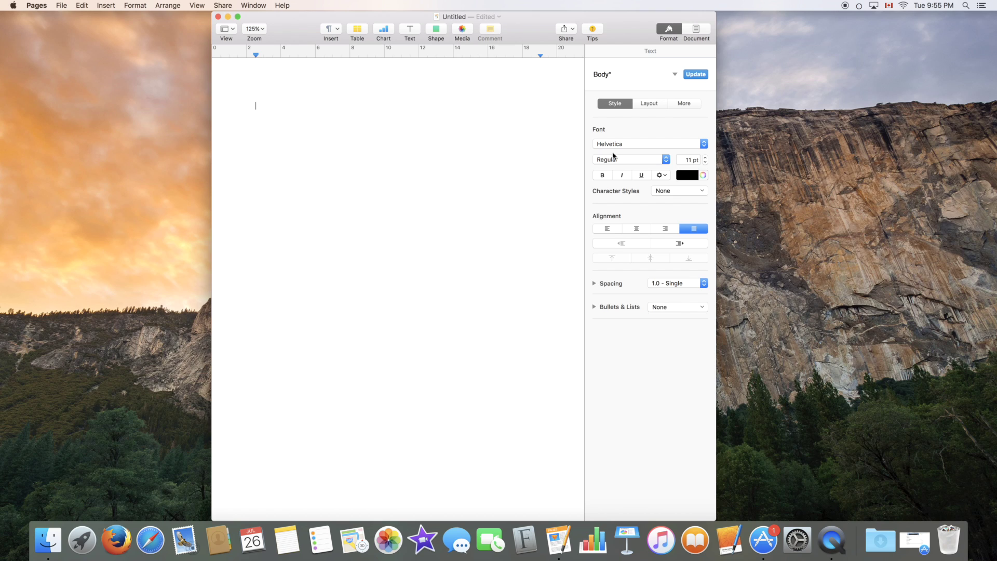
- Finish typing Hello, select it, and set it to Apple Symbols at 28 pt
left_click(615, 146)
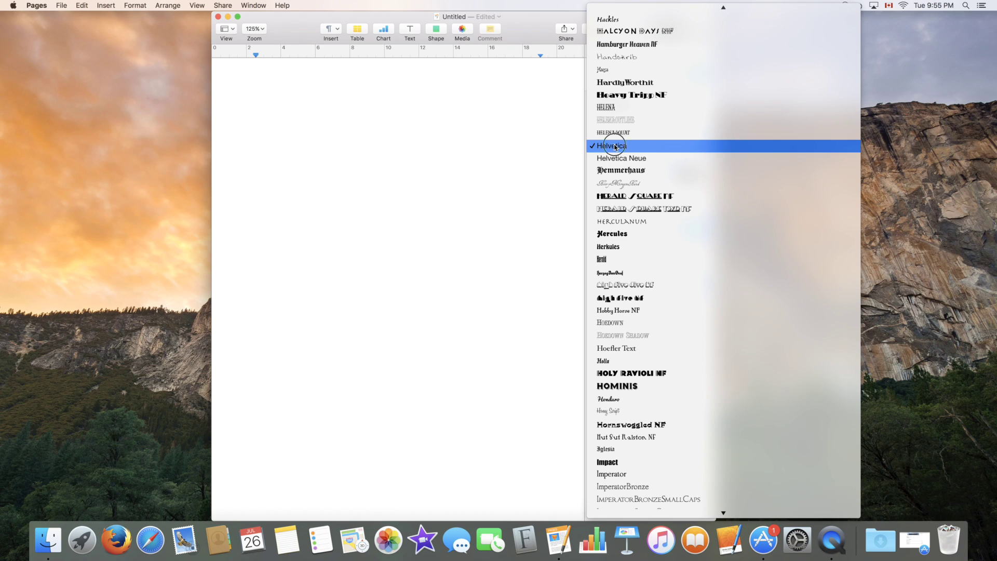
left_click(615, 146)
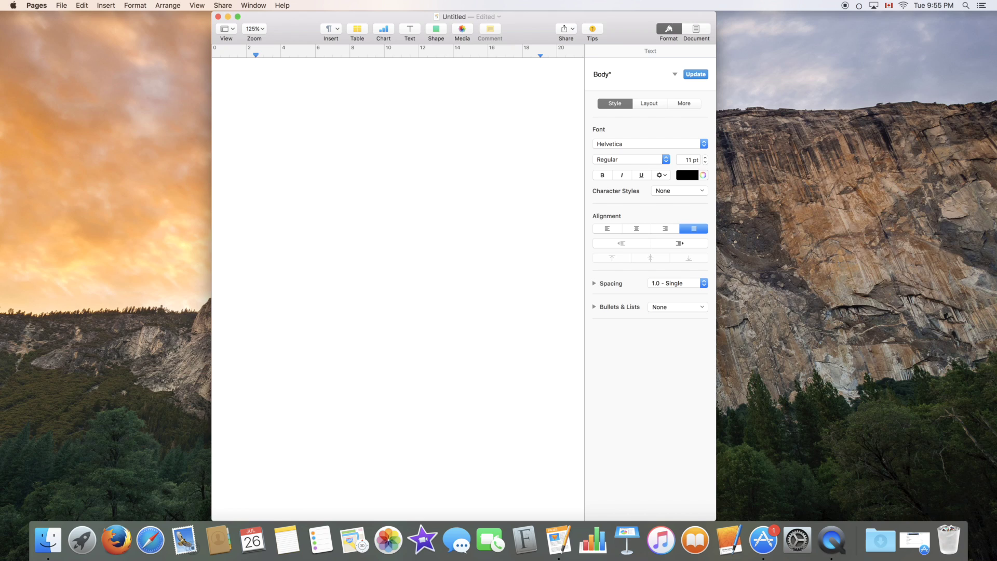
type("o")
double_click(262, 106)
left_click(700, 146)
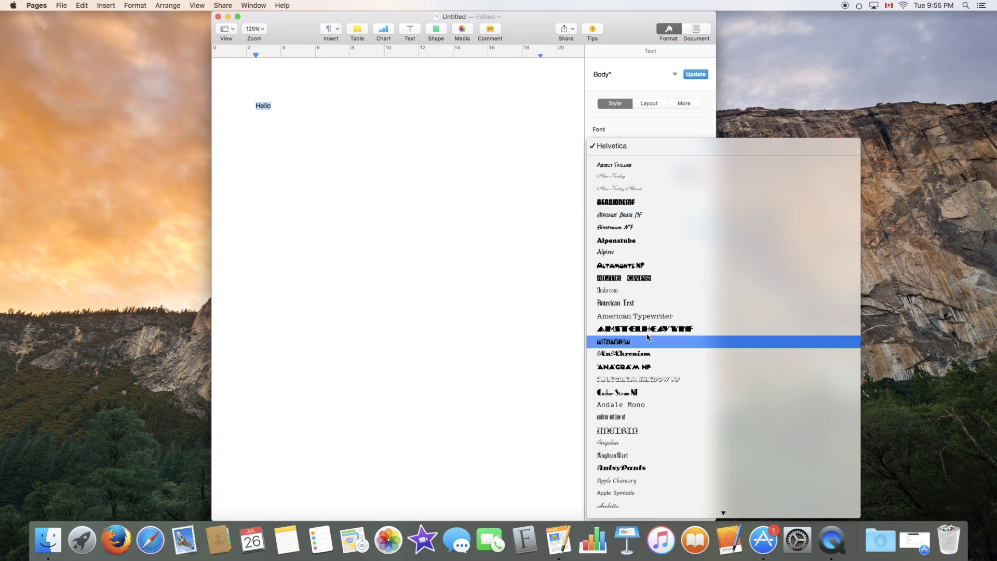
scroll(647, 337, "down", 5)
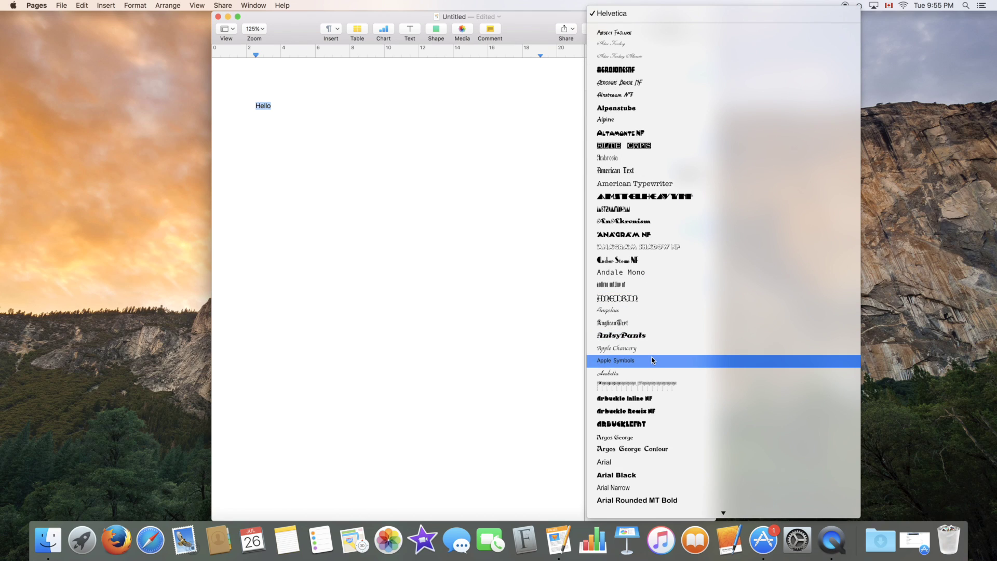
left_click(653, 360)
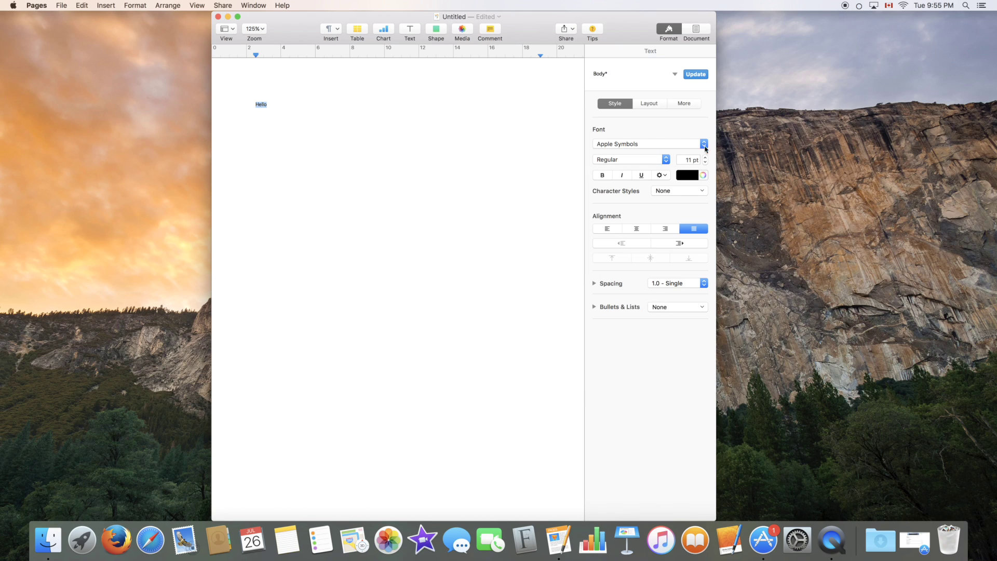
left_click_drag(704, 158, 705, 159)
left_click(642, 162)
left_click(642, 166)
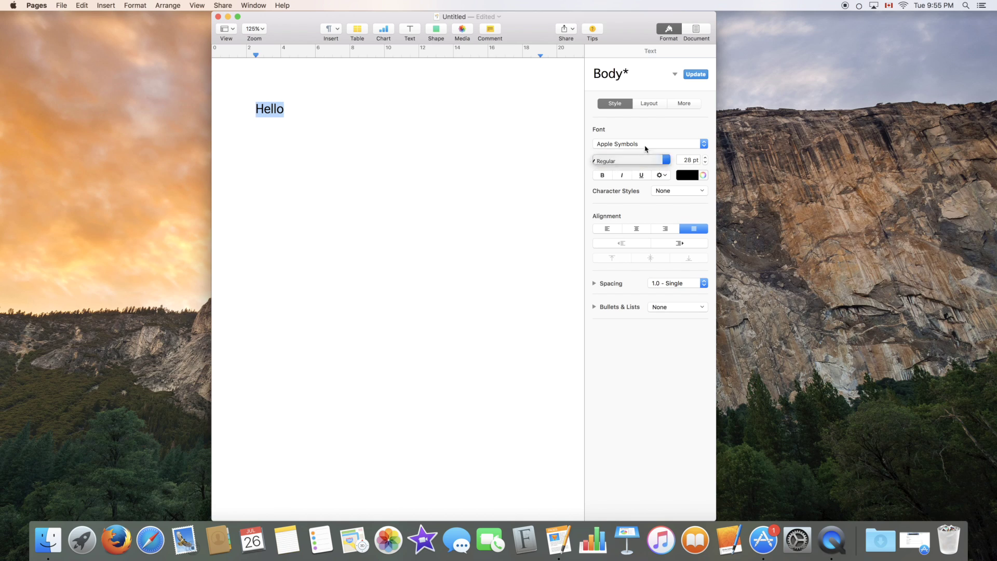
- Try AerojonesNF, then return Hello to Helvetica, via Light and Light Oblique back to Regular
left_click(644, 145)
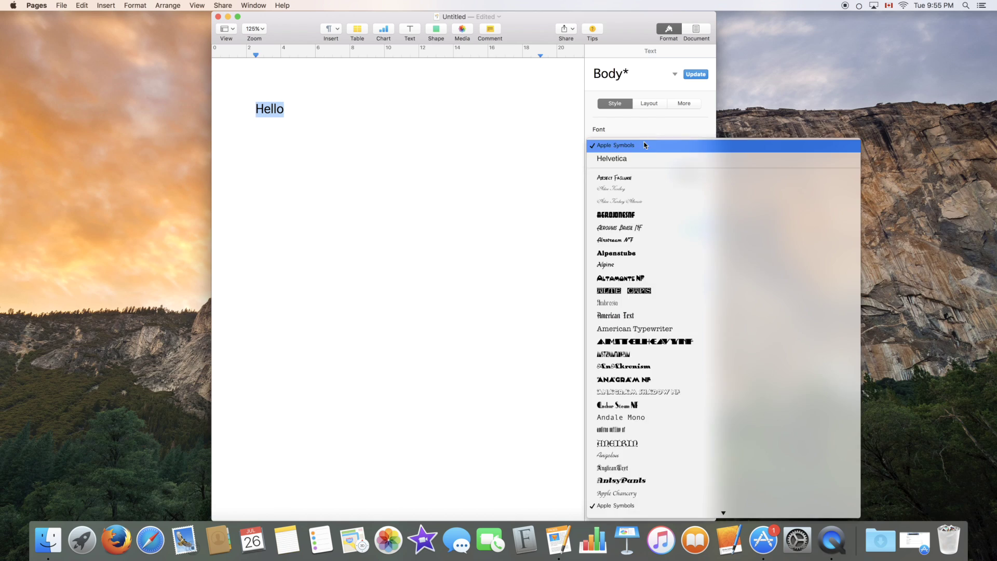
left_click(639, 215)
left_click(613, 161)
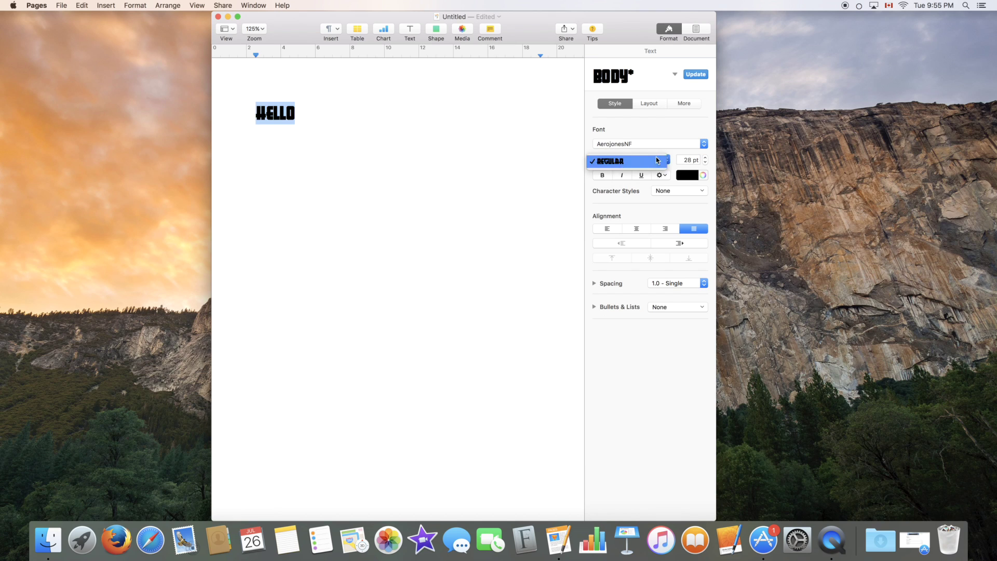
left_click(656, 160)
left_click(676, 145)
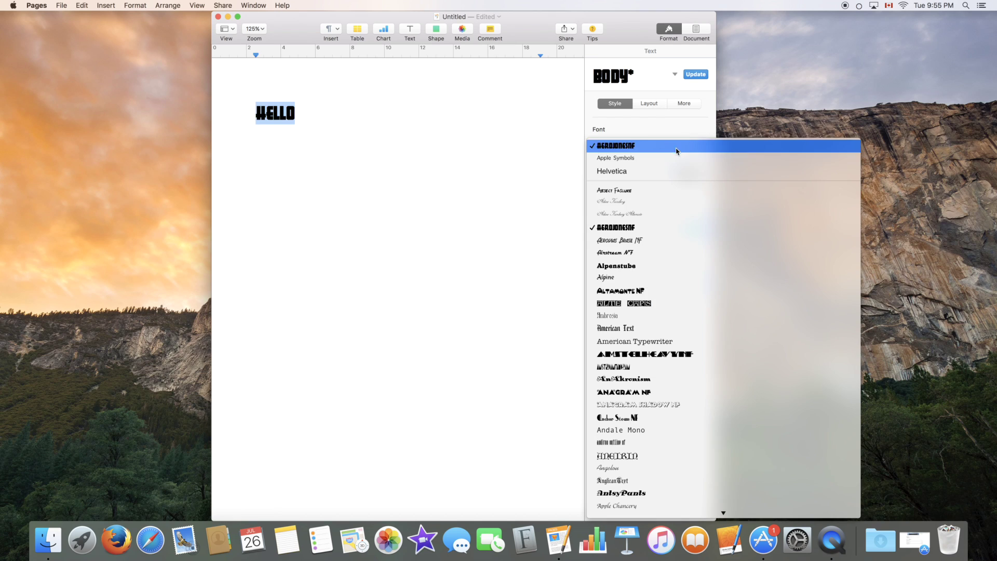
left_click(660, 171)
left_click(631, 161)
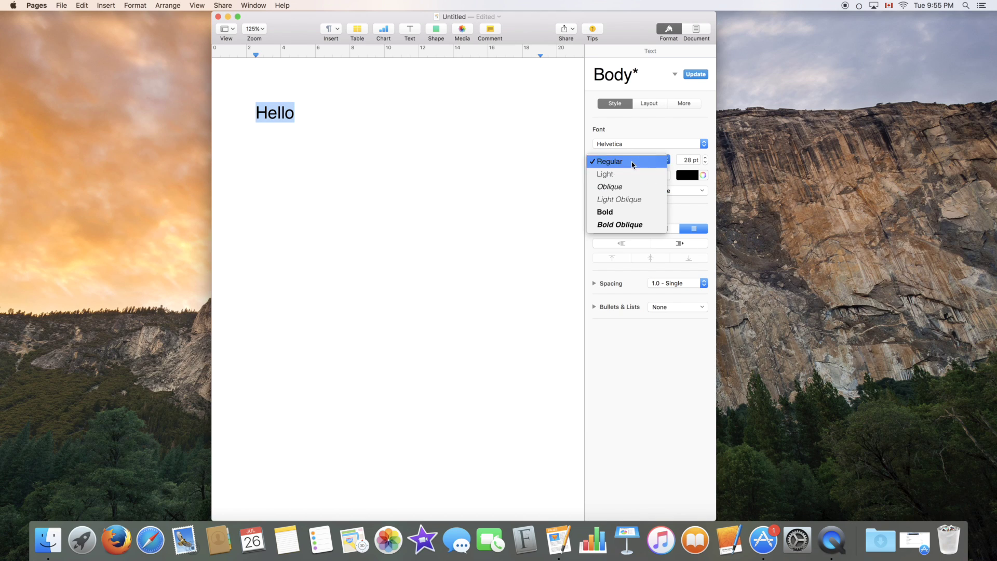
left_click(630, 172)
left_click(626, 161)
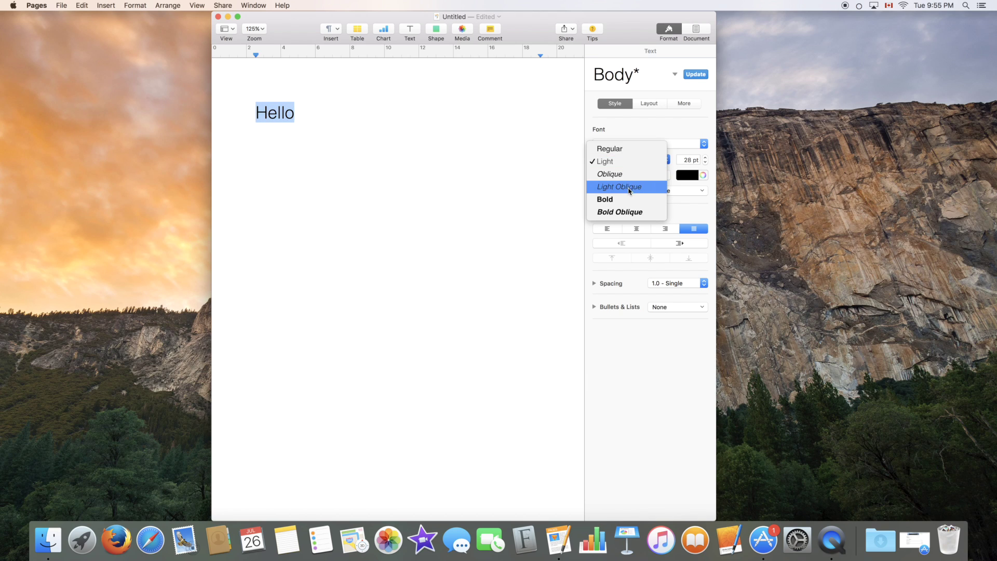
left_click(629, 190)
left_click(638, 162)
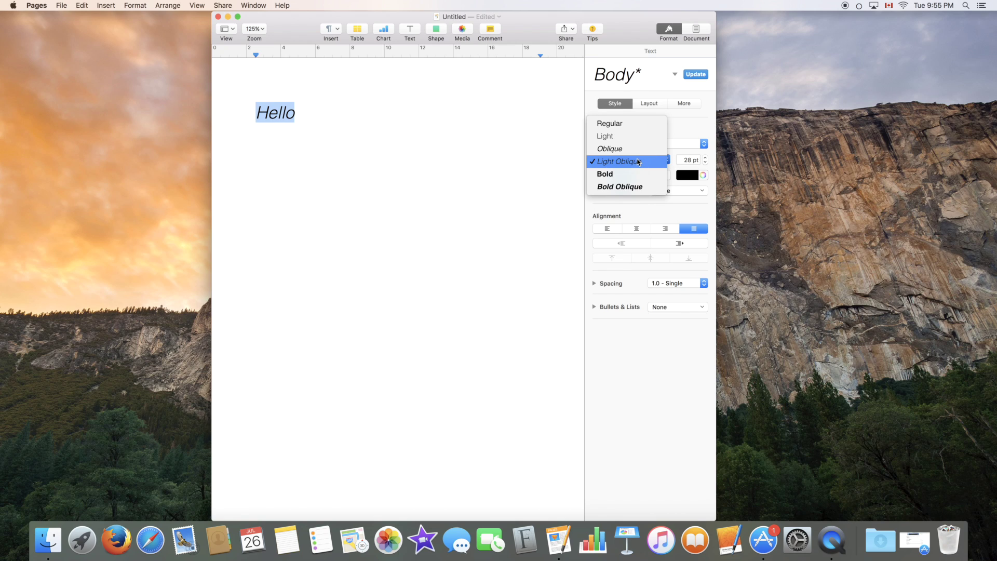
left_click(626, 124)
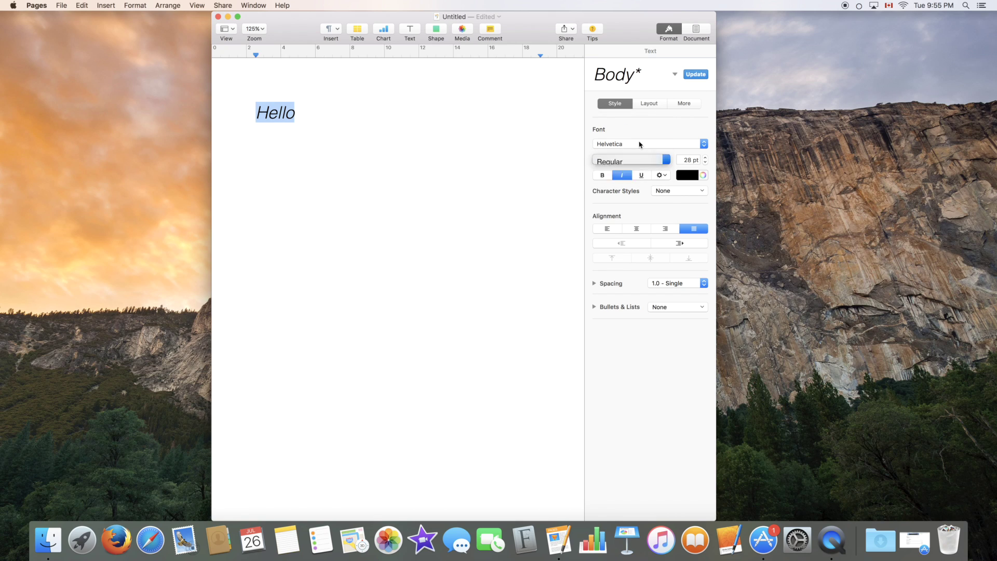
- Toggle bold, italic and underline on and off so Hello stays plain
left_click(602, 176)
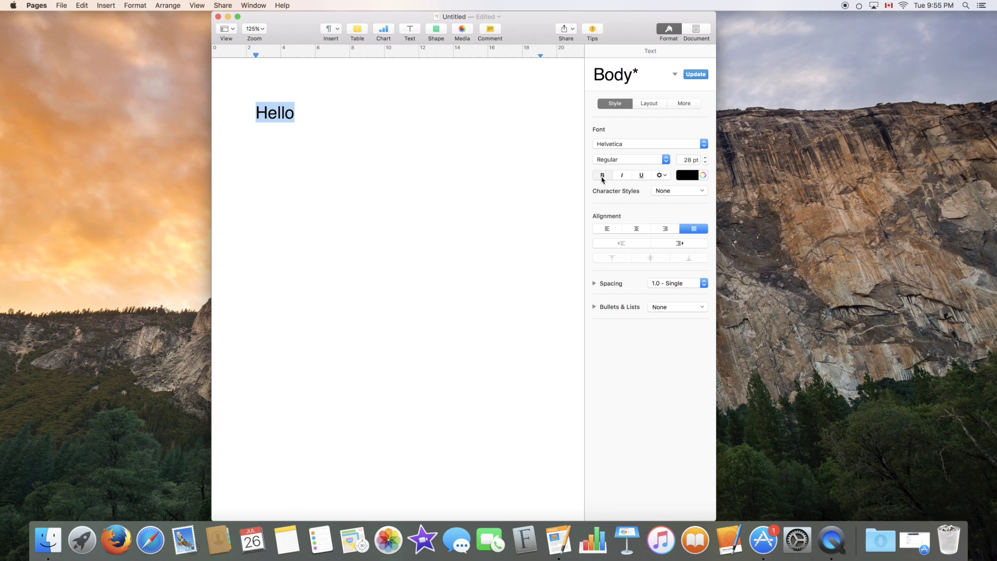
left_click(602, 176)
left_click(622, 175)
left_click(621, 176)
left_click(641, 177)
left_click(641, 177)
left_click(662, 176)
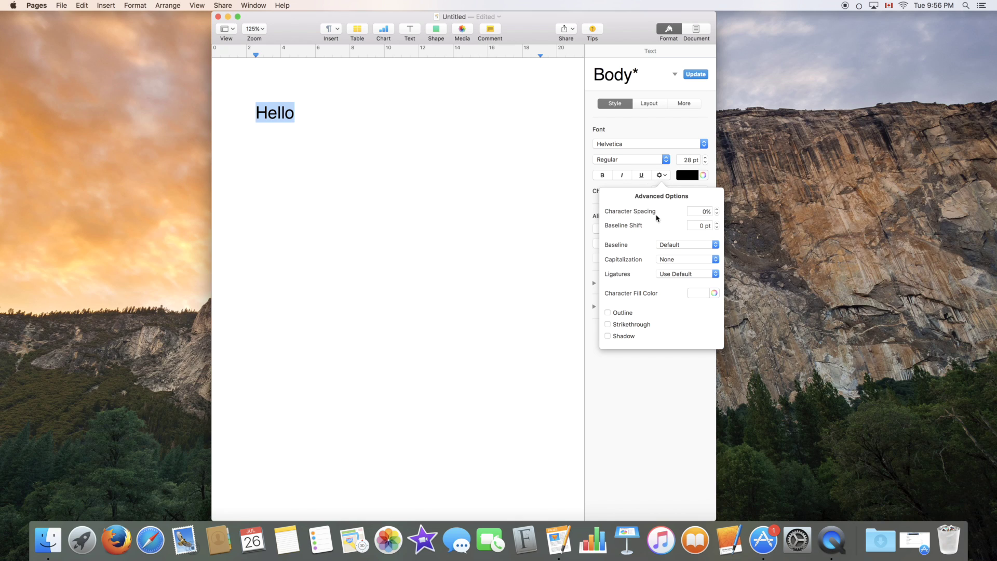
left_click(685, 262)
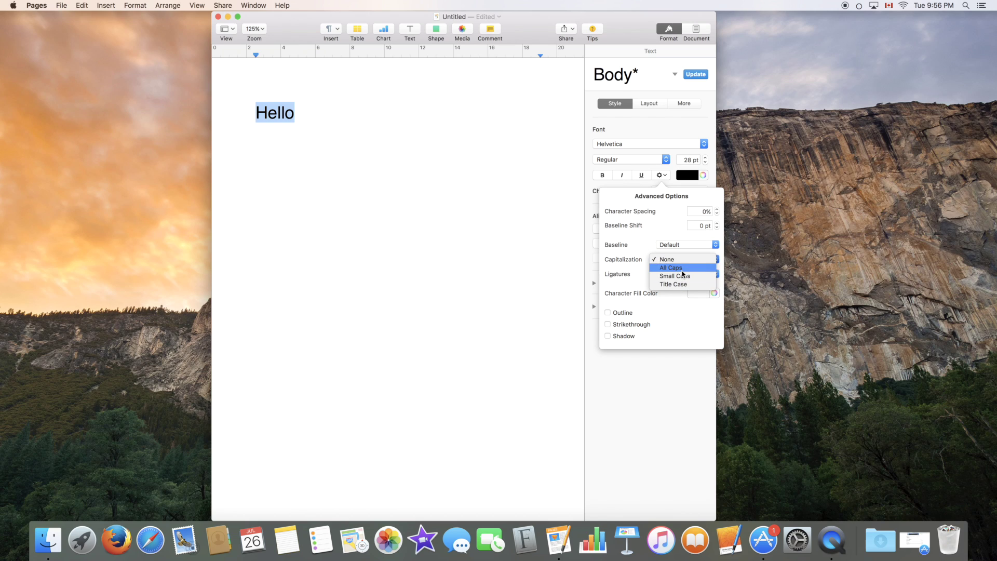
left_click(676, 267)
left_click(684, 266)
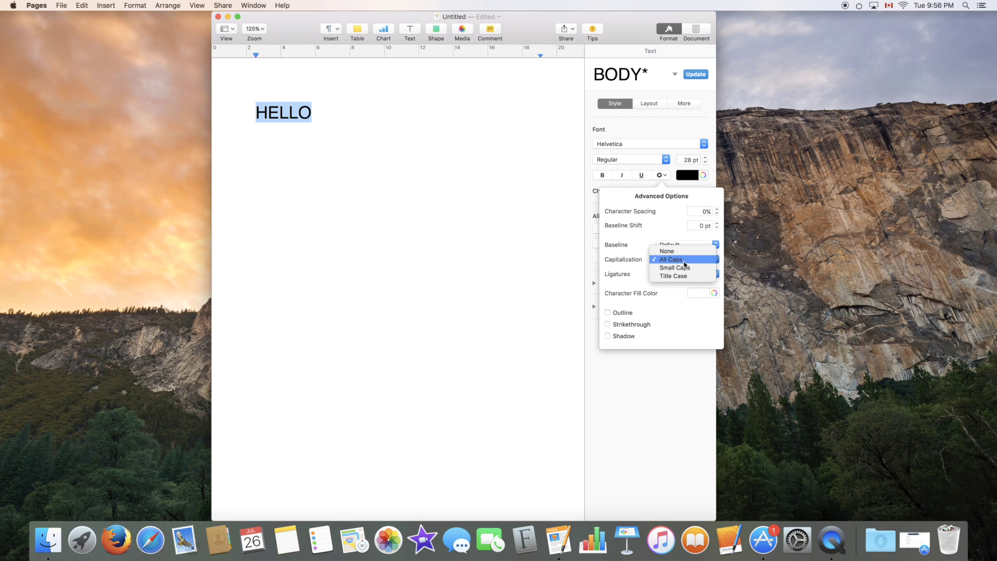
left_click(683, 251)
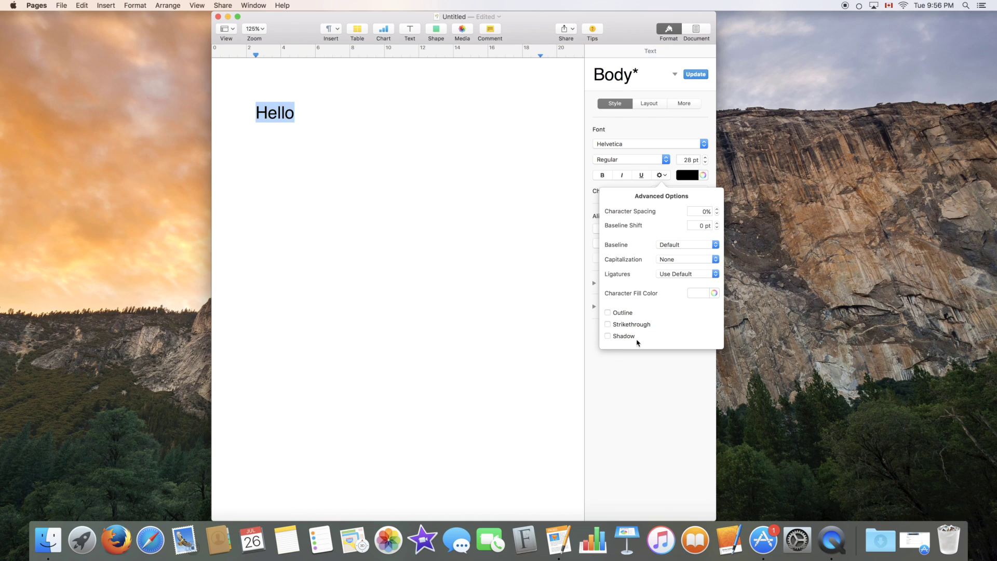
left_click(661, 176)
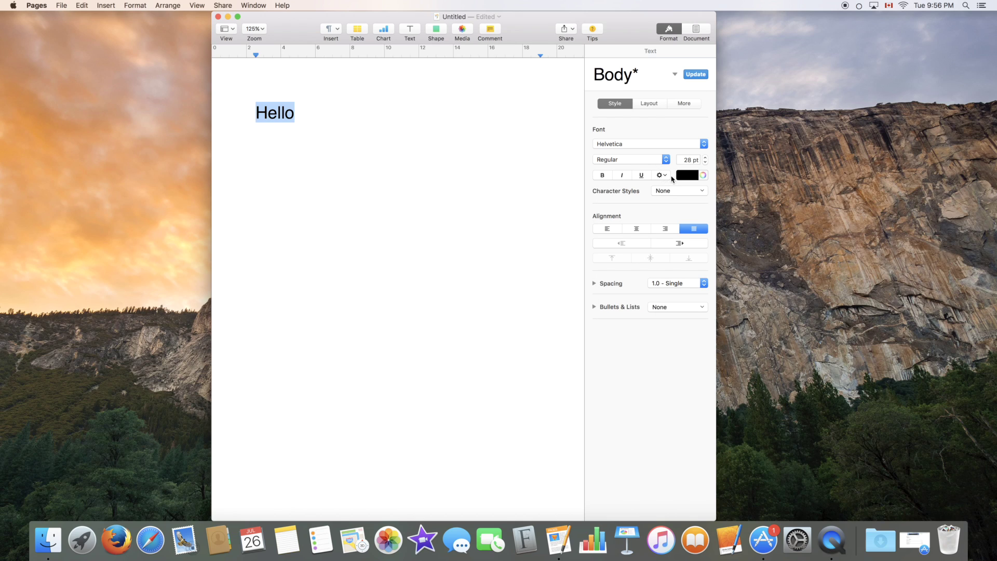
left_click(704, 176)
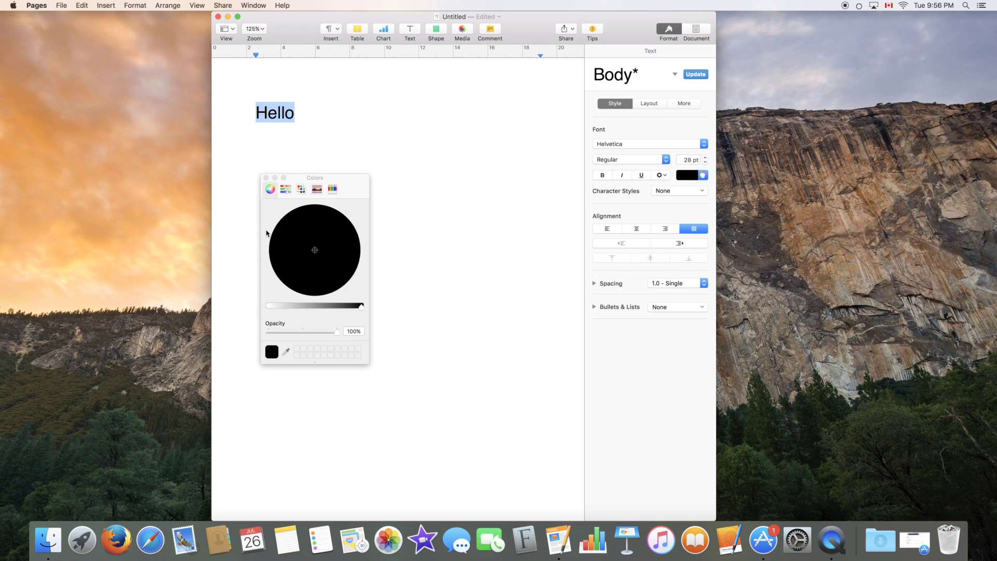
left_click_drag(294, 179, 803, 86)
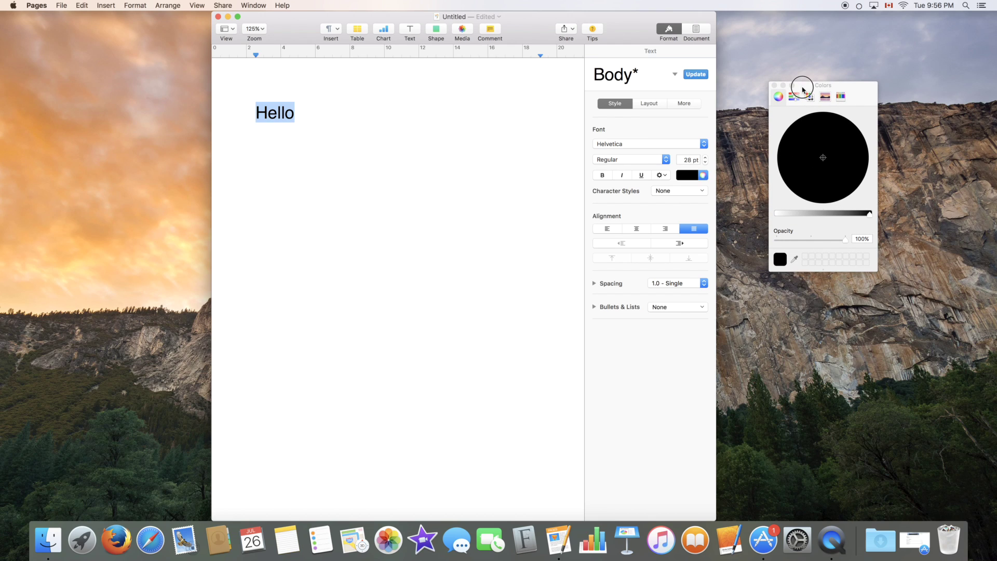
left_click(774, 86)
left_click(688, 175)
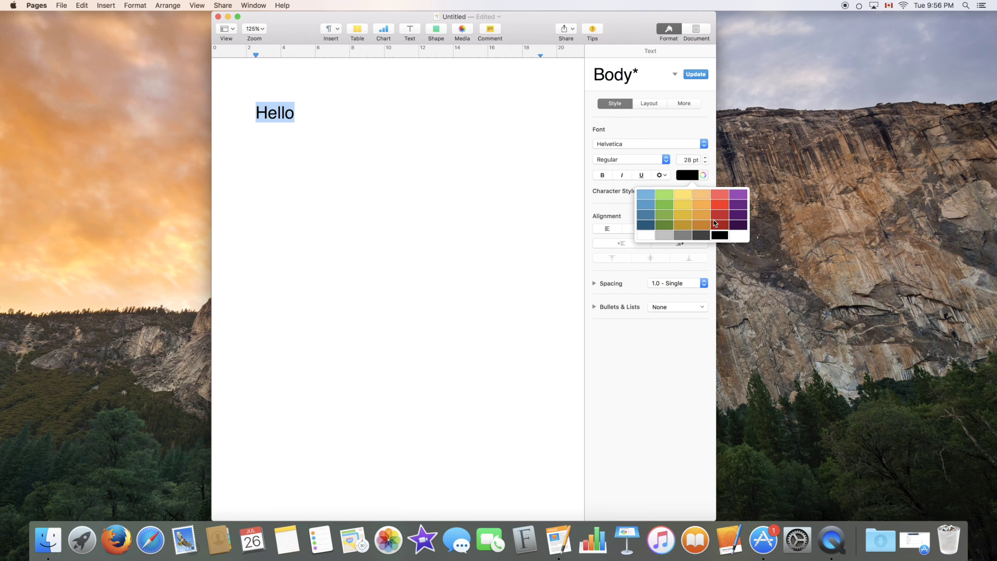
left_click(686, 175)
left_click(670, 192)
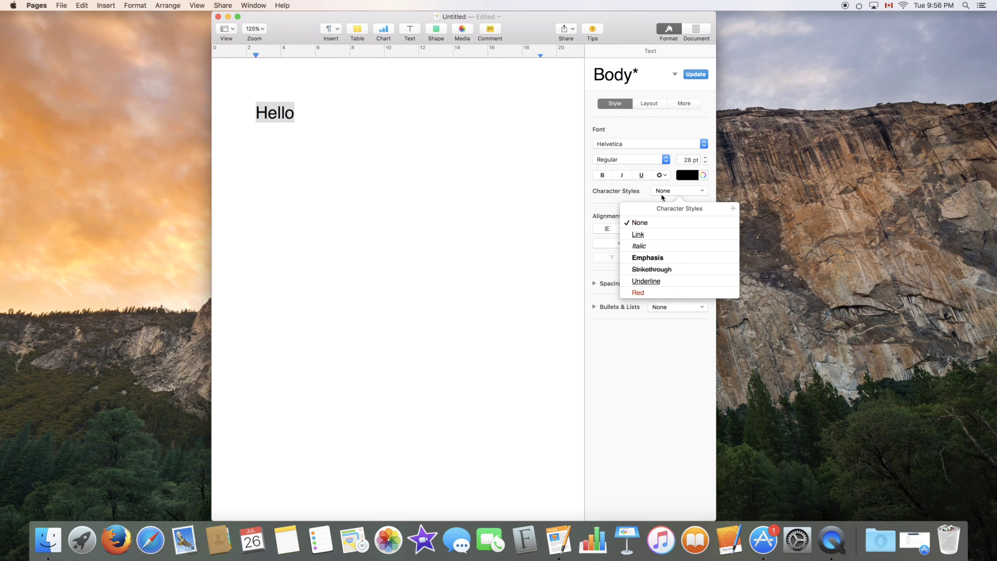
left_click(663, 196)
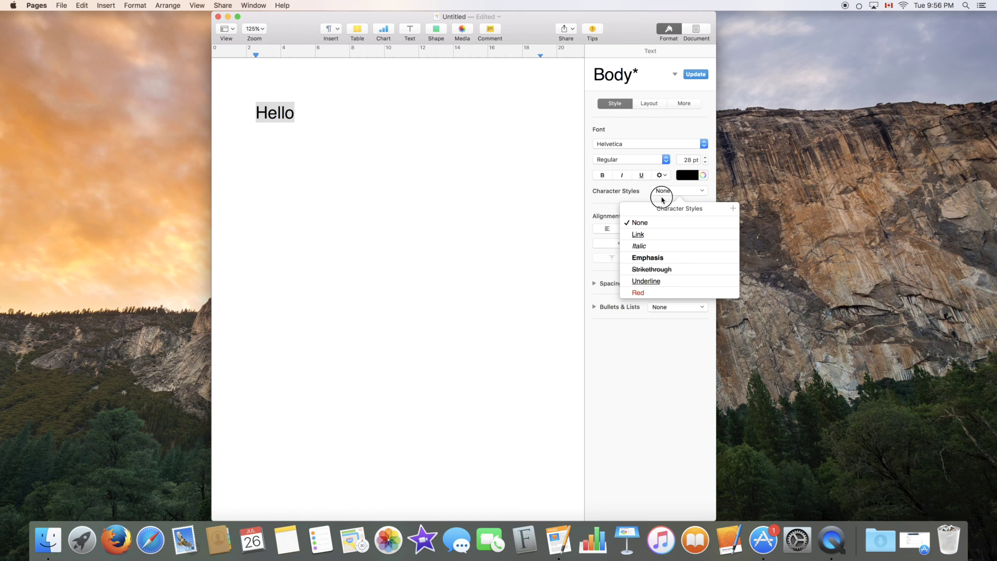
left_click(605, 283)
- Try an image bullet and a round bullet on Hello, ending with list style None
left_click(607, 355)
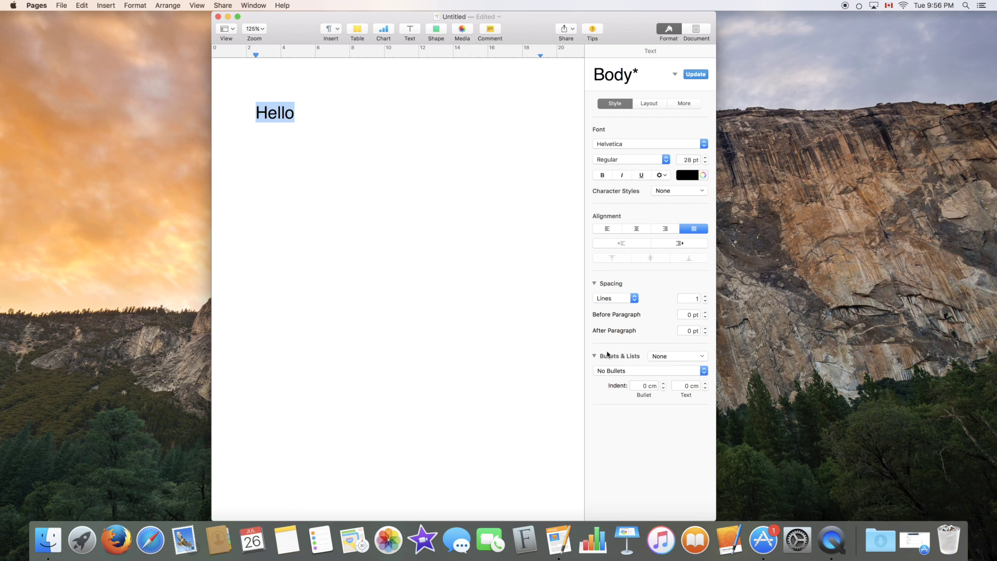
left_click(660, 357)
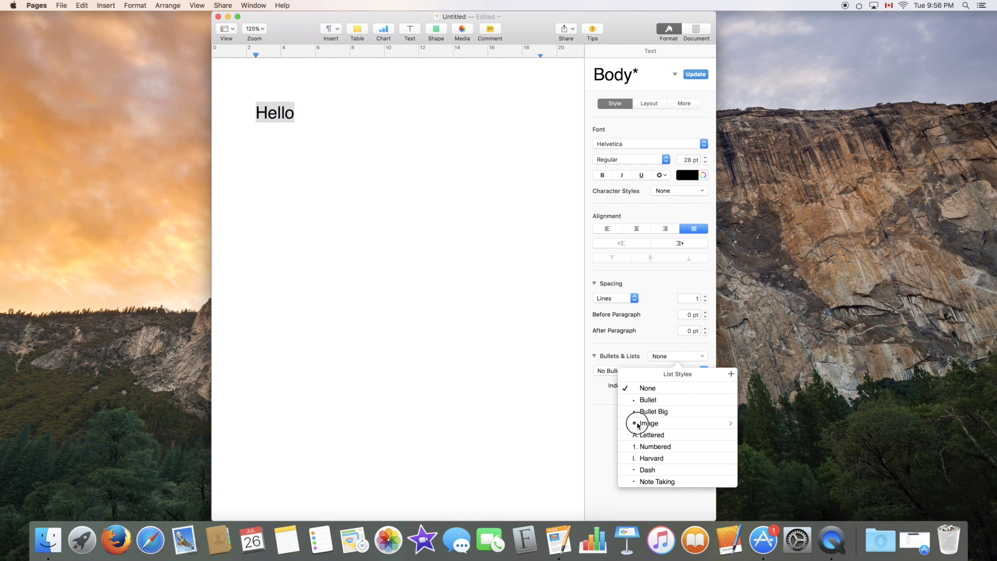
left_click(646, 423)
left_click(676, 357)
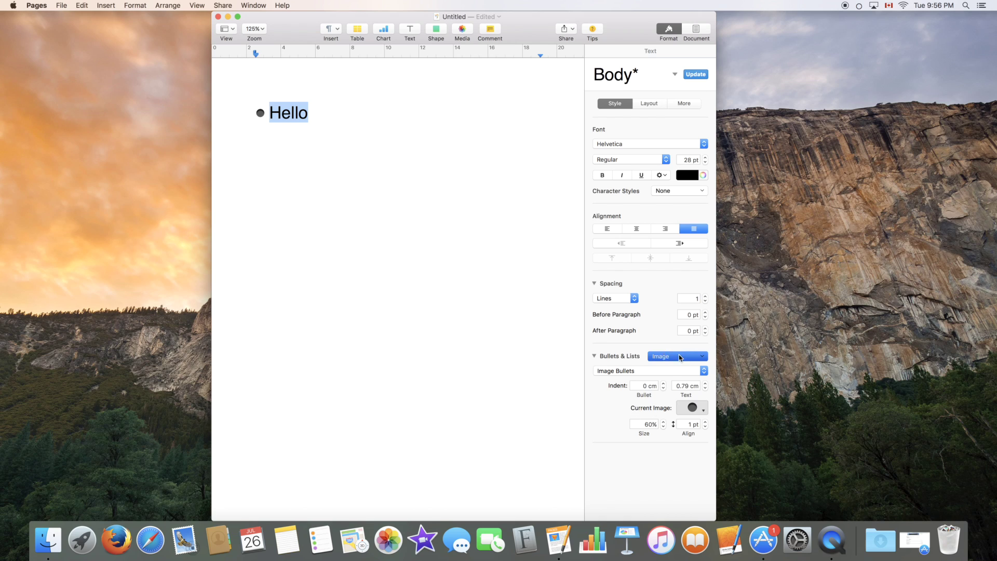
left_click(648, 388)
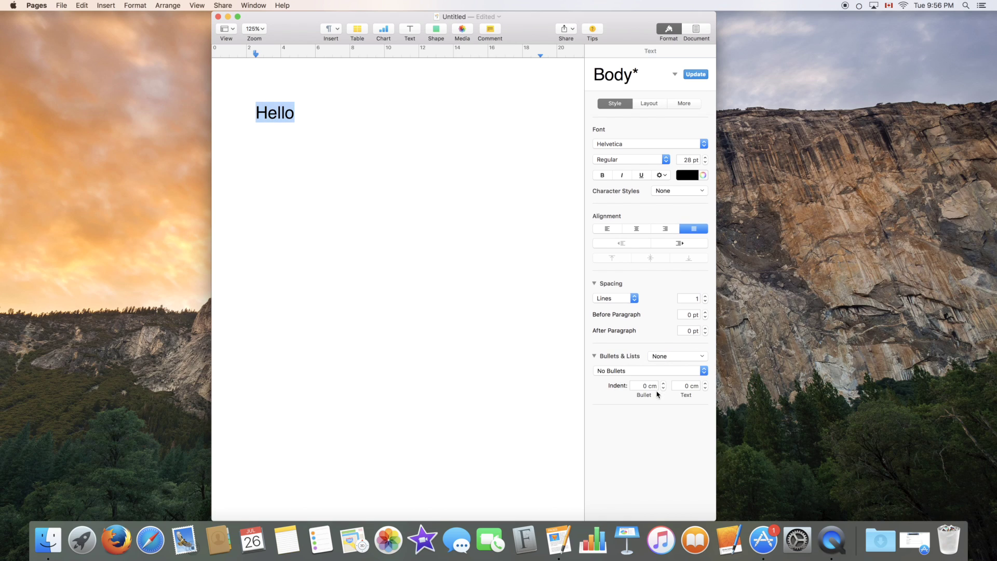
left_click(675, 357)
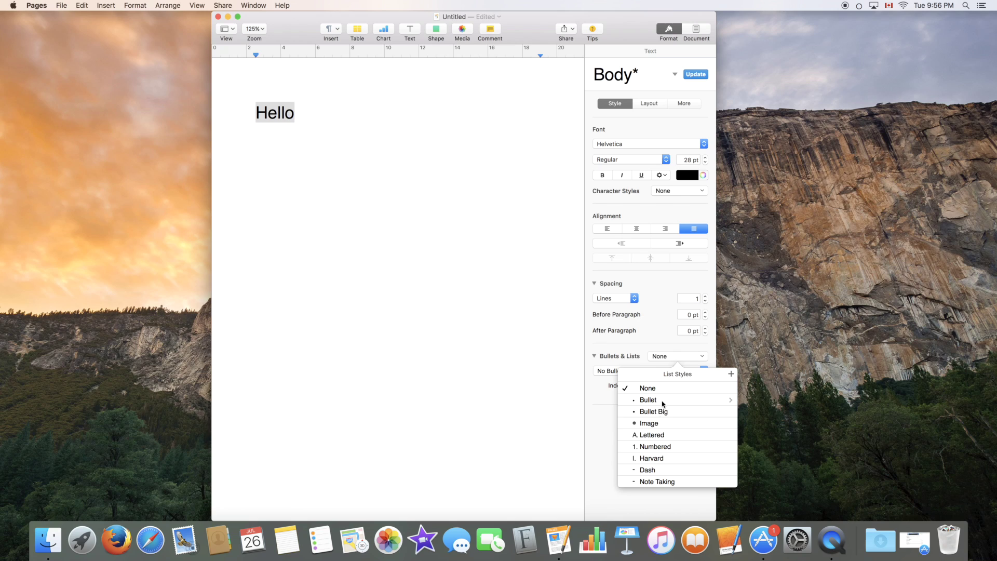
left_click(664, 402)
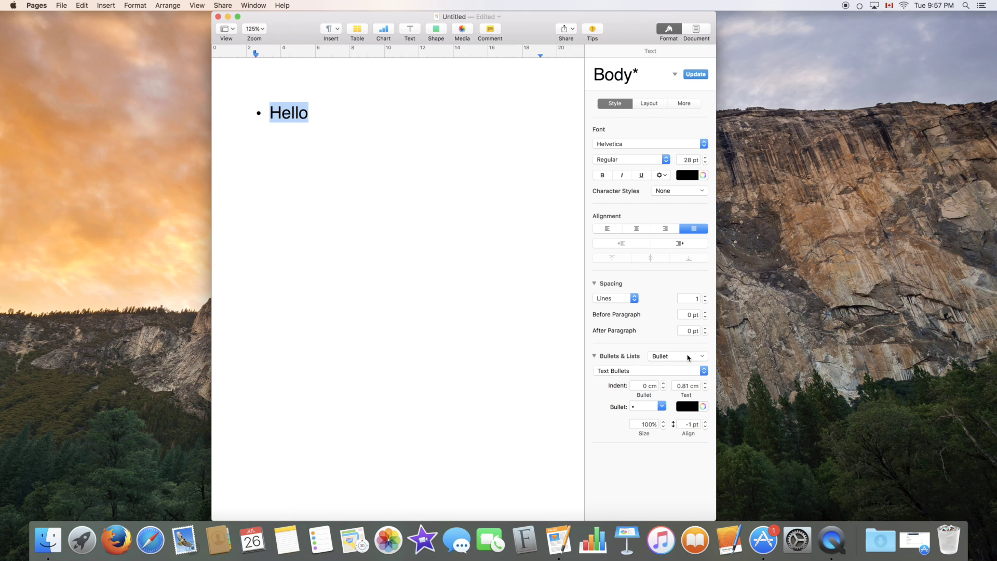
left_click(681, 357)
left_click(649, 388)
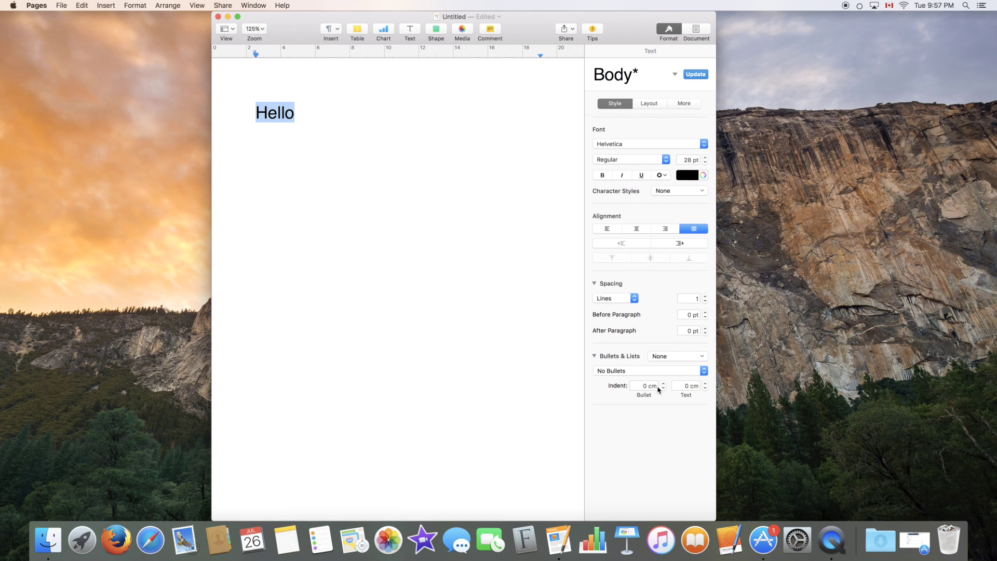
left_click(609, 356)
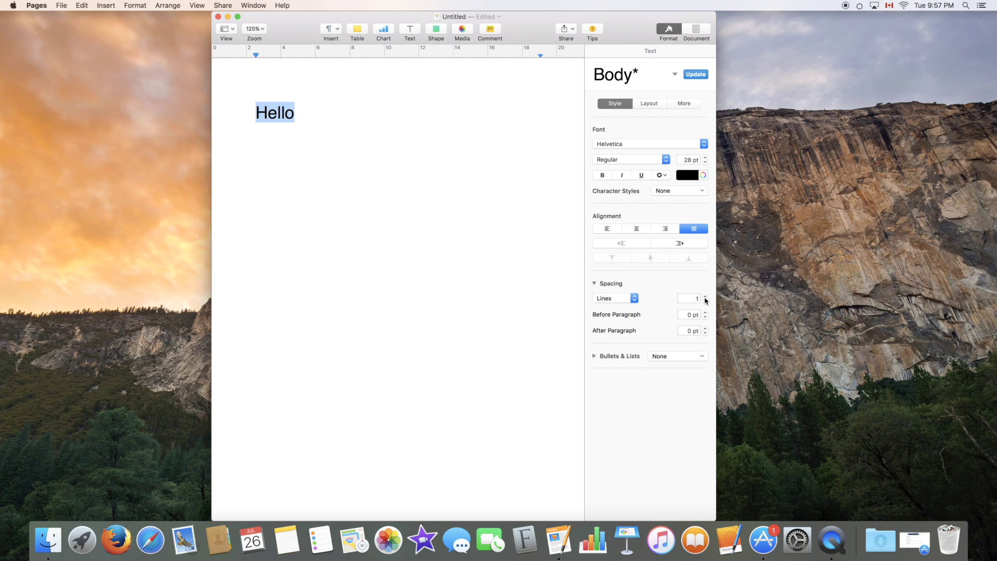
- Add a new line reading kj9jij under Hello and select both lines
left_click(431, 143)
key("Return")
type("kj9jij")
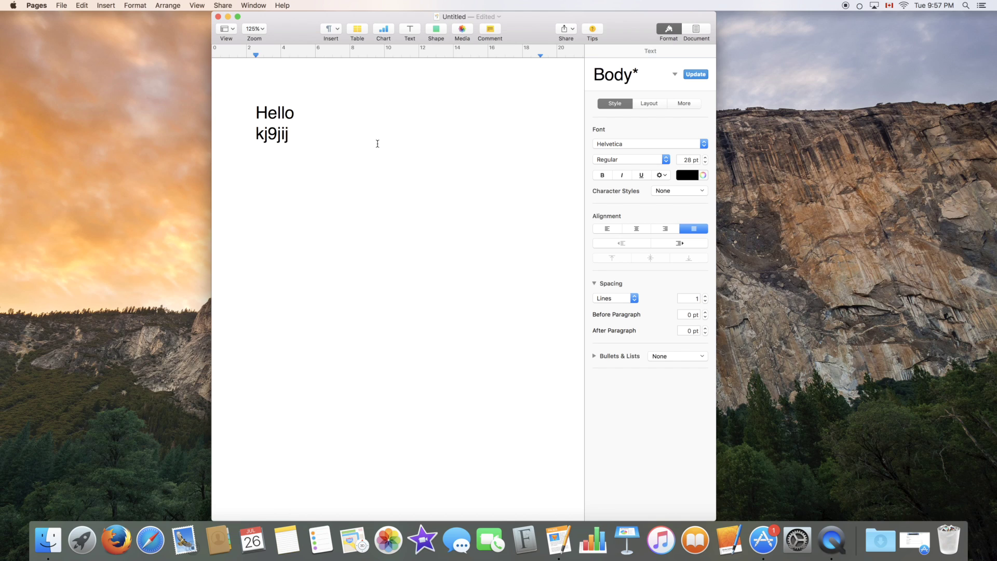
left_click_drag(378, 140, 231, 110)
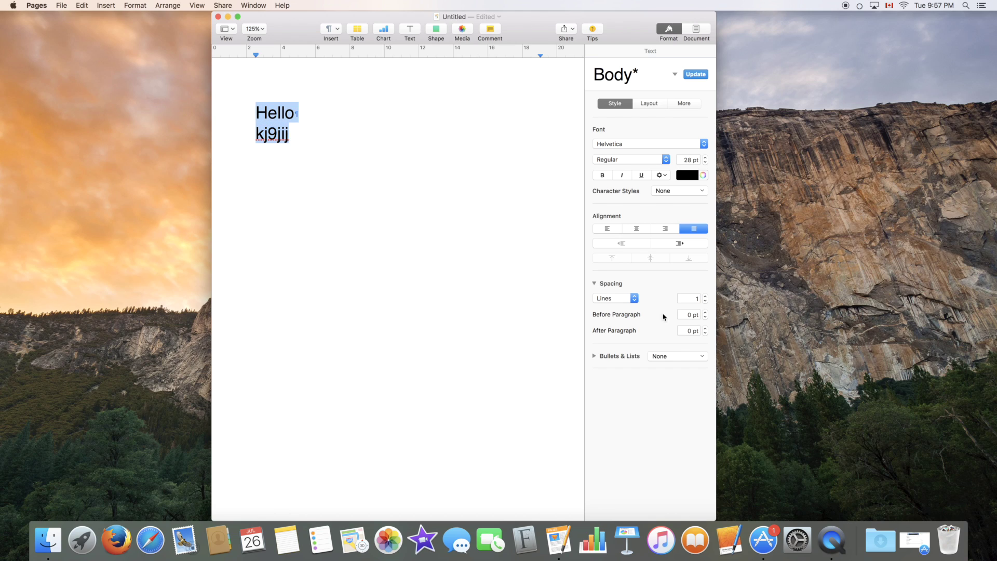
- Set the line spacing of both lines to 1.2 Lines
left_click(705, 297)
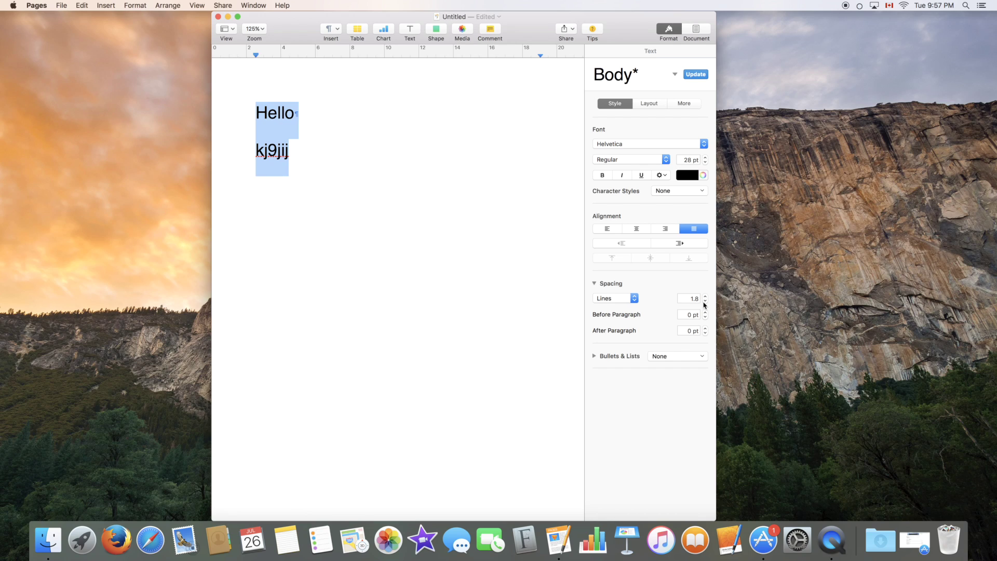
left_click(628, 299)
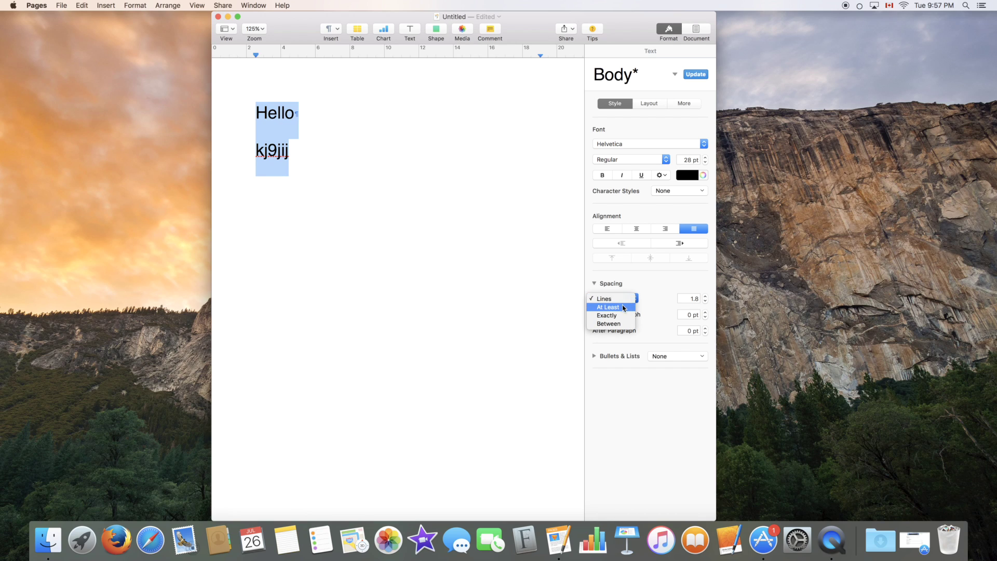
left_click(682, 296)
left_click(705, 297)
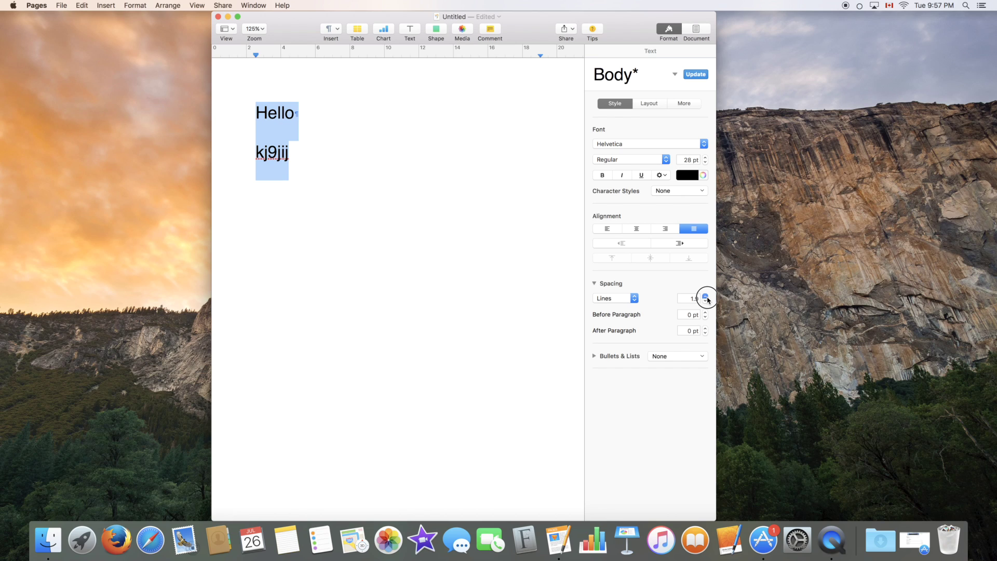
left_click(705, 301)
left_click(705, 301)
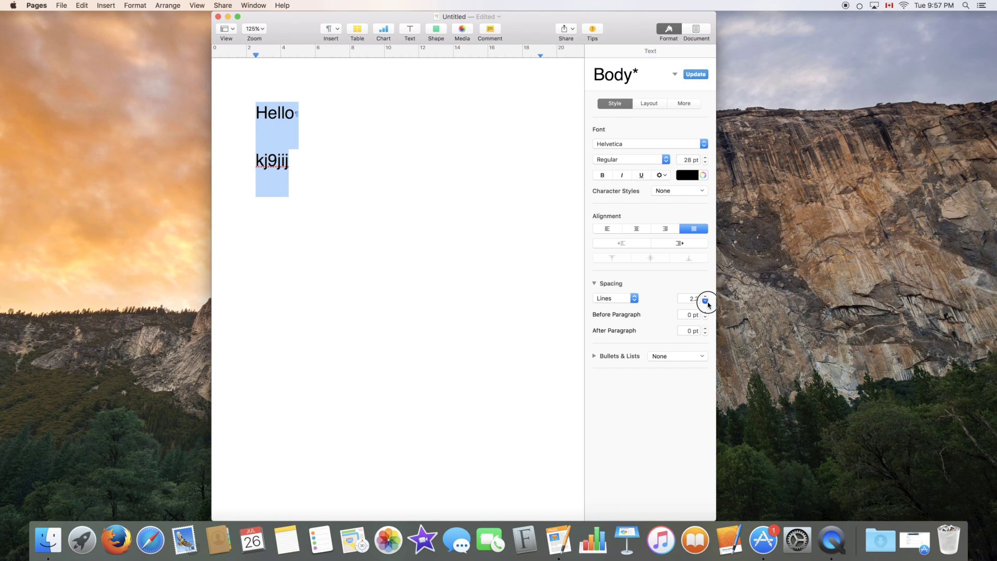
left_click(705, 301)
left_click(705, 302)
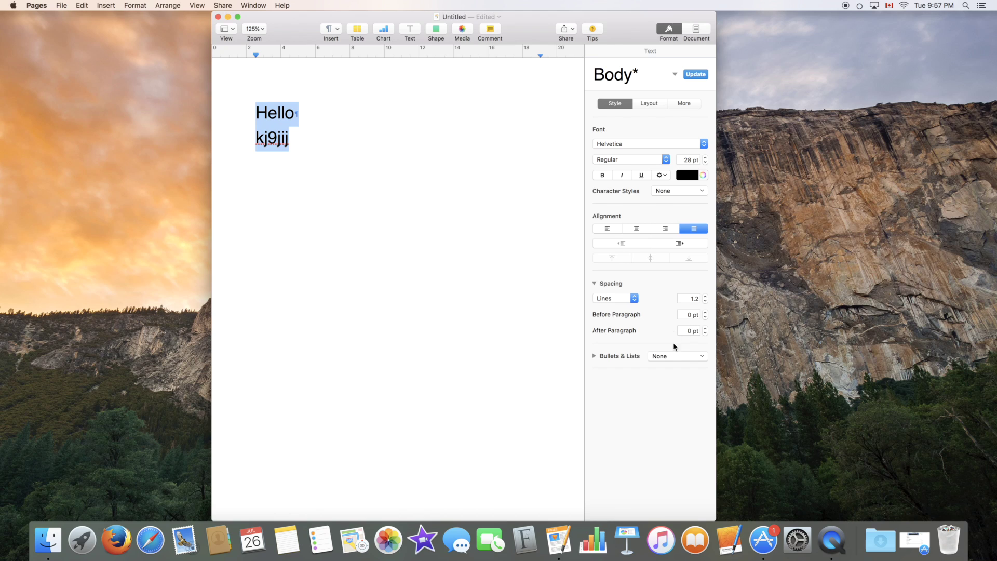
left_click(604, 285)
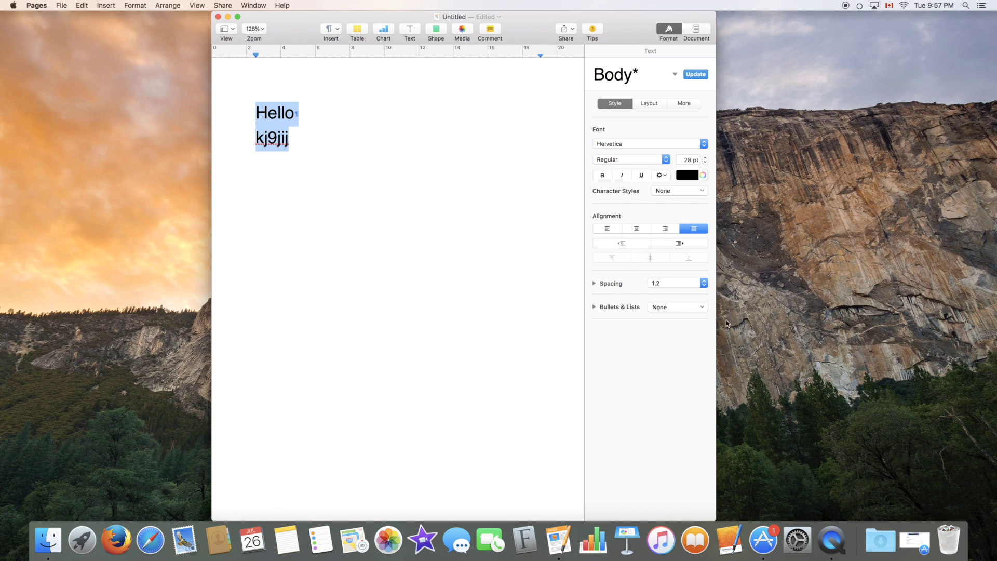
left_click(606, 103)
- Show the Layout settings with Columns, Indents, Tabs and Borders & Rules expanded
left_click(648, 105)
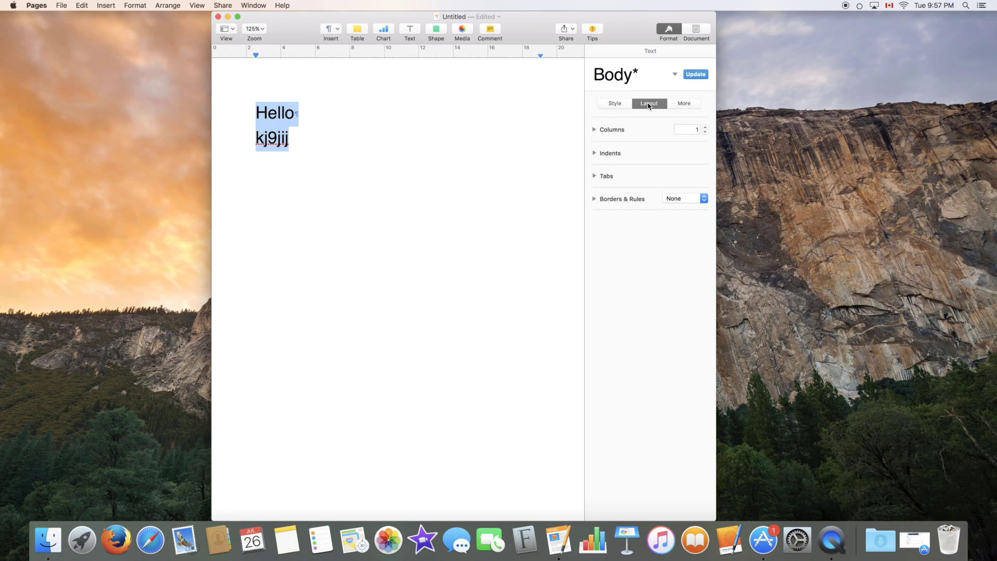
left_click(614, 103)
left_click(643, 103)
left_click(605, 133)
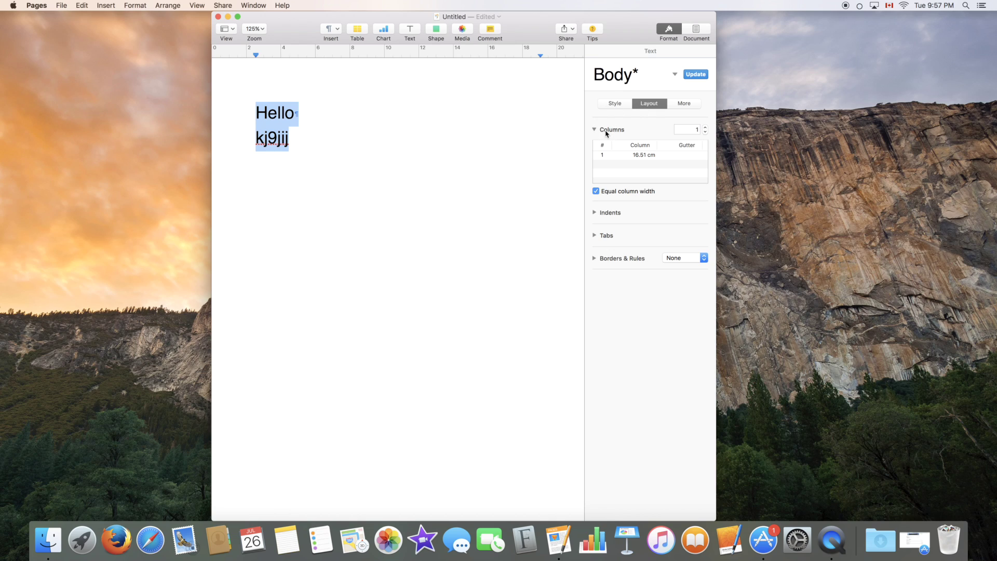
left_click(604, 213)
left_click(606, 258)
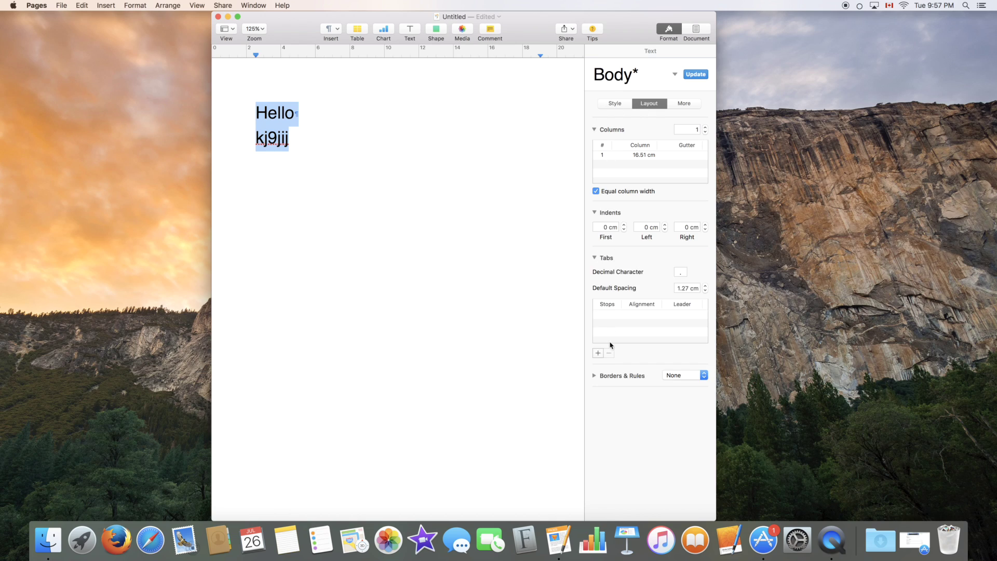
left_click(606, 377)
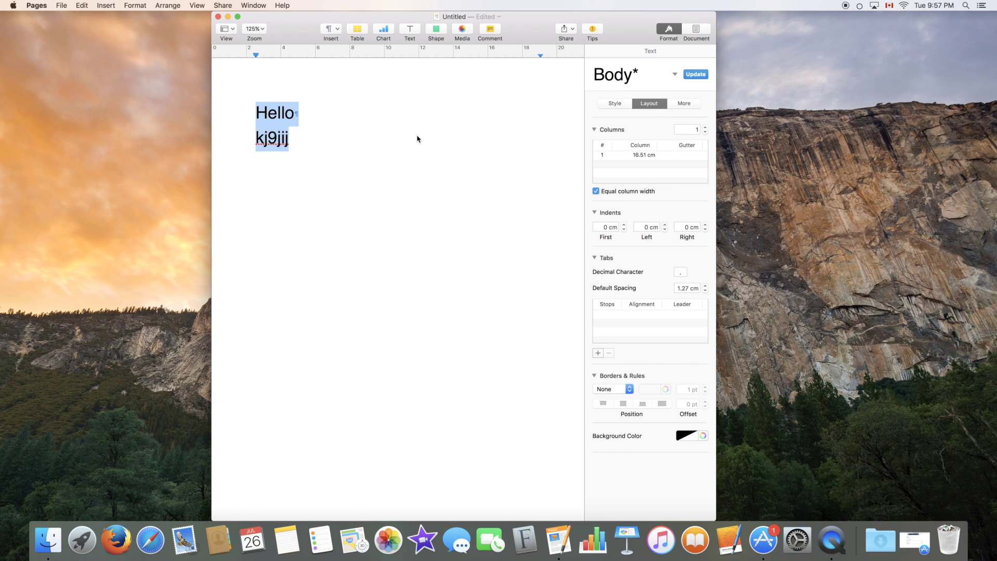
scroll(611, 258, "down", 1)
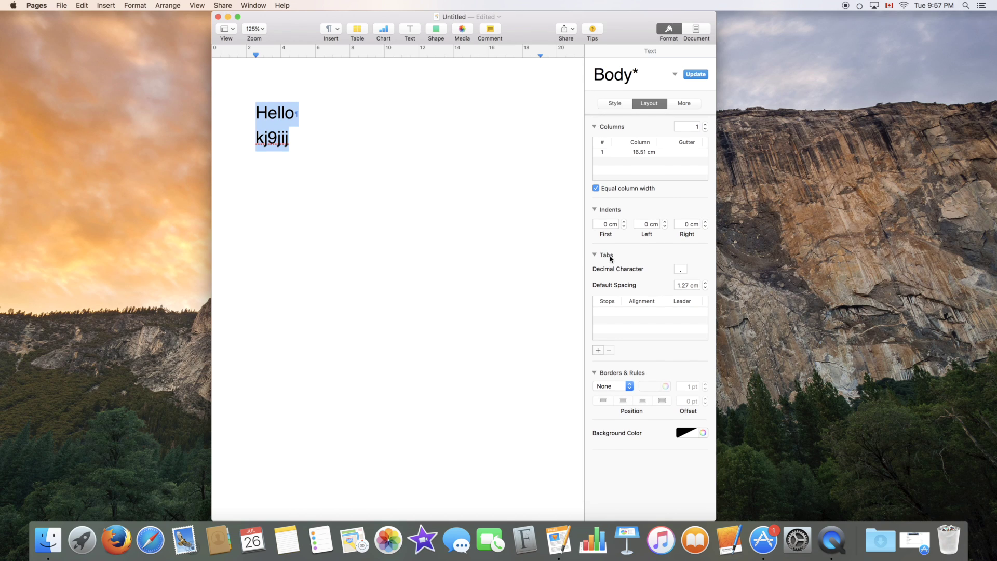
- Insert a tab before Hello and remove it again
left_click(249, 111)
key("Tab")
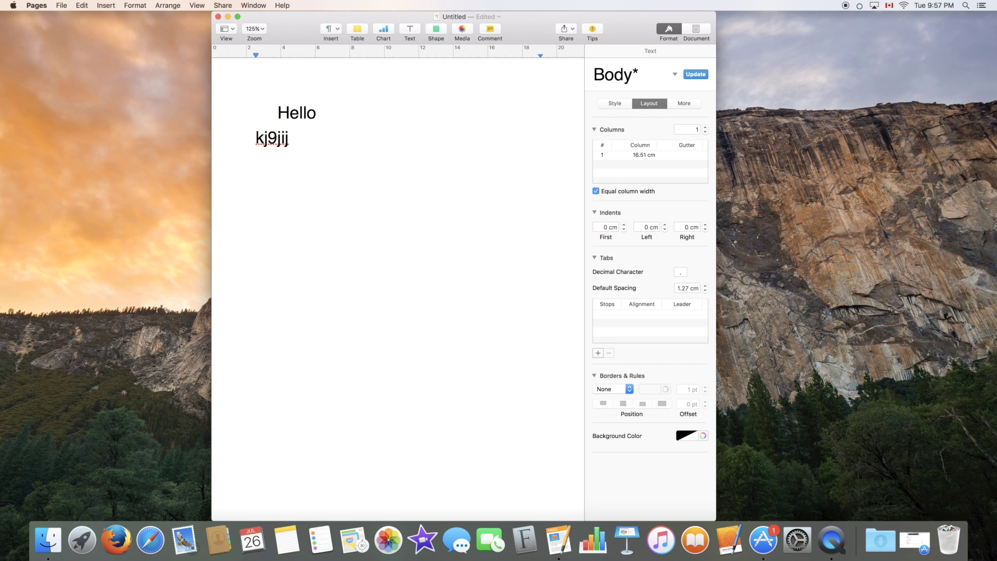
key("BackSpace")
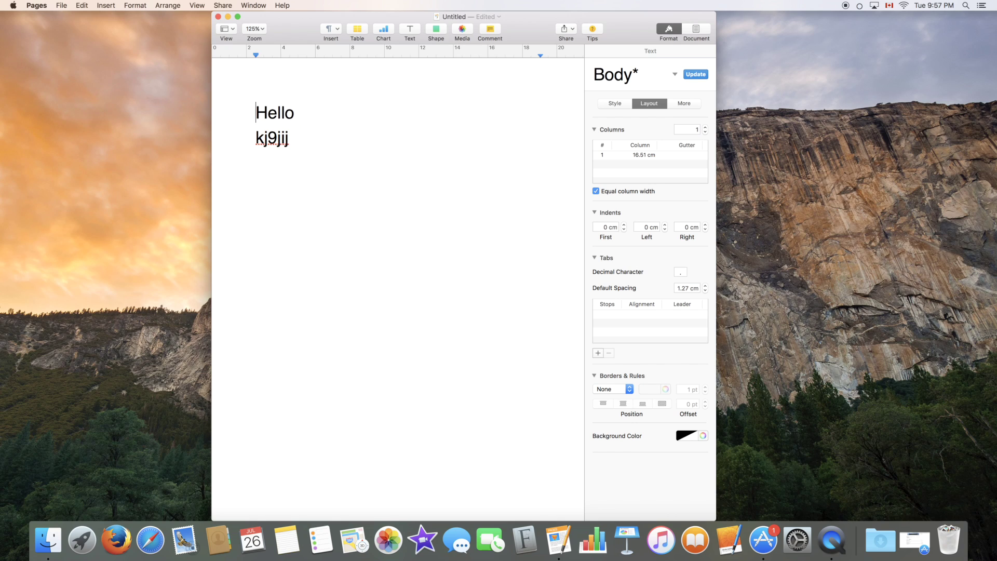
- Add a solid rule under Hello and undo it, twice
left_click(629, 390)
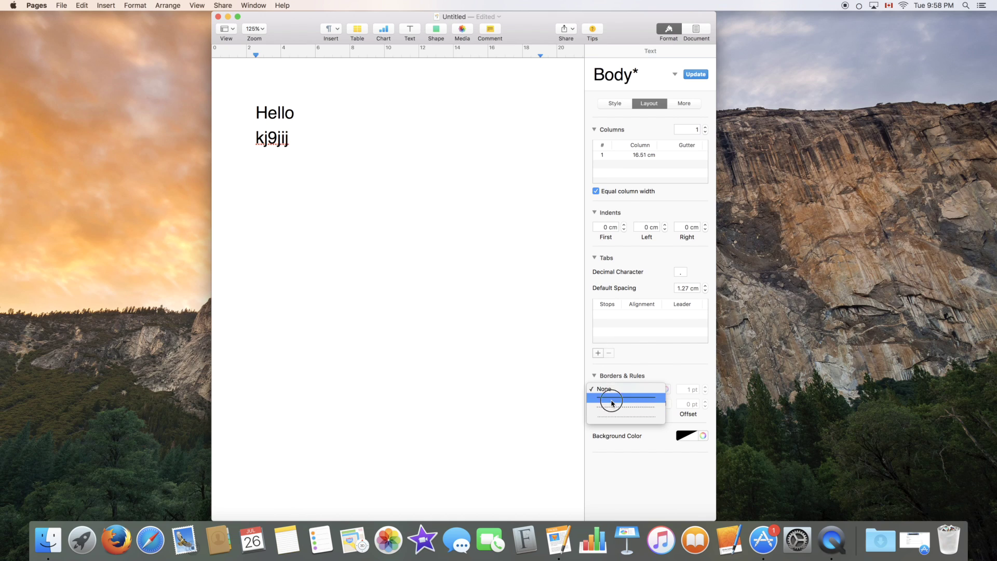
left_click(613, 399)
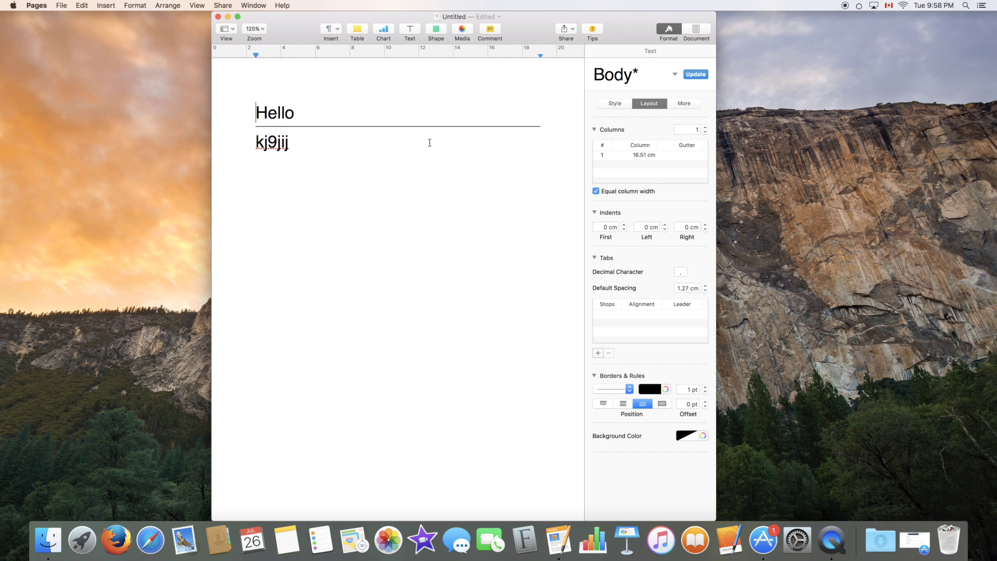
key("super+z")
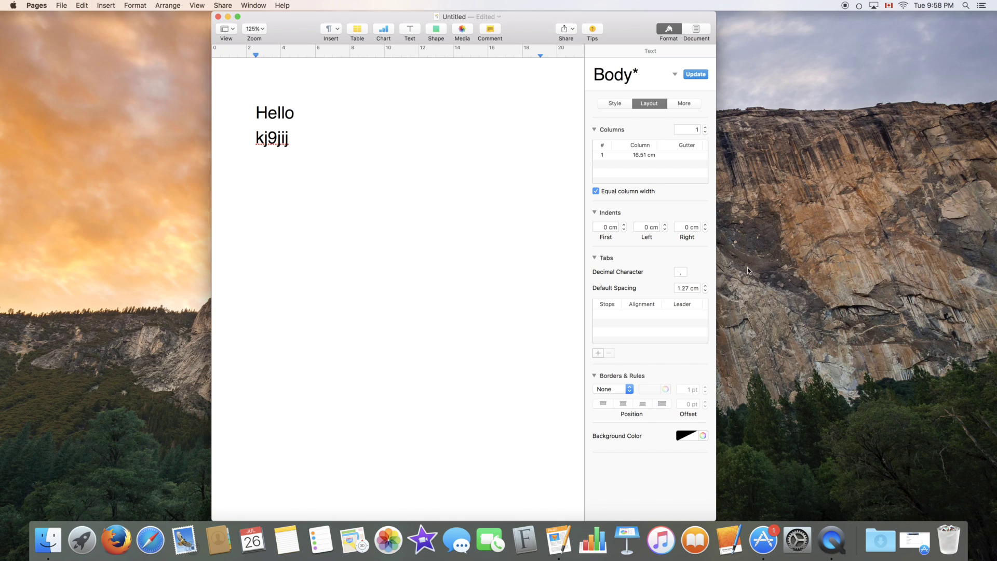
left_click(617, 390)
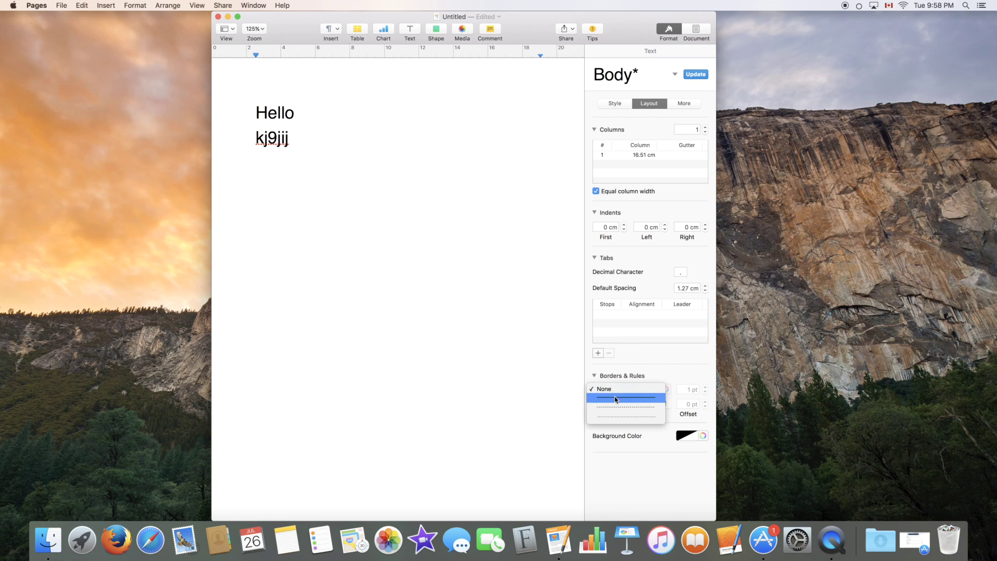
left_click(612, 399)
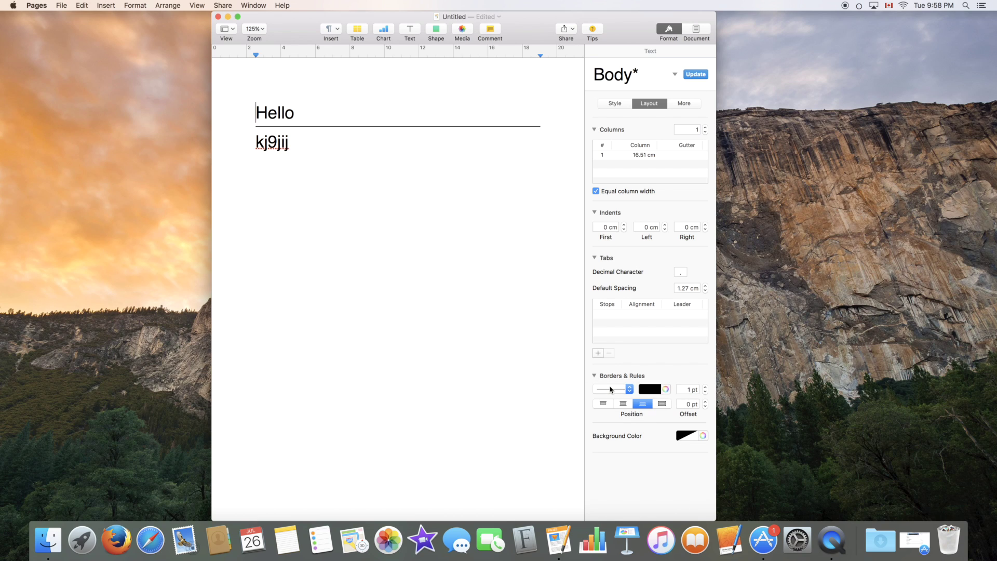
key("super+z")
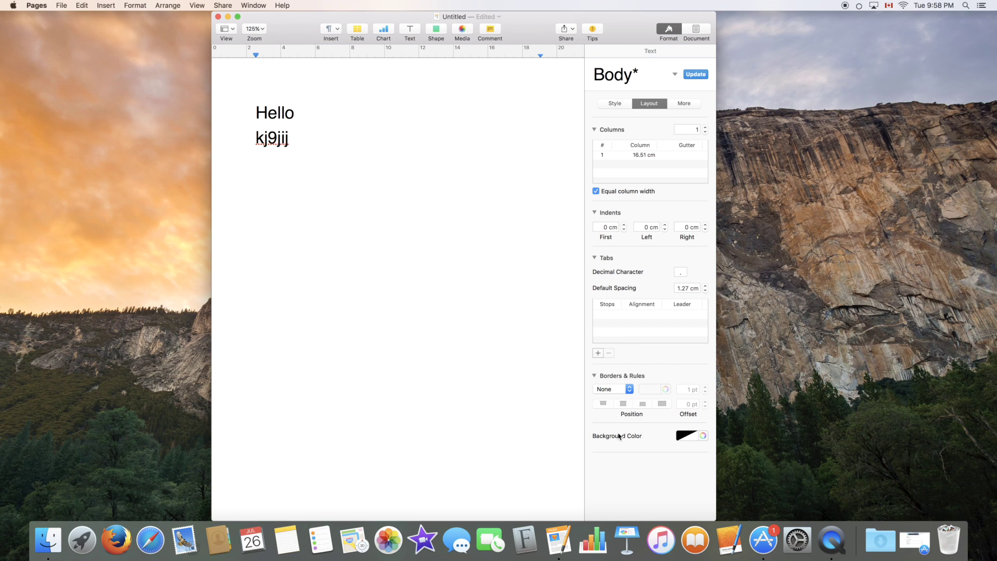
- Give the Hello paragraph a green background, then clear the background colour again
left_click(683, 436)
left_click(666, 465)
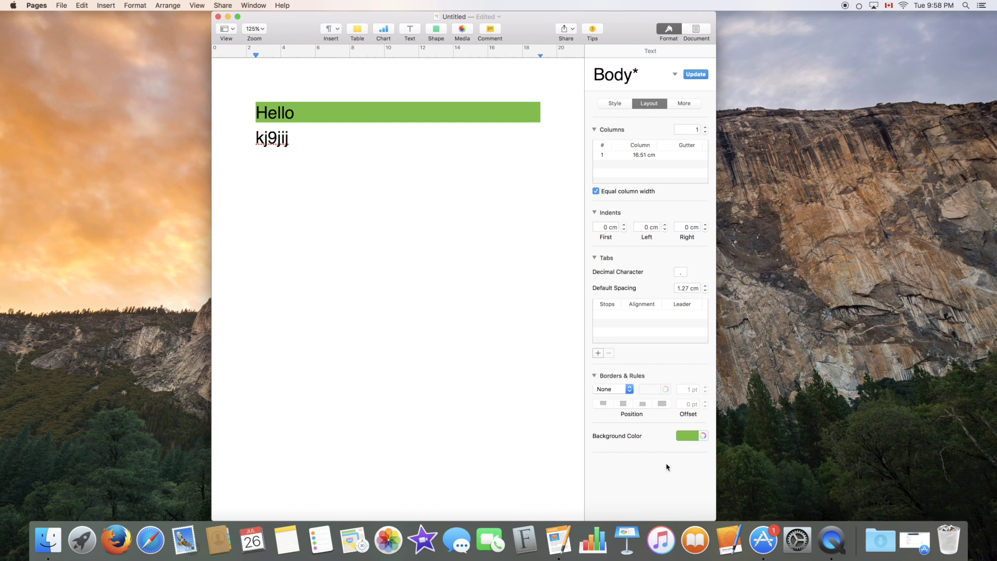
left_click(689, 439)
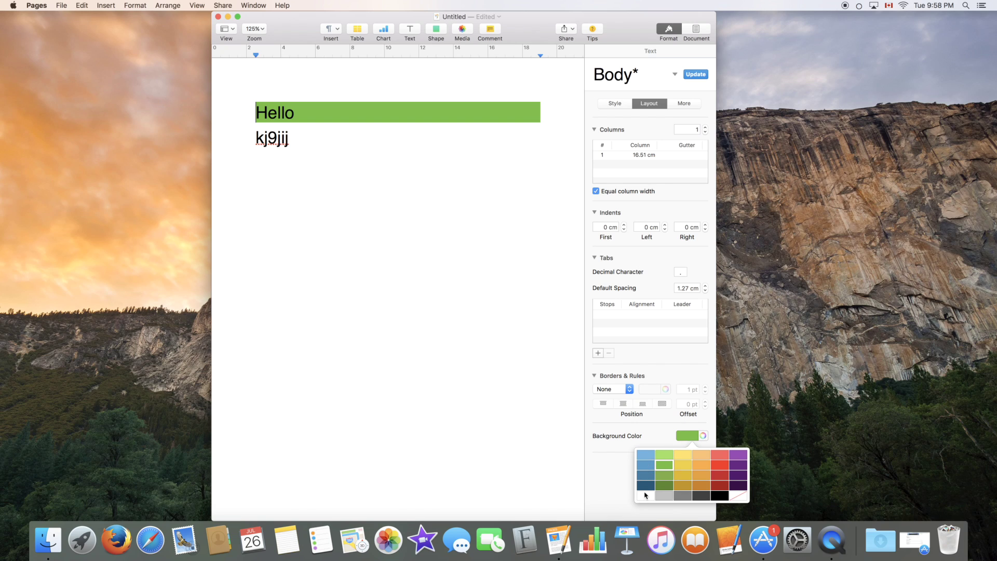
left_click(736, 496)
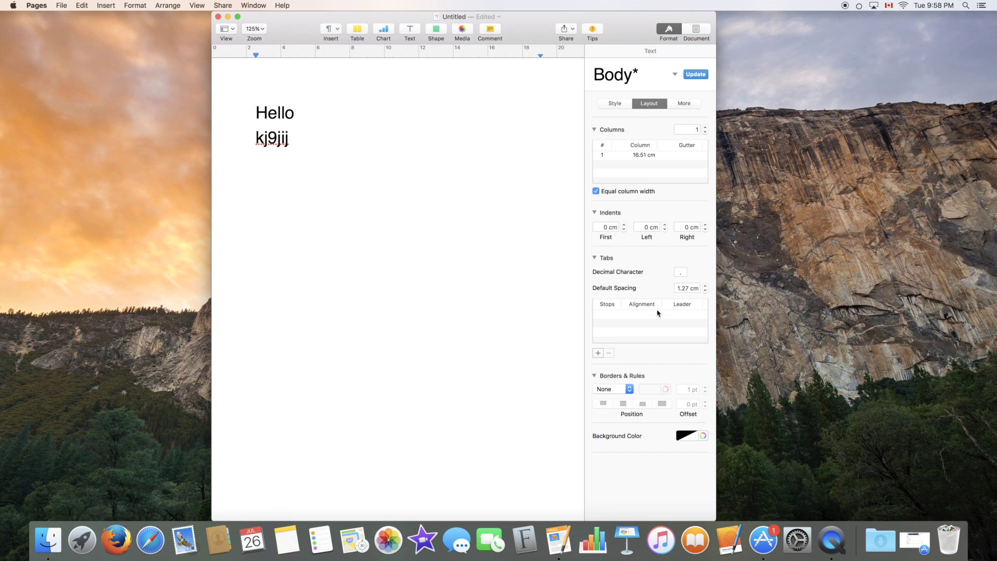
left_click(686, 439)
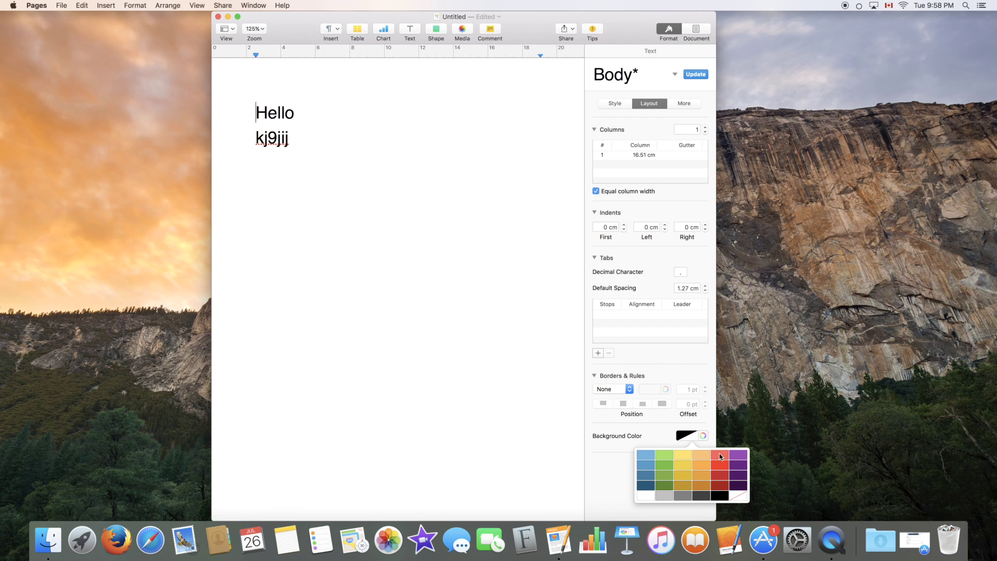
left_click(738, 500)
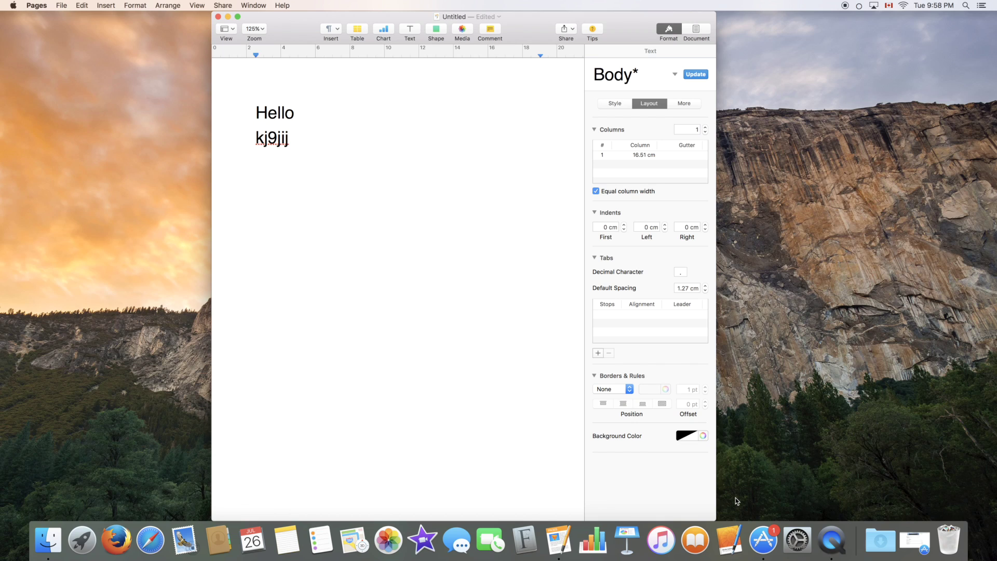
left_click(687, 436)
left_click(650, 497)
left_click(691, 439)
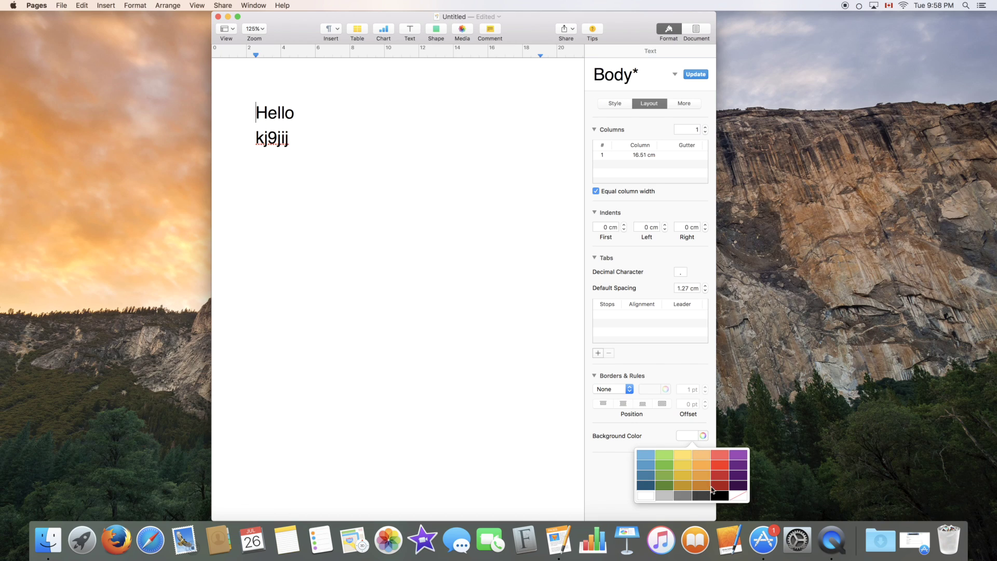
left_click(738, 502)
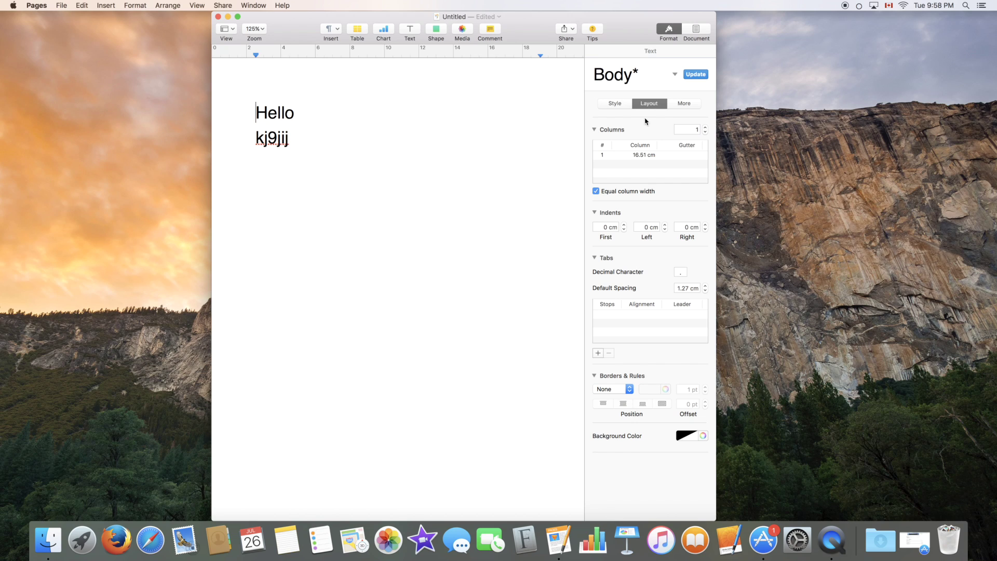
- Glance at the pagination and hyphenation options, then return to the font settings
left_click(675, 104)
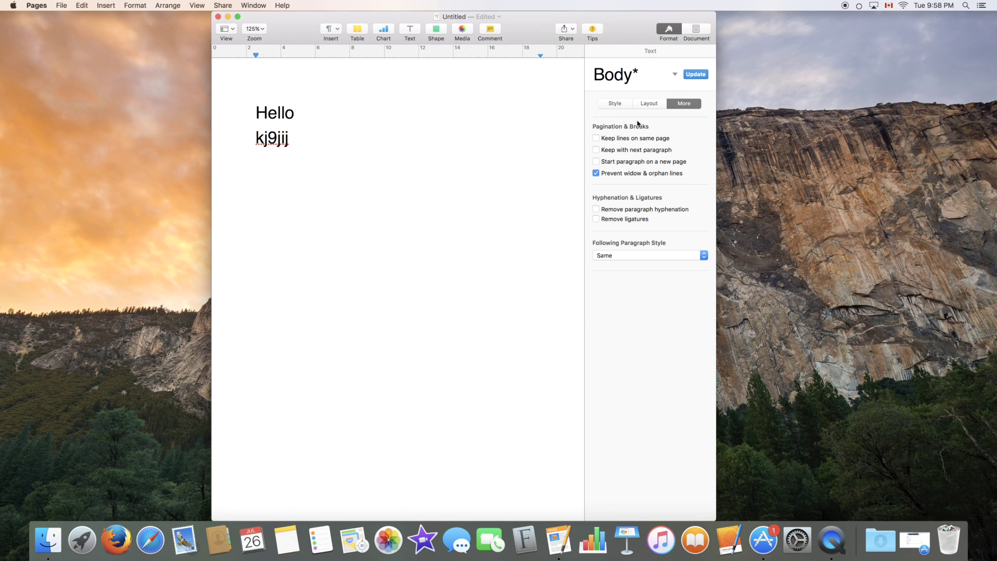
left_click(614, 104)
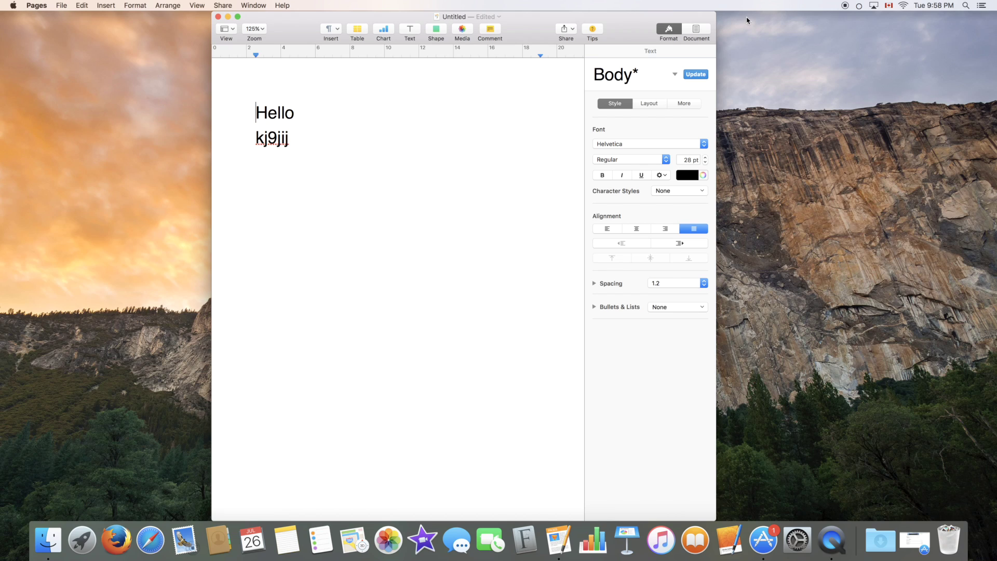
left_click(262, 30)
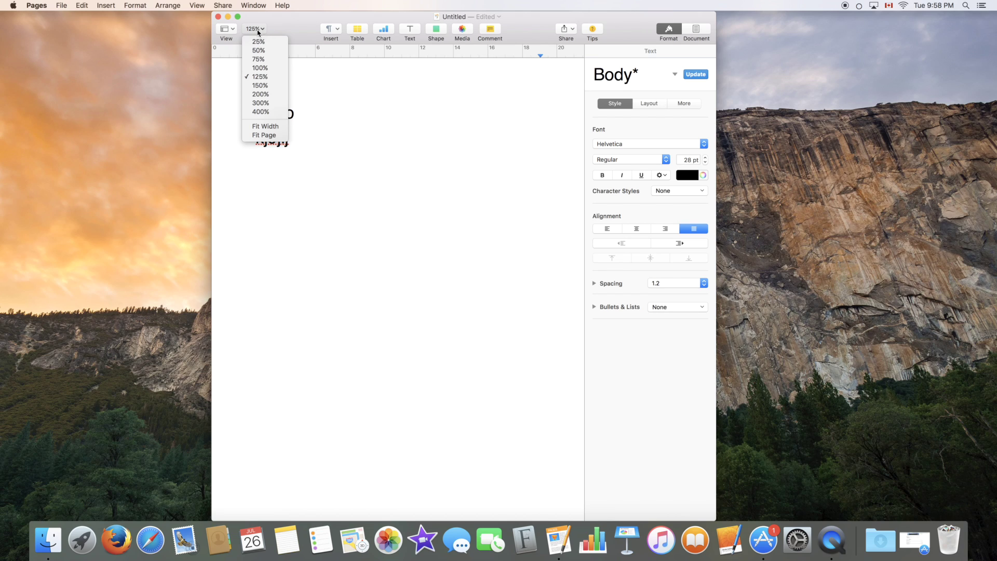
- Zoom the page view to 50%, then 400%, then back to 100%
left_click(259, 50)
left_click(254, 30)
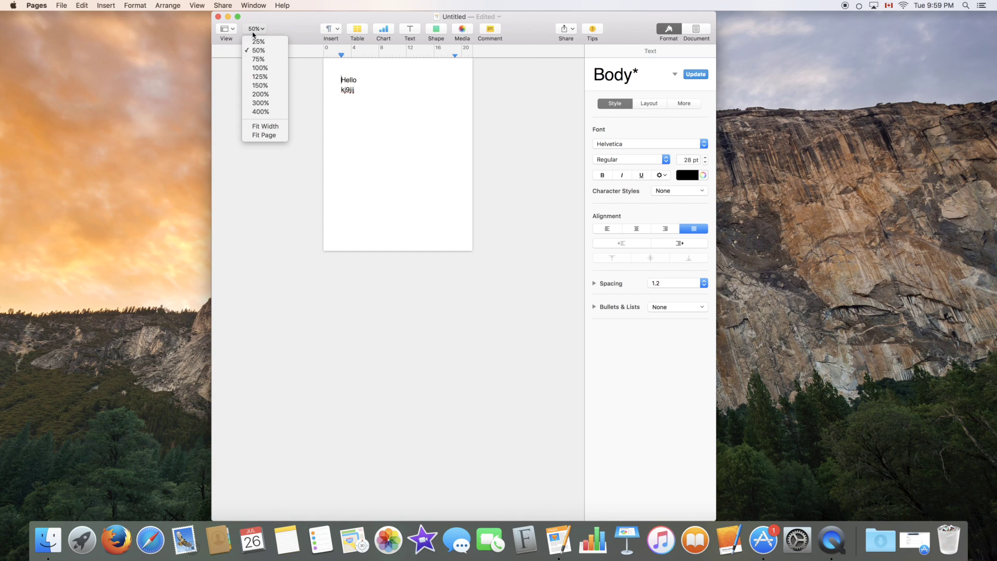
left_click(260, 112)
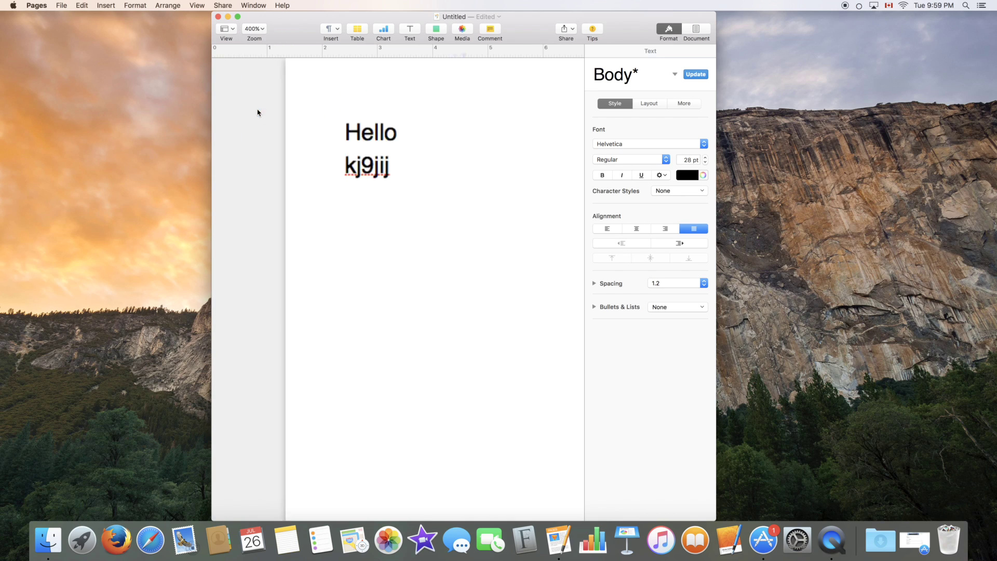
left_click(256, 28)
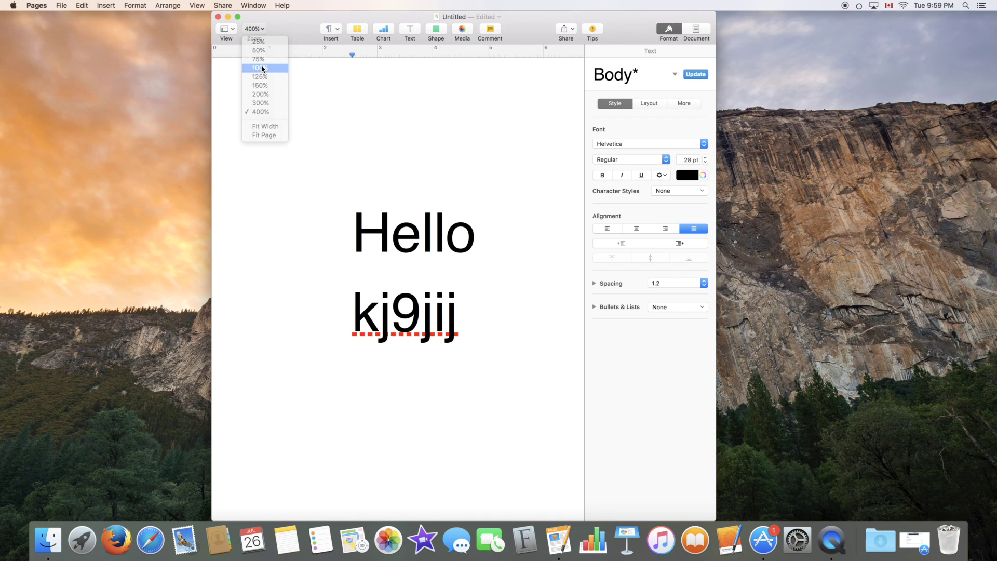
left_click(263, 68)
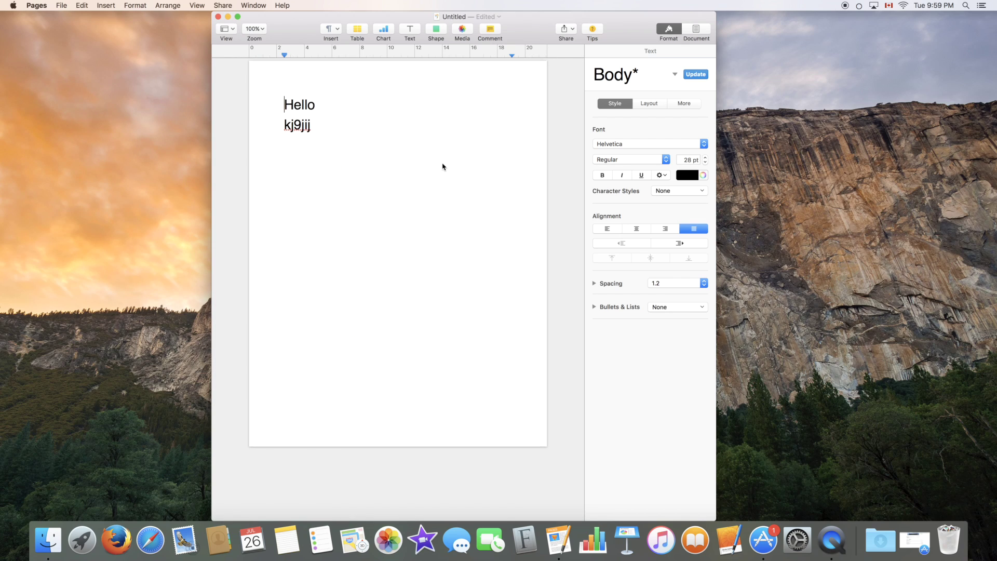
- Insert a page break before Hello, then remove it with Backspace
left_click(332, 30)
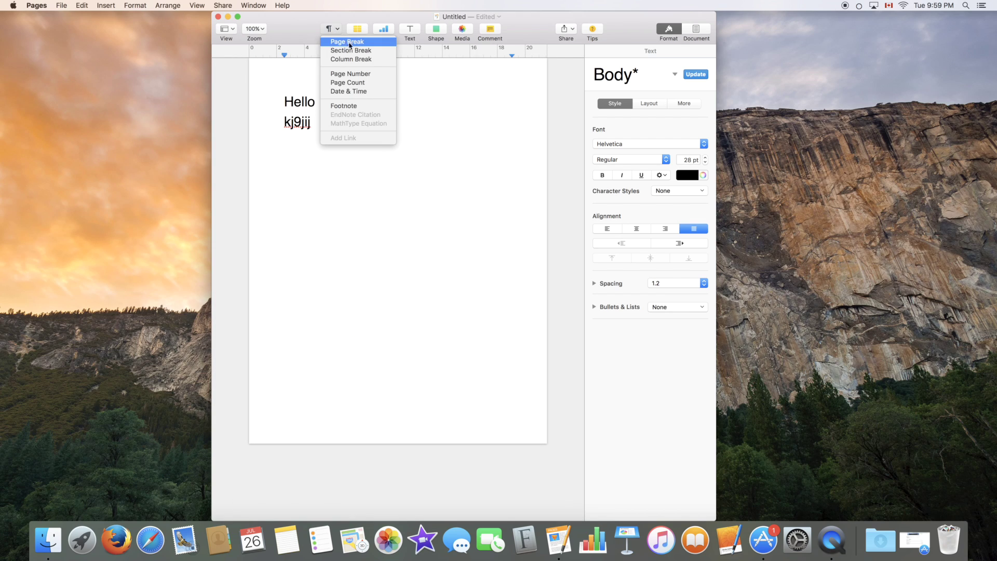
left_click(343, 42)
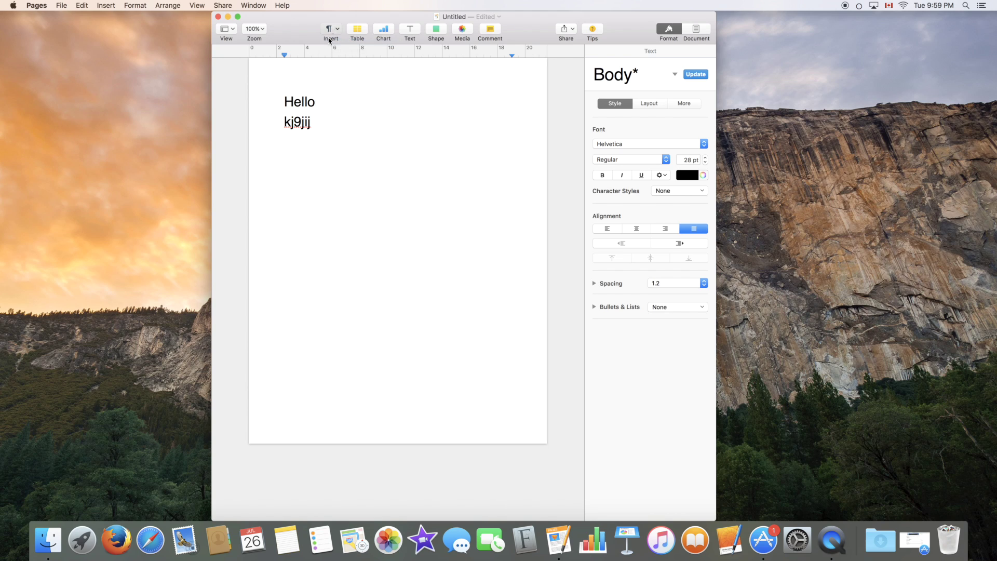
left_click(331, 31)
left_click(330, 33)
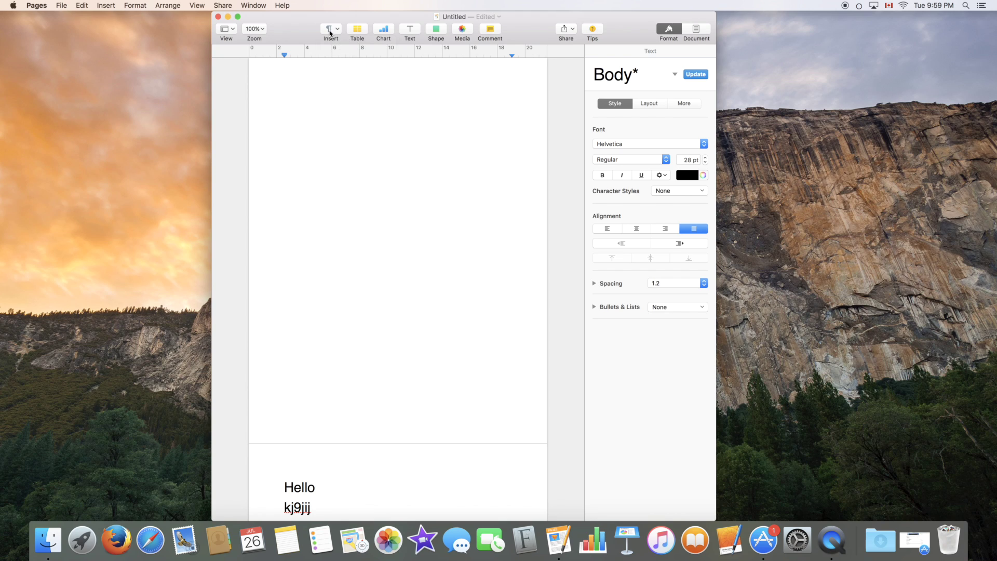
key("BackSpace")
left_click(330, 33)
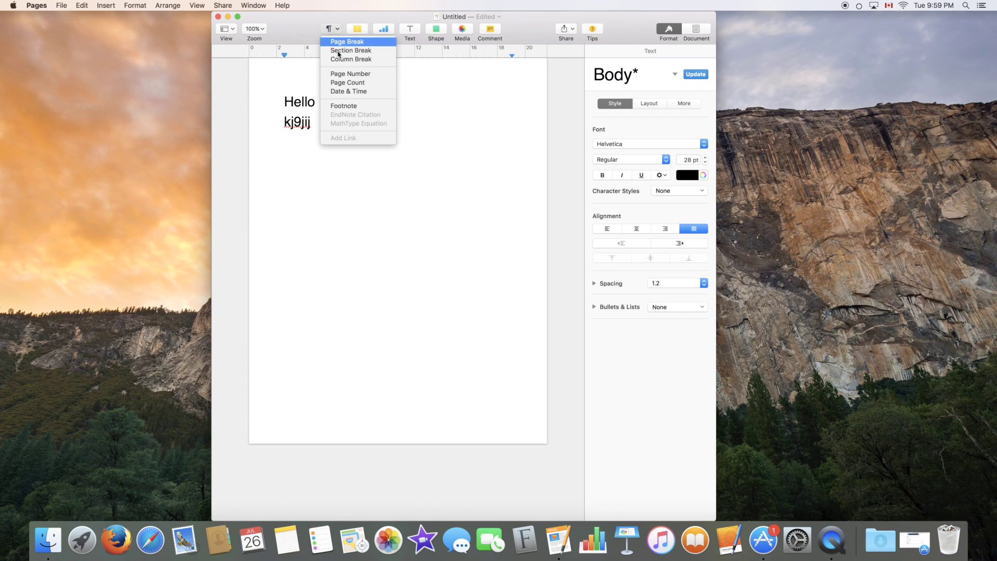
left_click(351, 78)
- Type 1 before Hello, then insert page count and date fields there
type("1")
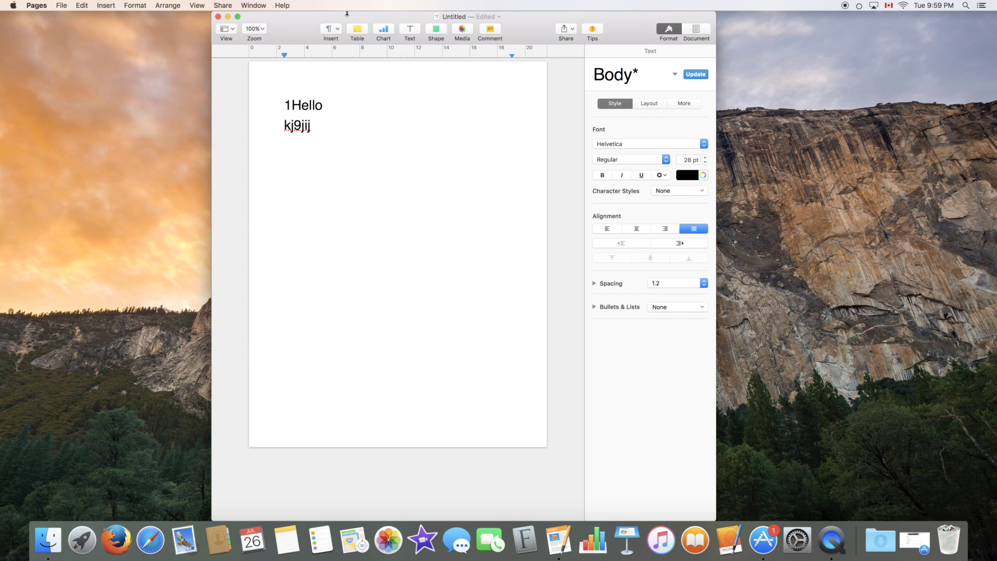
left_click(329, 29)
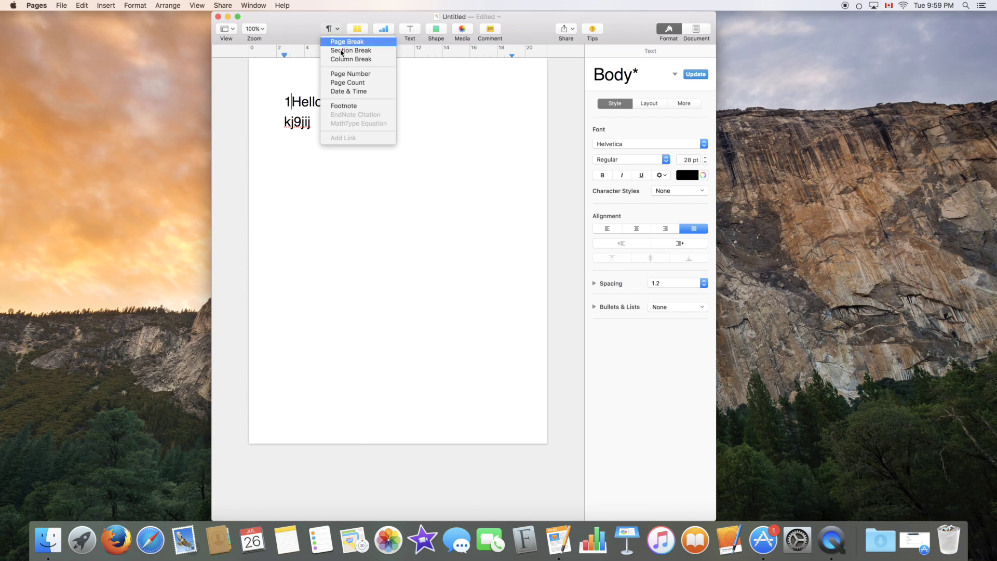
left_click(364, 85)
left_click(331, 31)
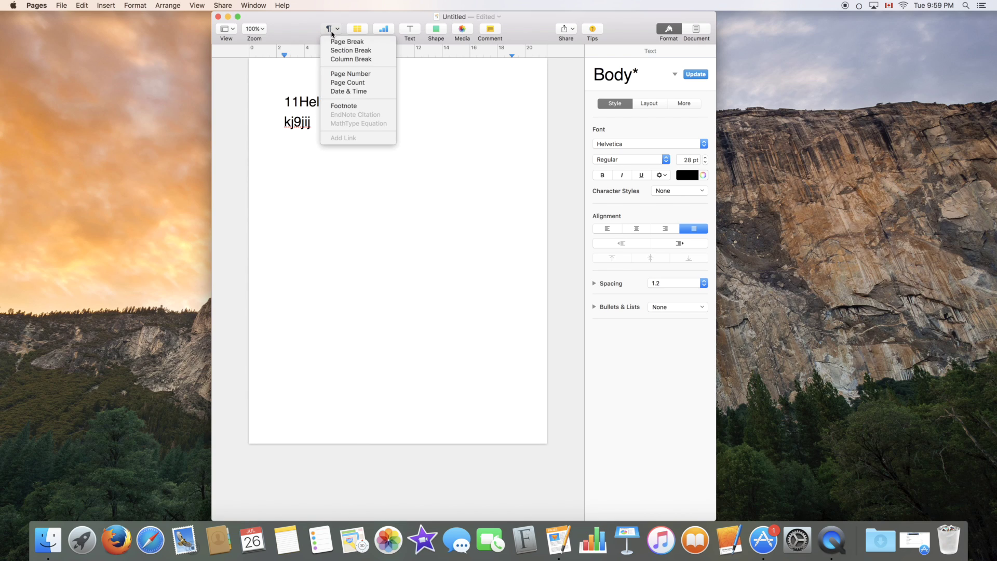
left_click(358, 92)
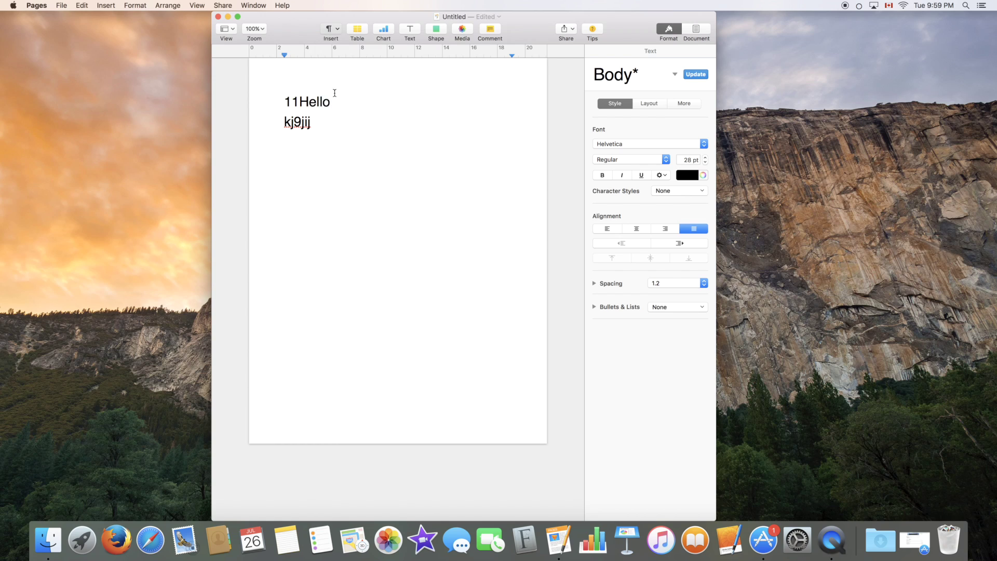
- Delete the inserted numbers and date before Hello and place the cursor in the right footer field
left_click_drag(436, 101, 272, 87)
key("BackSpace")
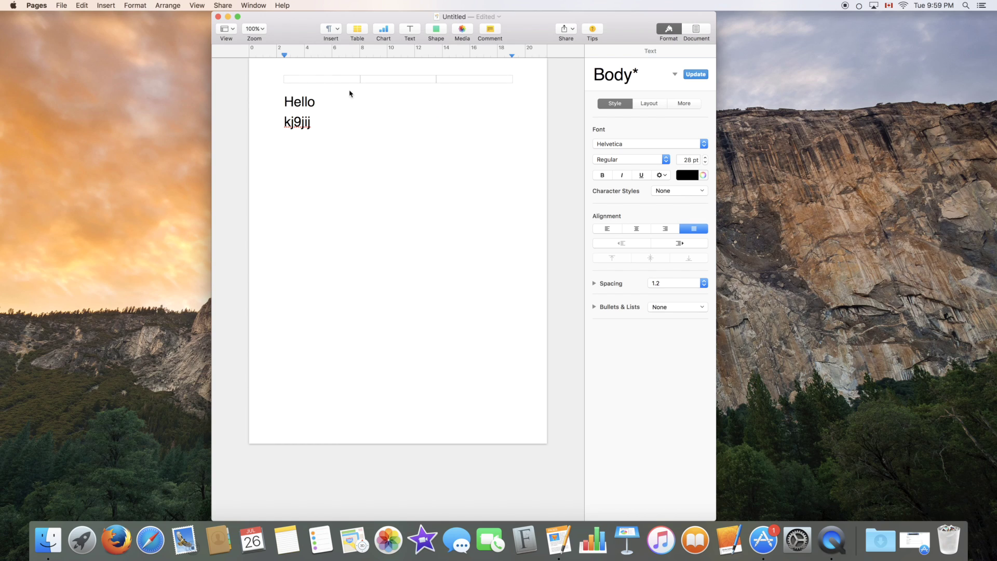
left_click(504, 418)
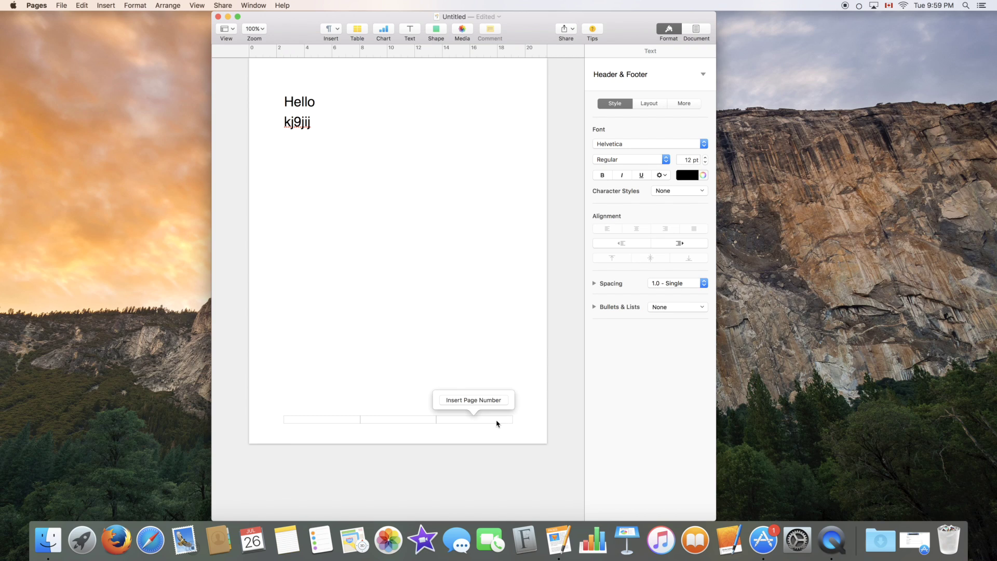
left_click(472, 382)
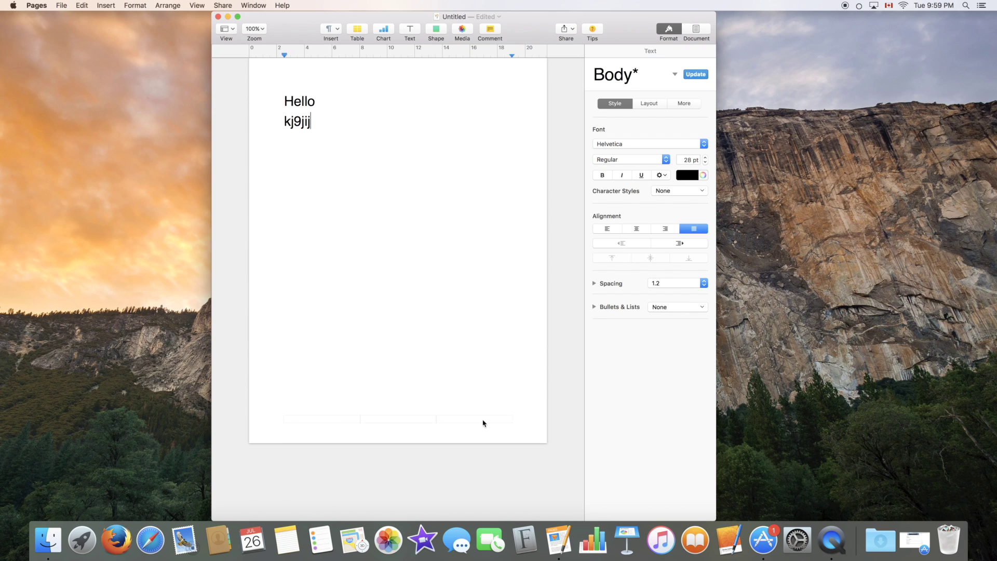
left_click(491, 419)
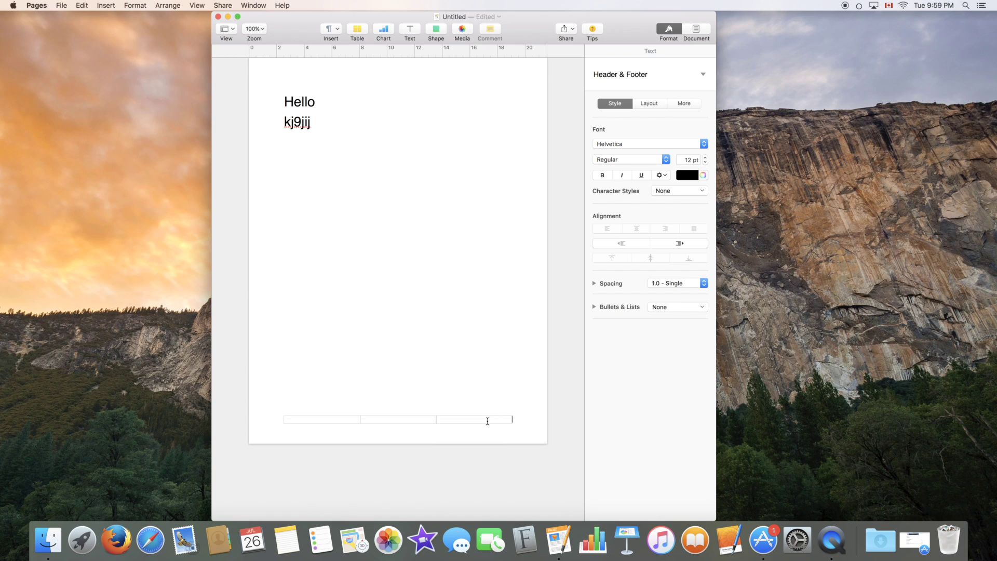
left_click(473, 419)
- Insert a page number into the right footer field
left_click(328, 32)
left_click(372, 76)
left_click(331, 30)
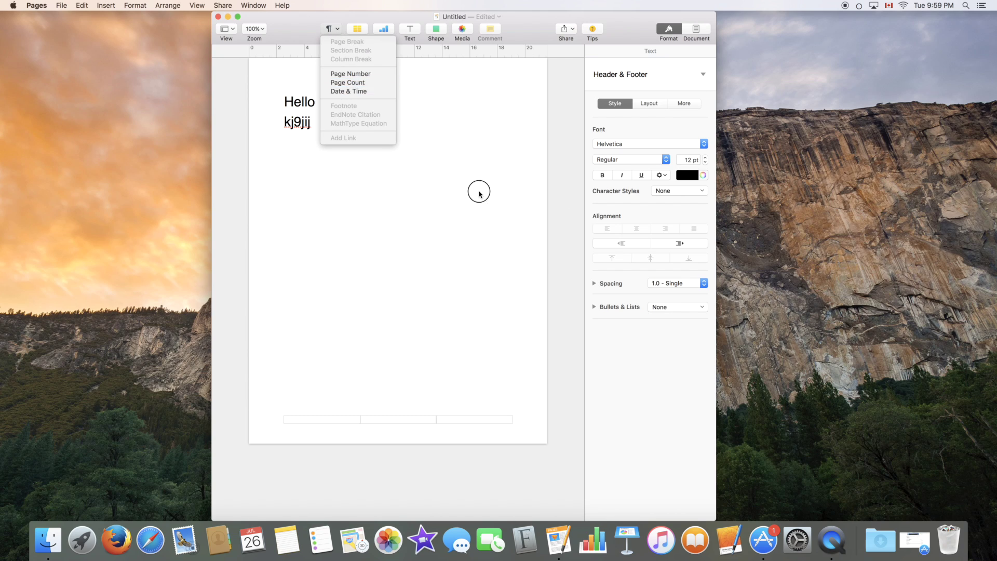
left_click(476, 191)
left_click(323, 96)
left_click(331, 29)
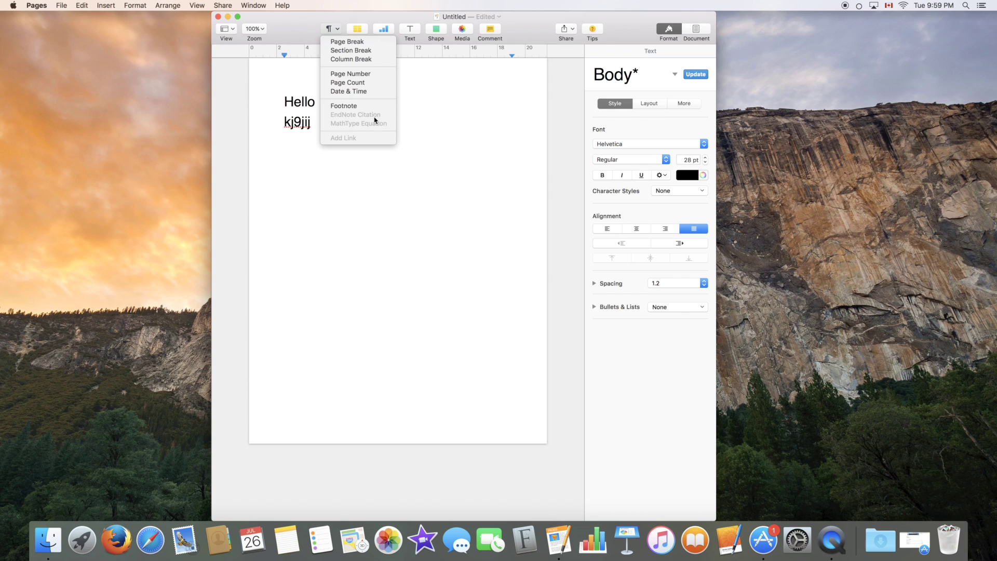
left_click(412, 98)
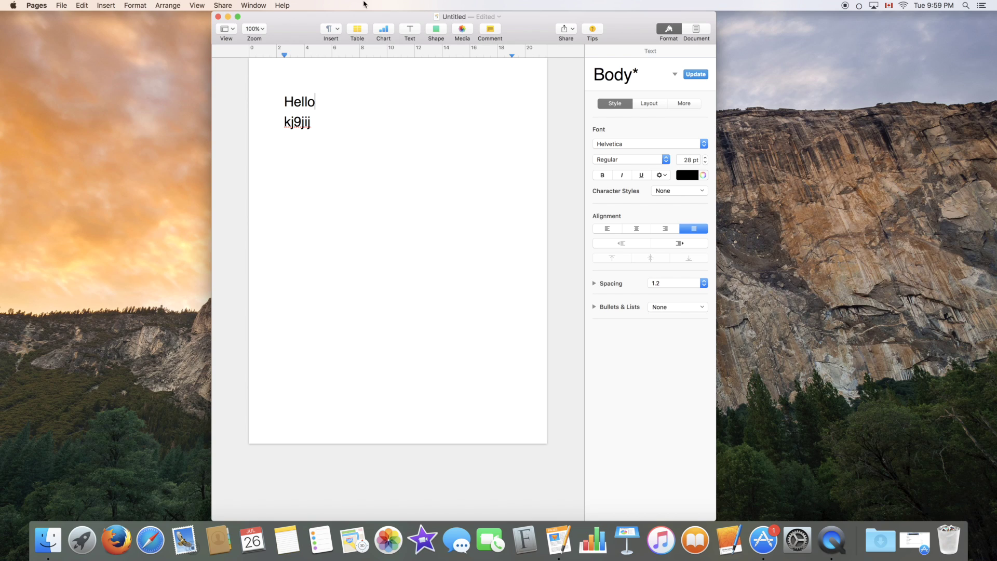
left_click(359, 31)
left_click(410, 81)
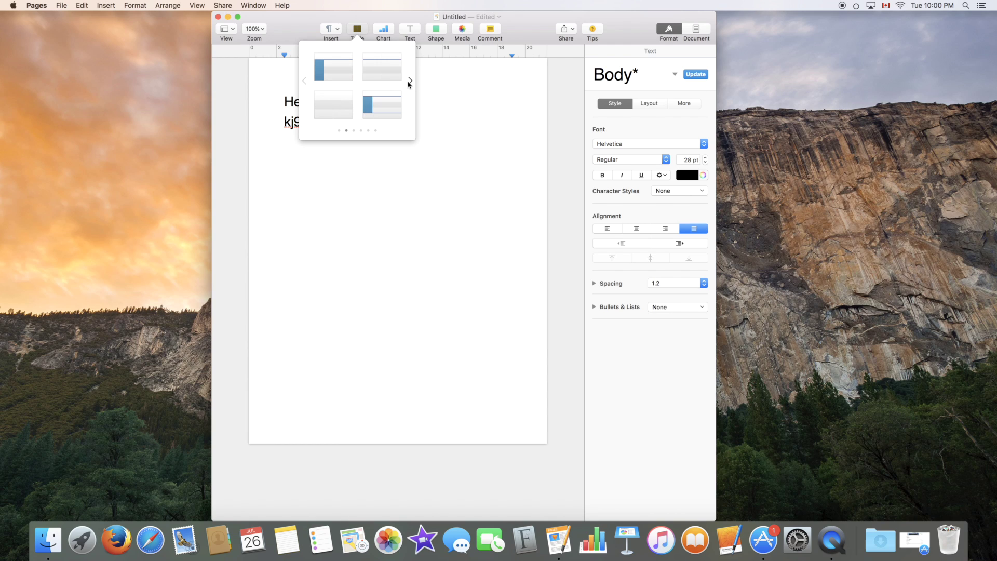
left_click(411, 81)
left_click(410, 82)
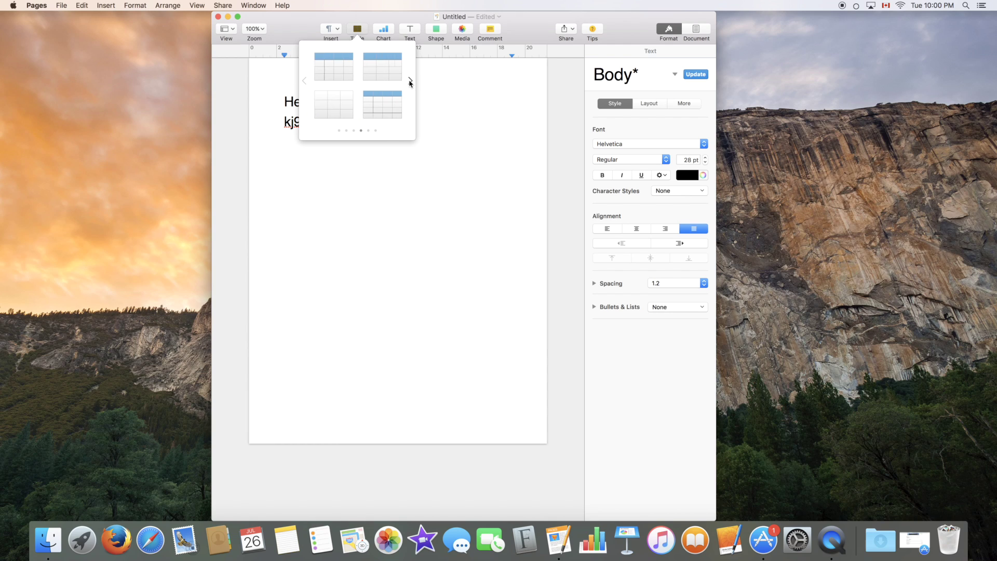
left_click(306, 83)
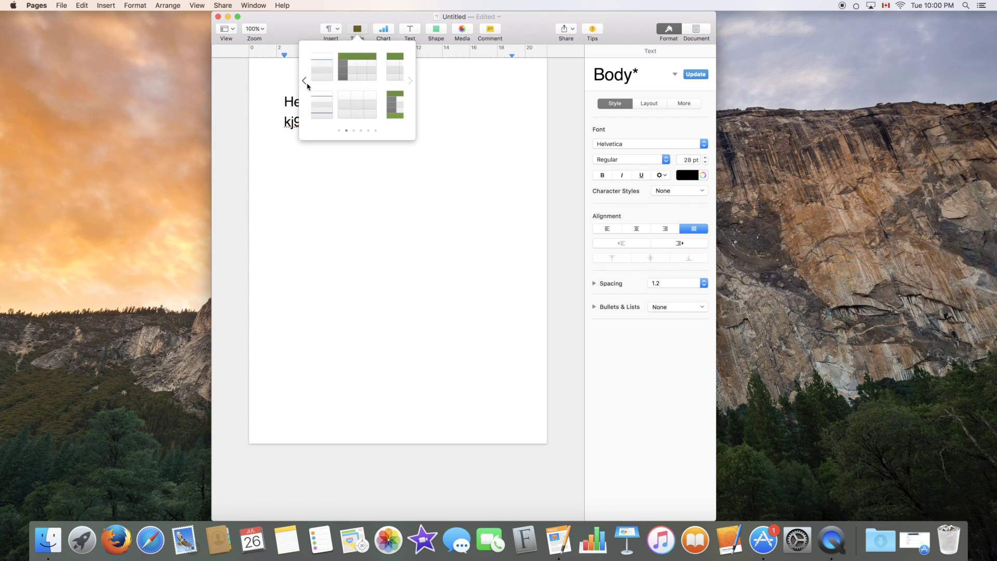
left_click(306, 83)
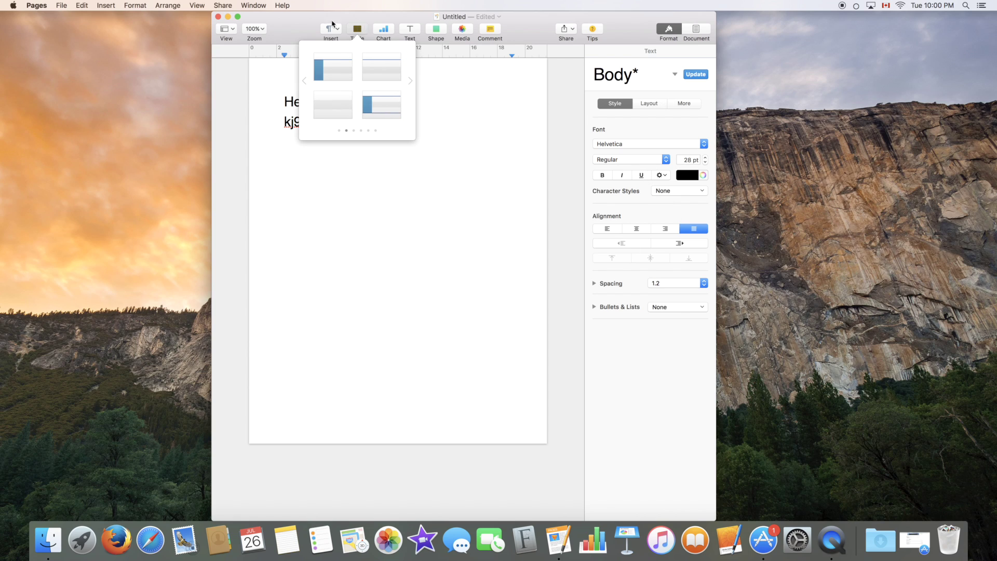
left_click(358, 30)
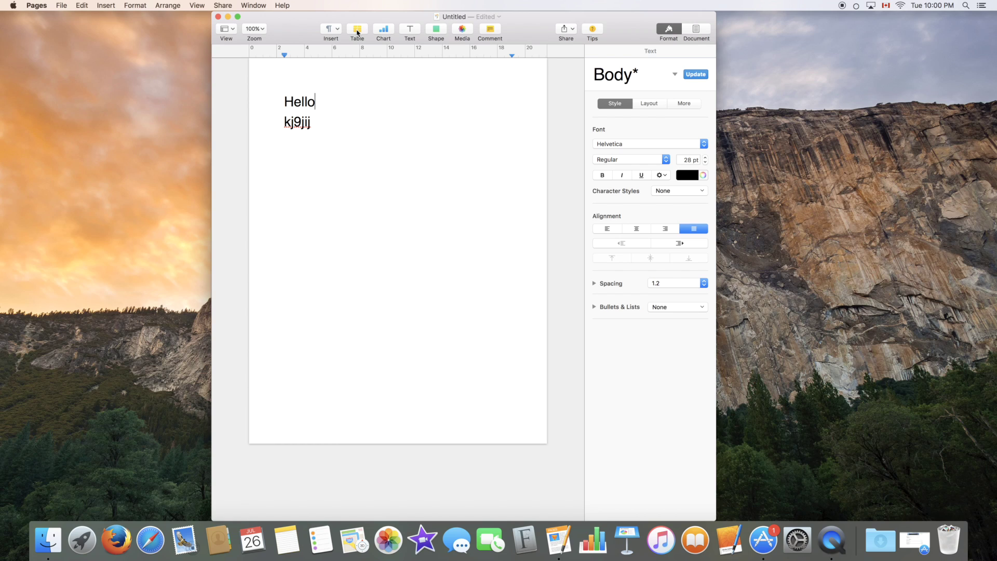
- Browse the chart types to the last Interactive page and insert the muted horizontal bar chart
left_click(389, 30)
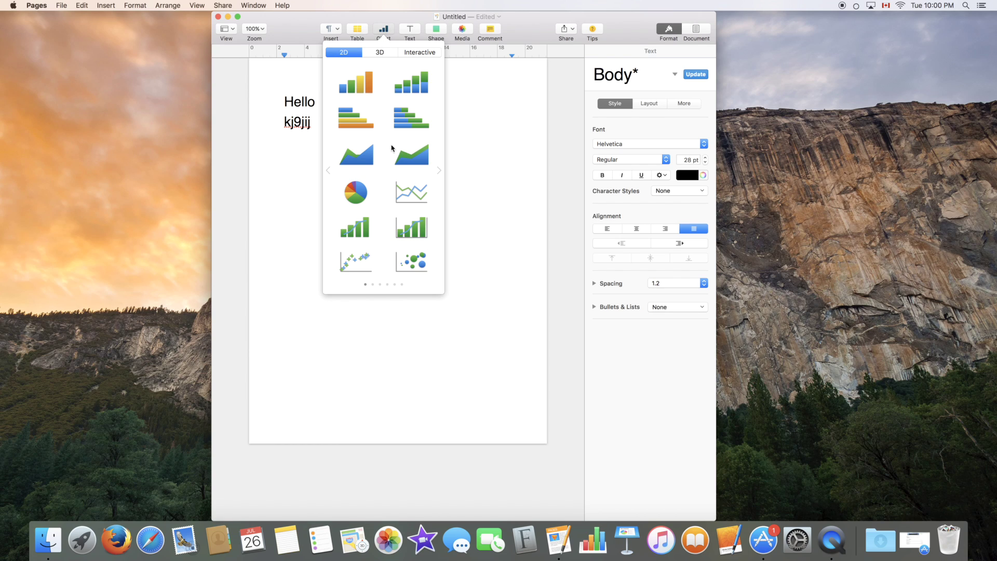
scroll(392, 148, "right", 3)
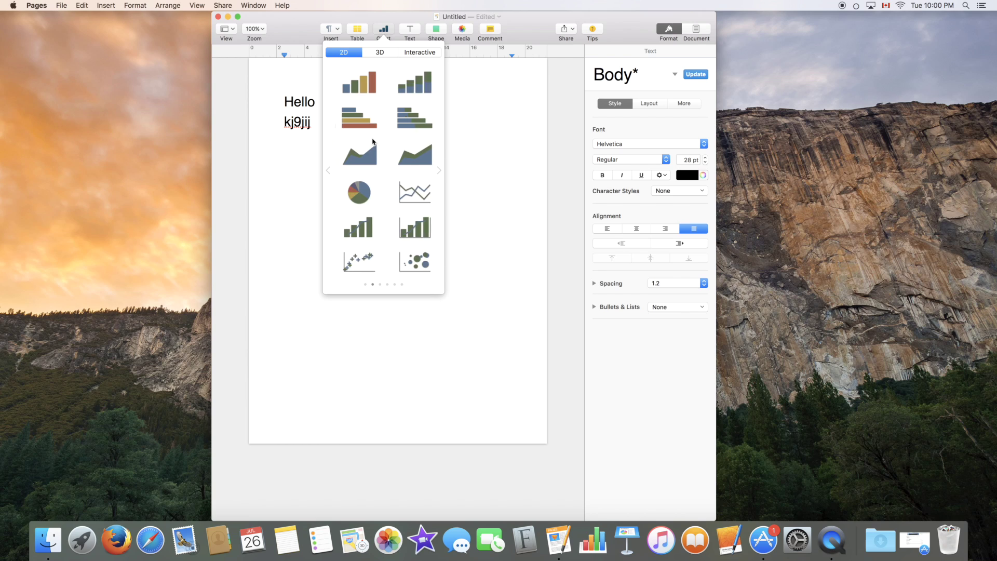
scroll(373, 141, "left", 3)
left_click(380, 52)
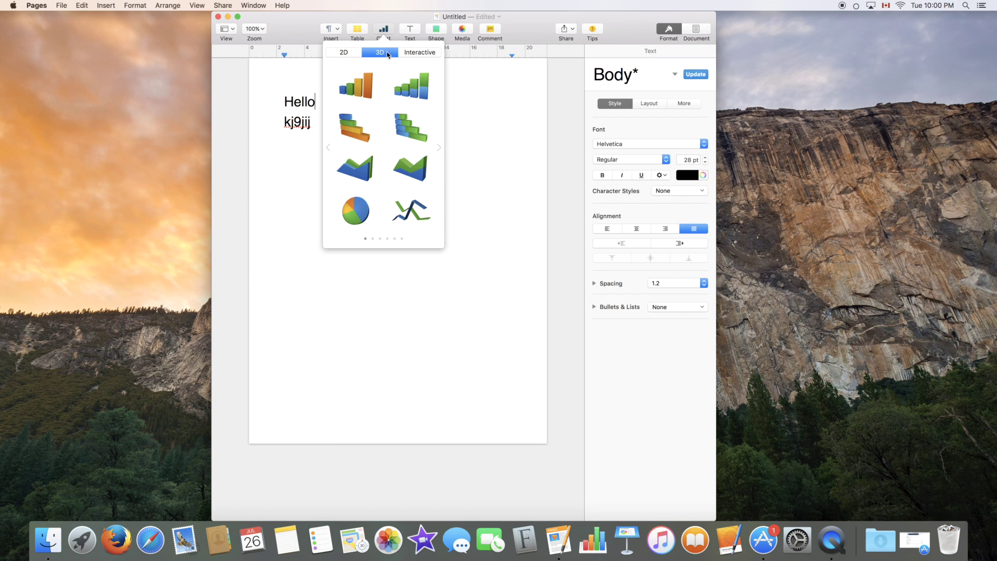
left_click(420, 54)
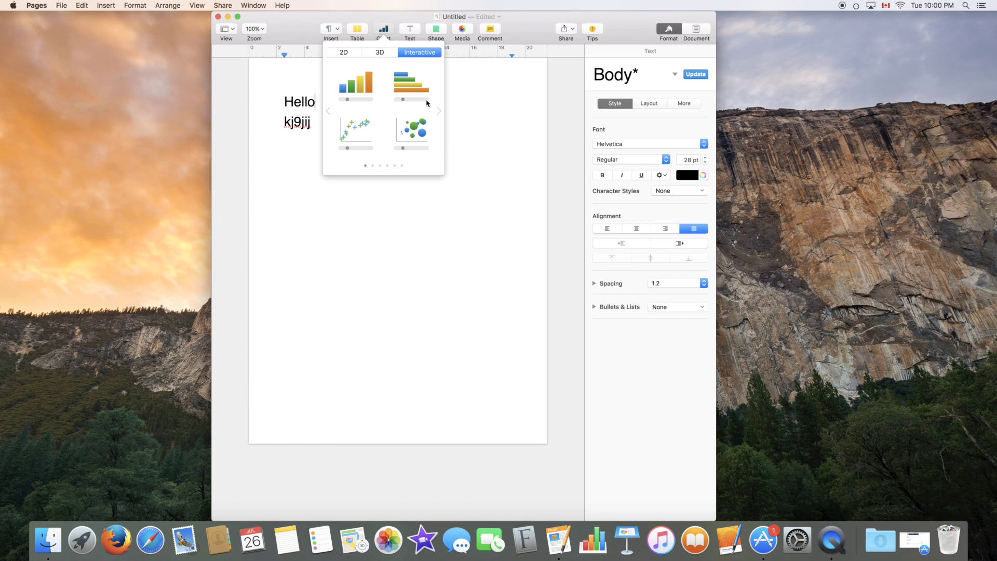
scroll(423, 104, "right", 3)
scroll(389, 99, "right", 3)
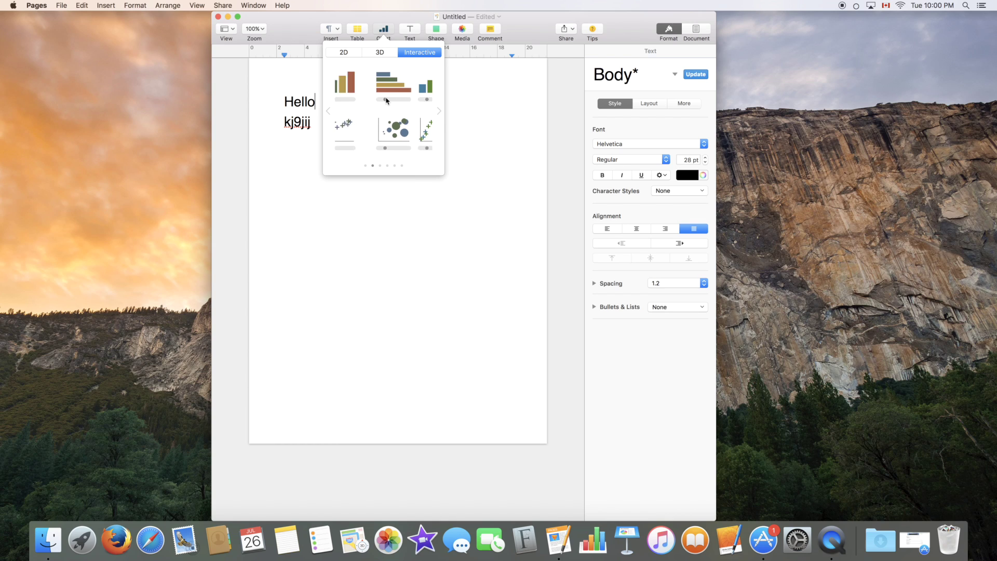
scroll(396, 99, "right", 3)
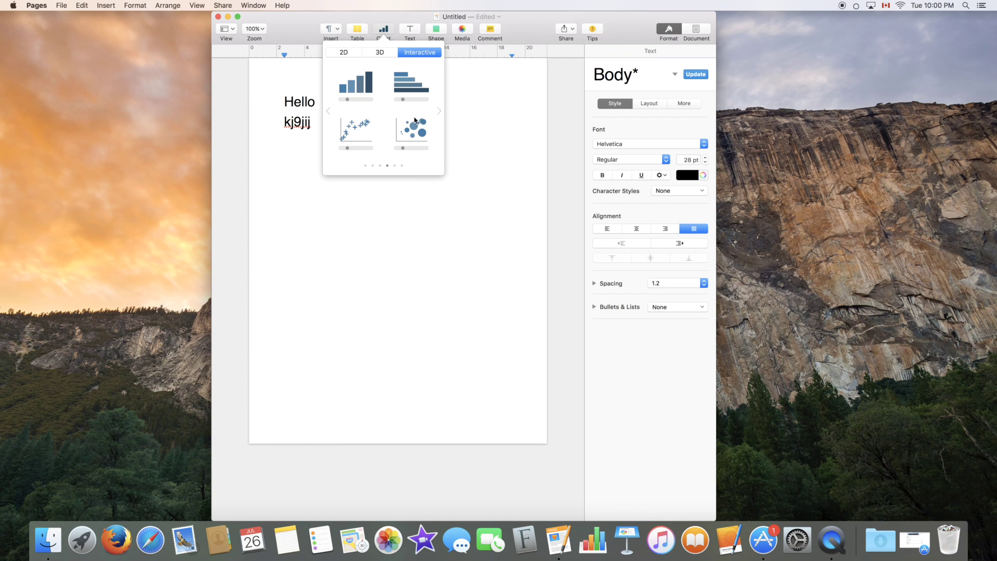
scroll(395, 119, "right", 3)
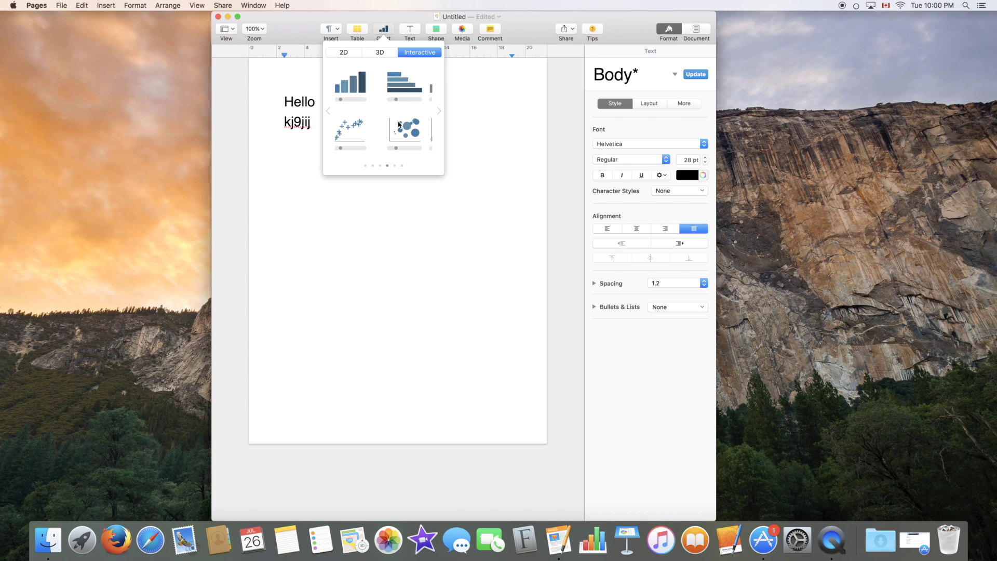
scroll(388, 119, "right", 3)
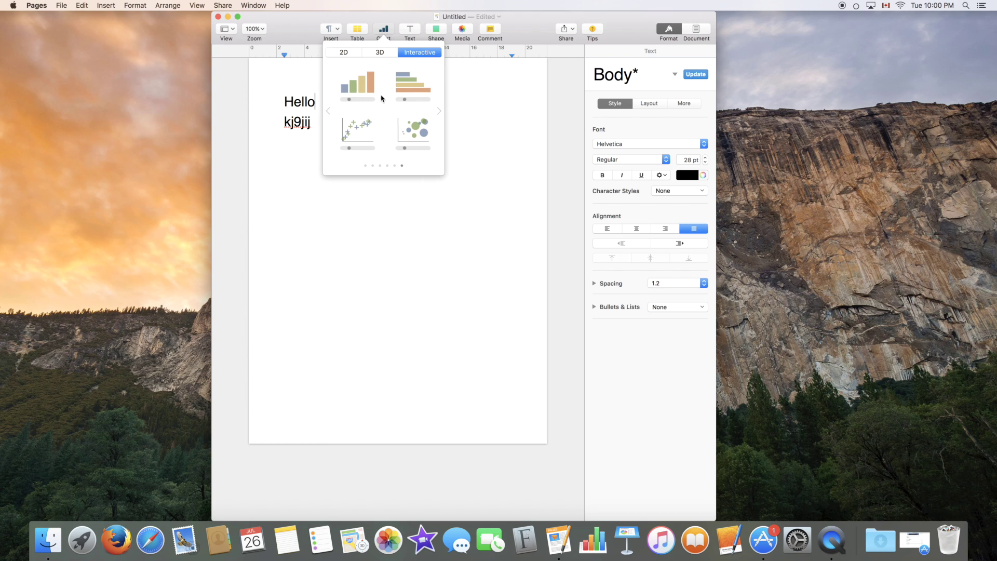
left_click(412, 83)
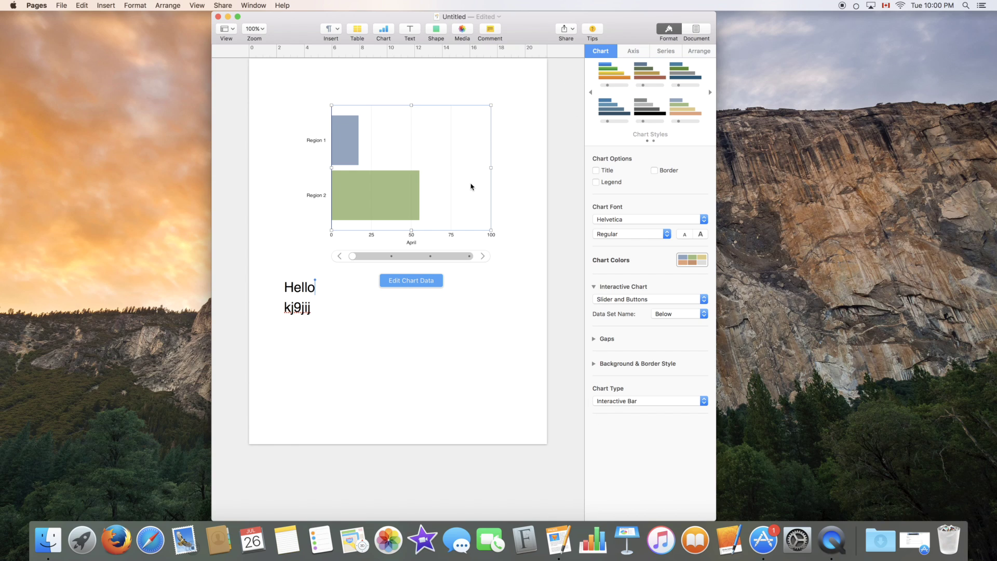
- Deselect the Region 1 and Region 2 interactive chart, returning to the text
left_click(512, 101)
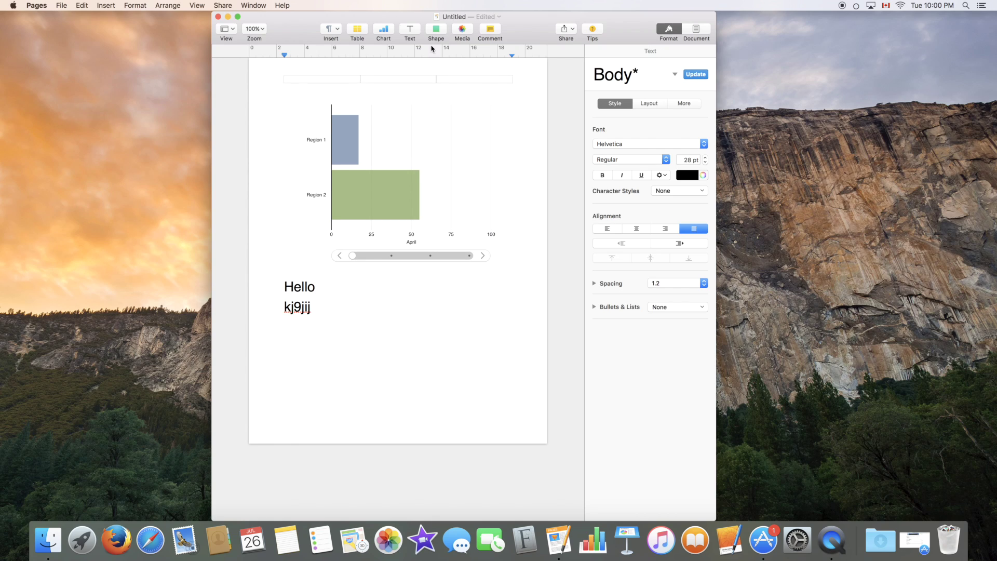
- Insert the blue-first-column table style beneath the chart, between Hello and kj9jij
left_click(383, 30)
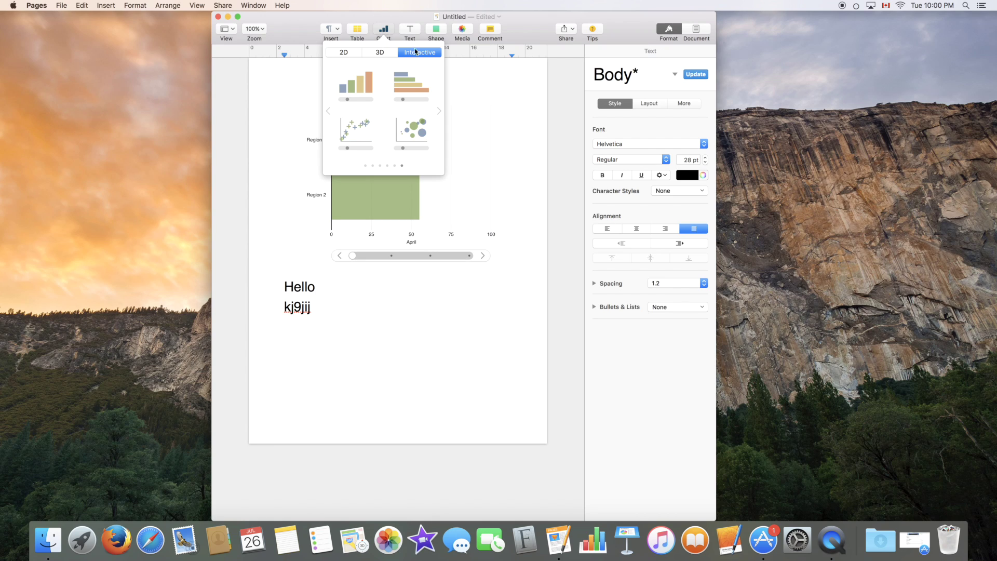
left_click(357, 28)
left_click(358, 28)
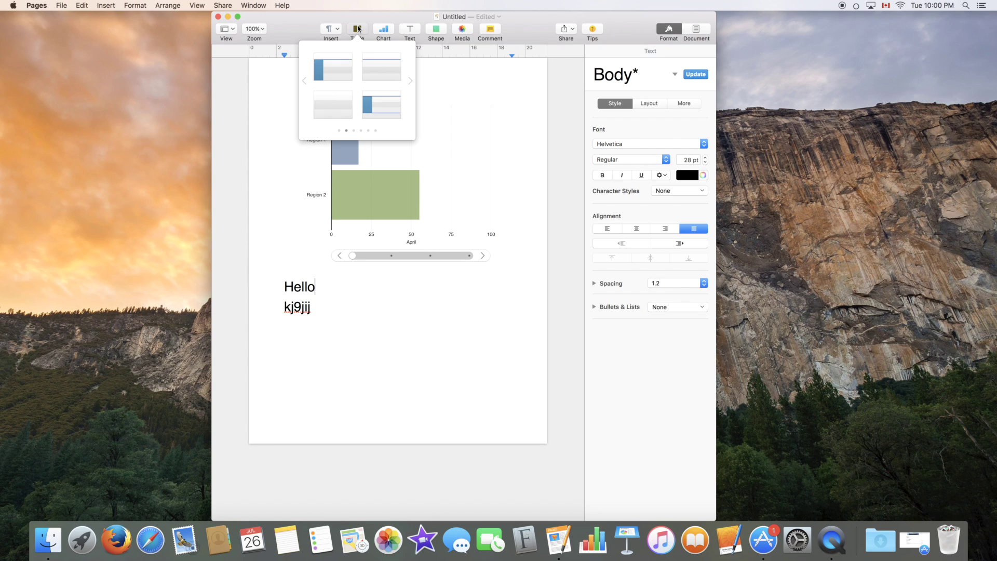
left_click(345, 66)
left_click(345, 246)
left_click(405, 178)
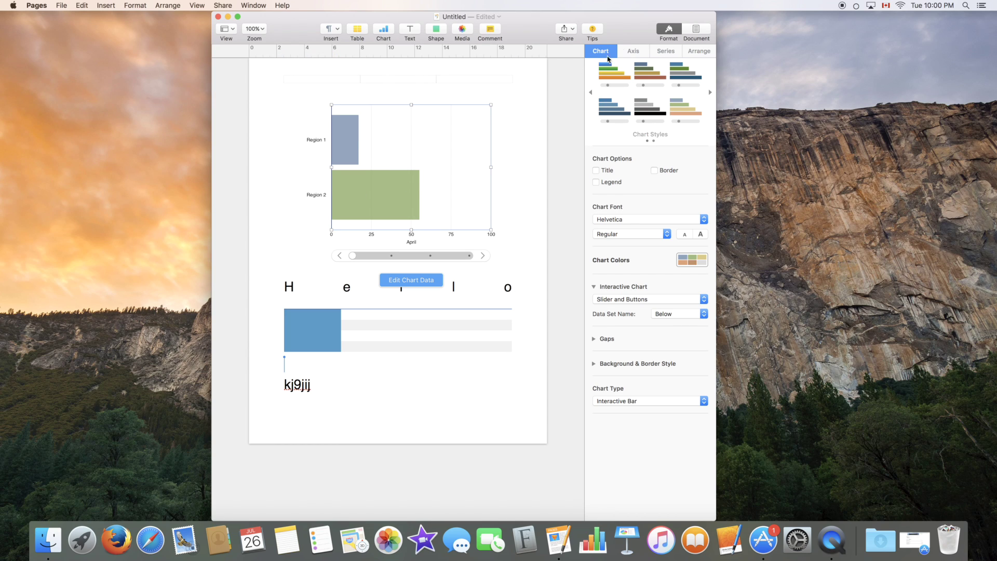
left_click(410, 320)
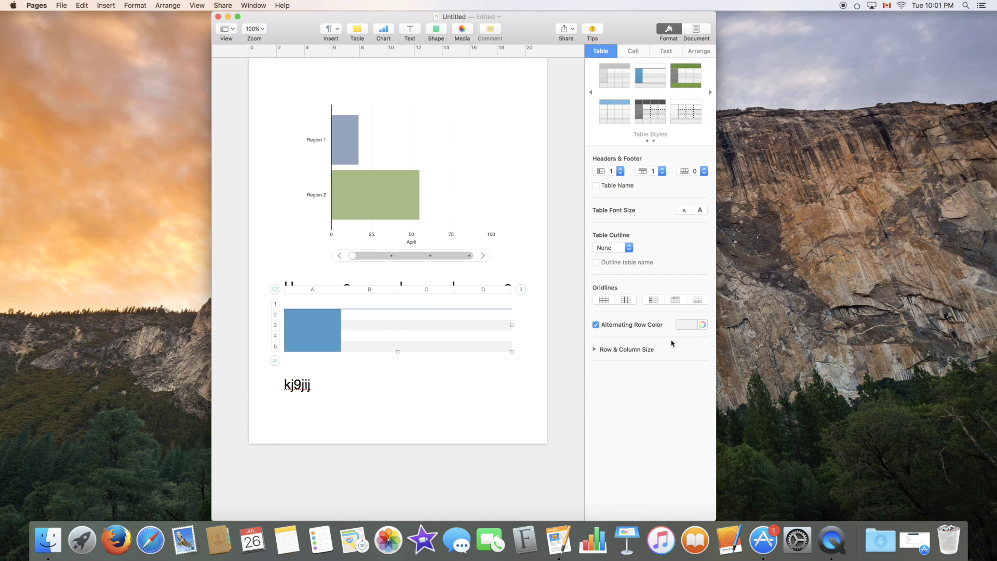
- Delete the table, then the interactive bar chart, leaving only Hello and kj9jij
left_click(447, 184)
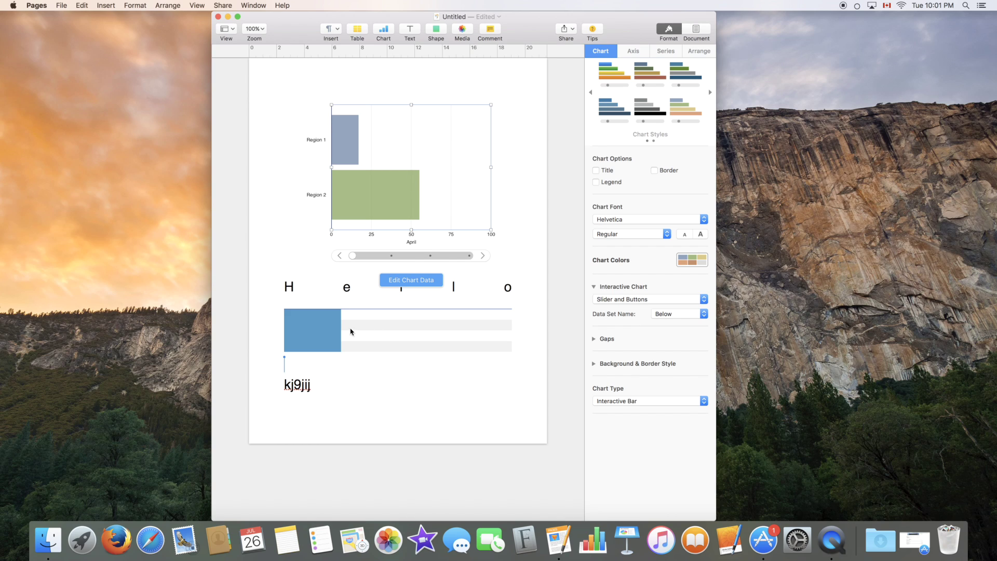
left_click(326, 325)
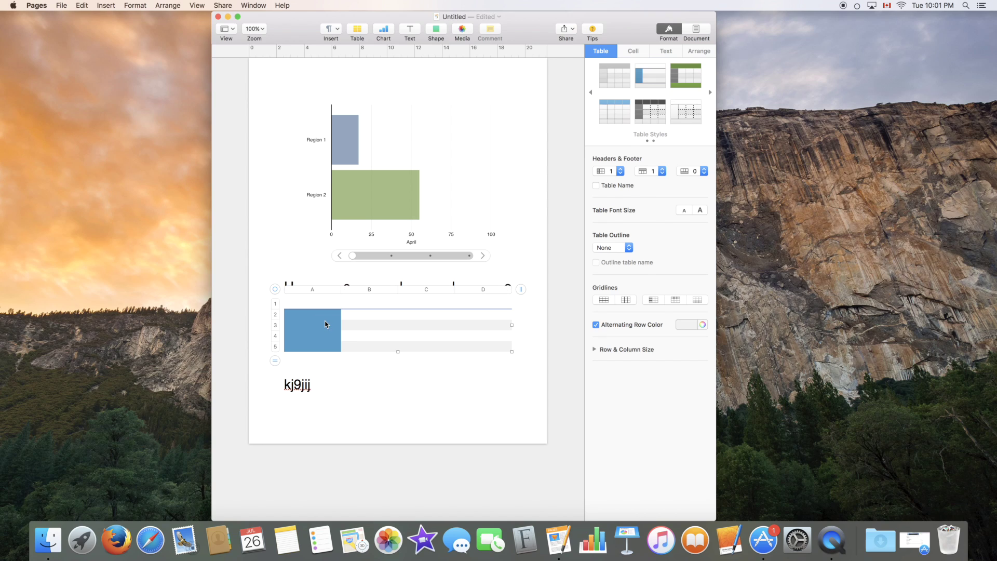
key("BackSpace")
left_click(370, 185)
key("BackSpace")
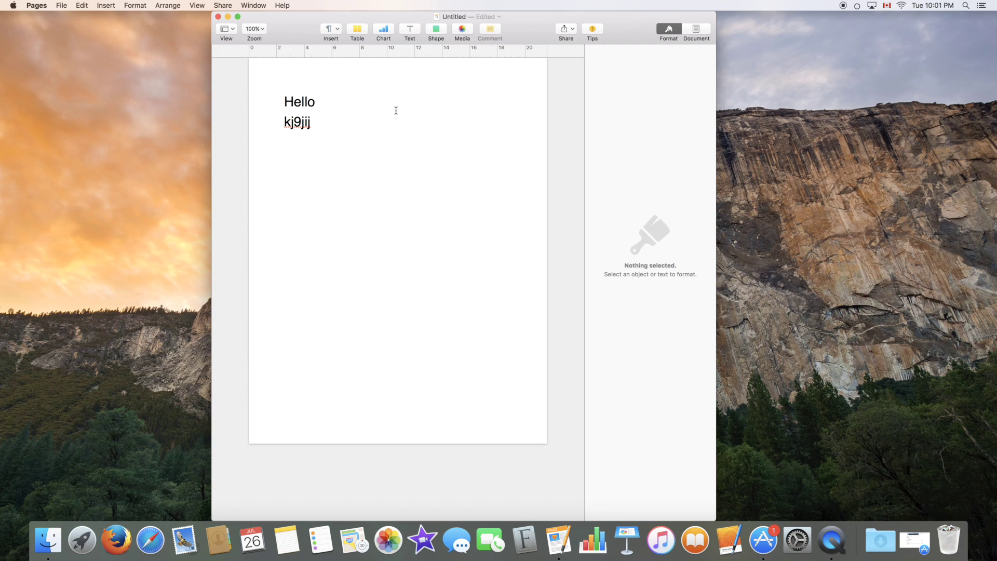
- Draw a closed six-cornered outline with the pen tool below the kj9jij line
left_click(433, 30)
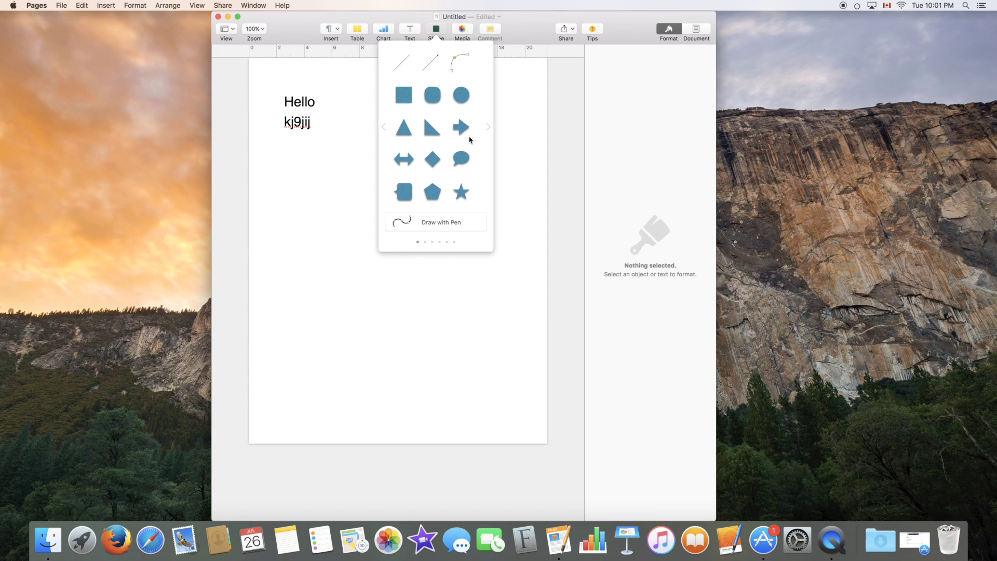
scroll(447, 140, "left", 2)
scroll(425, 142, "left", 2)
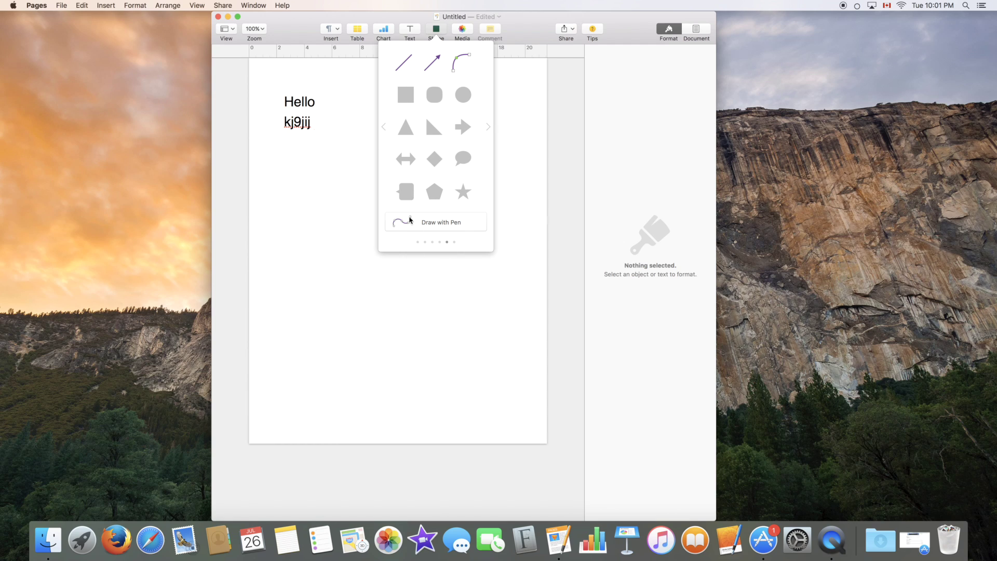
left_click(434, 222)
left_click(335, 227)
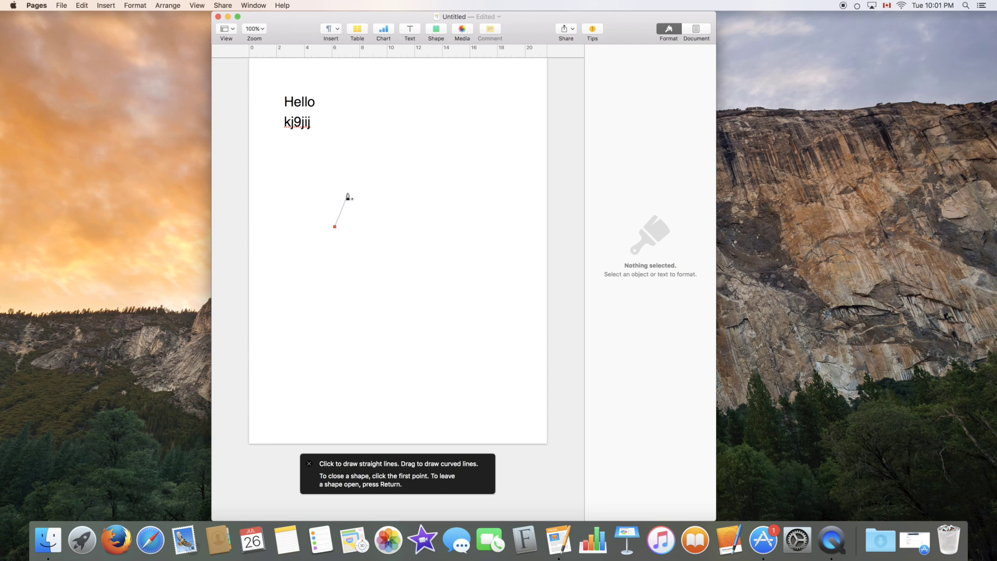
left_click(348, 193)
left_click(396, 191)
left_click(399, 225)
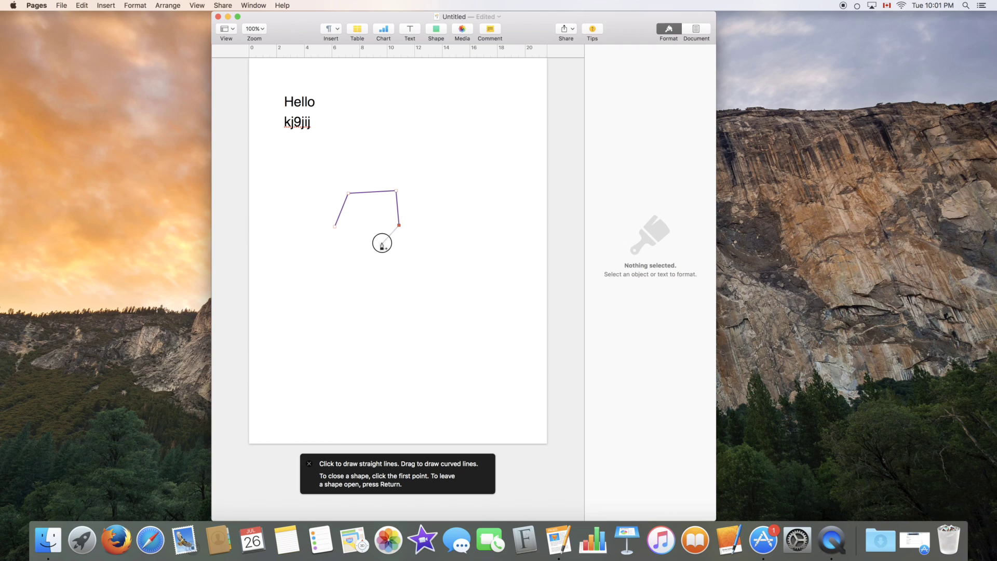
left_click(382, 243)
left_click(346, 242)
left_click(335, 226)
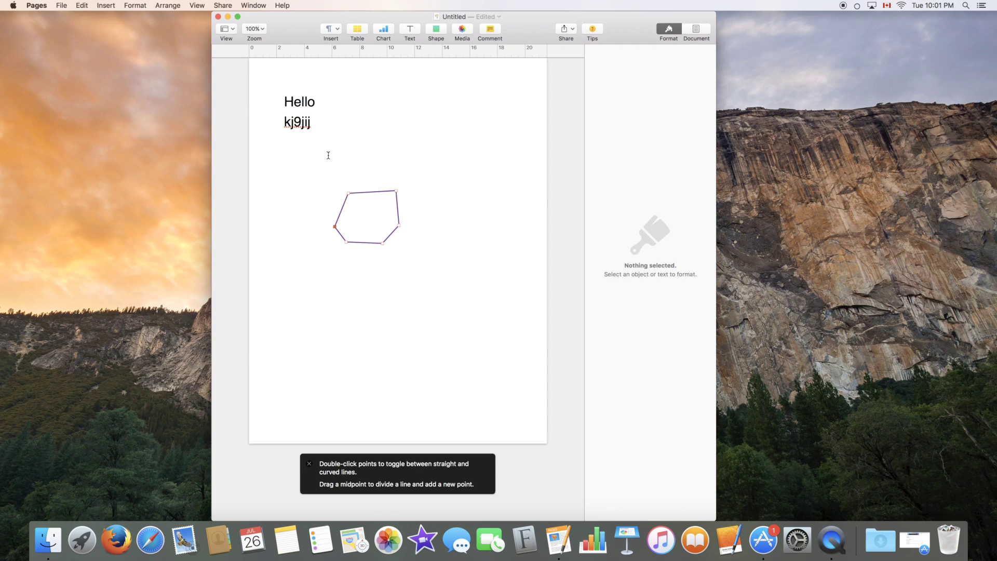
left_click(461, 29)
left_click(461, 28)
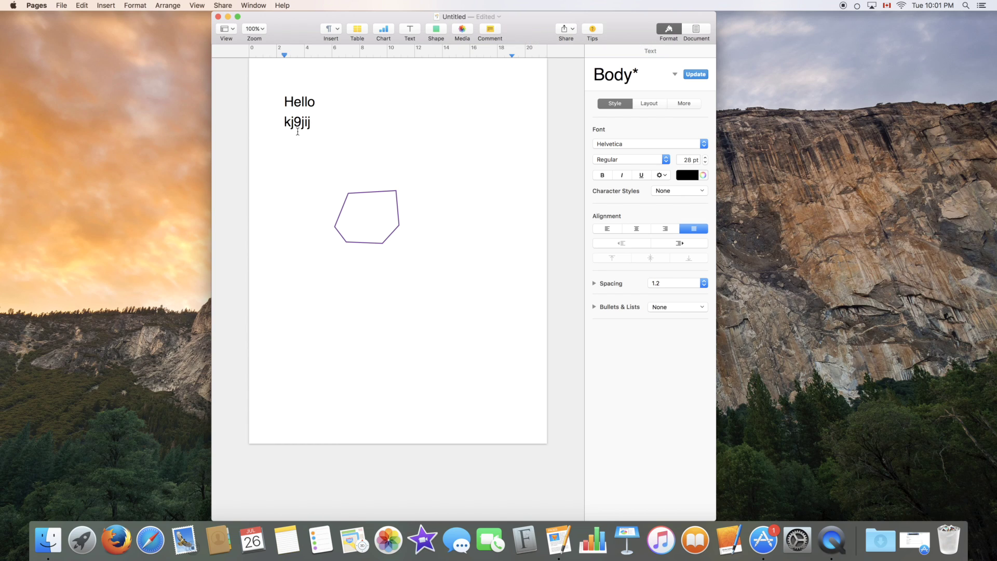
left_click(225, 28)
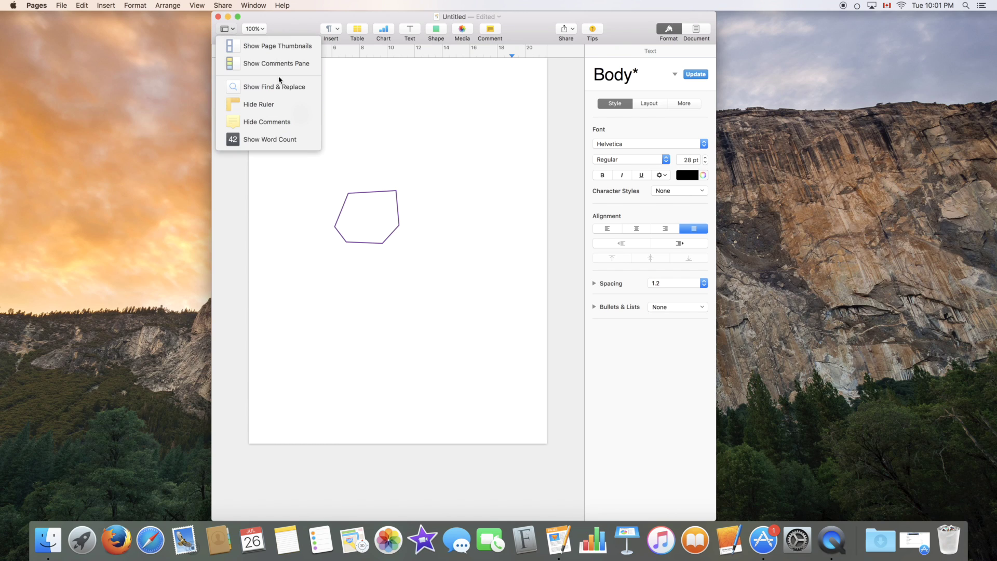
left_click(507, 24)
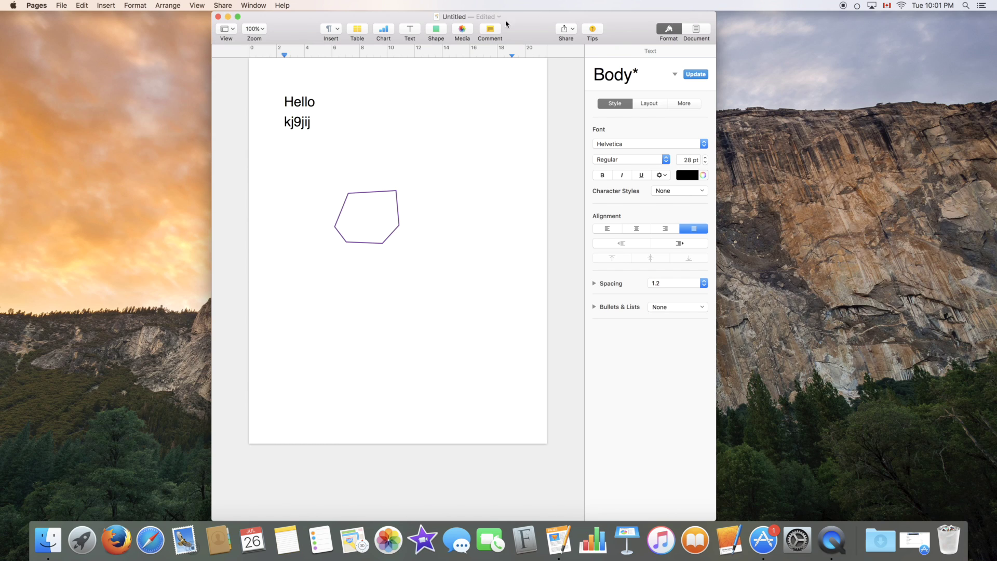
left_click(489, 30)
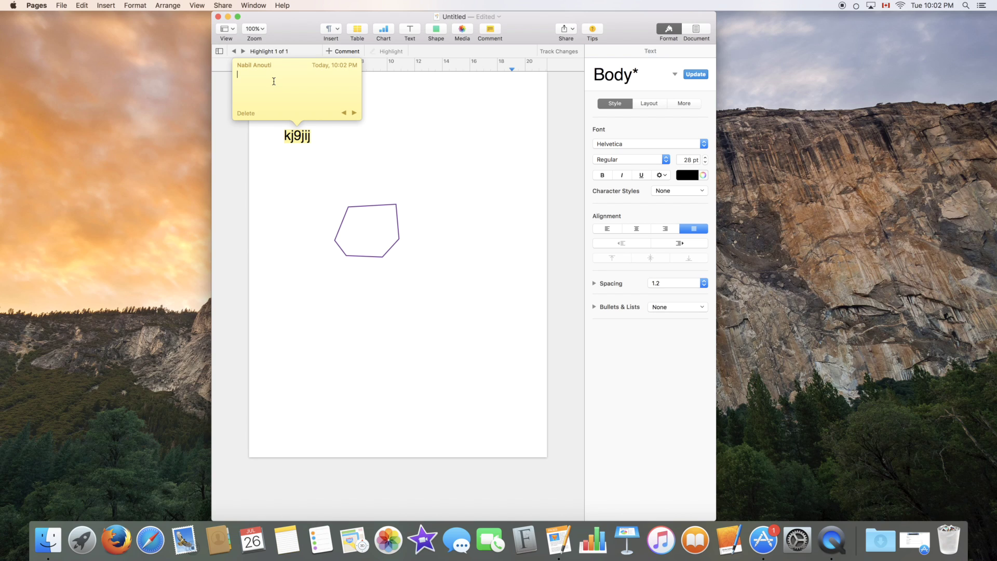
left_click(314, 137)
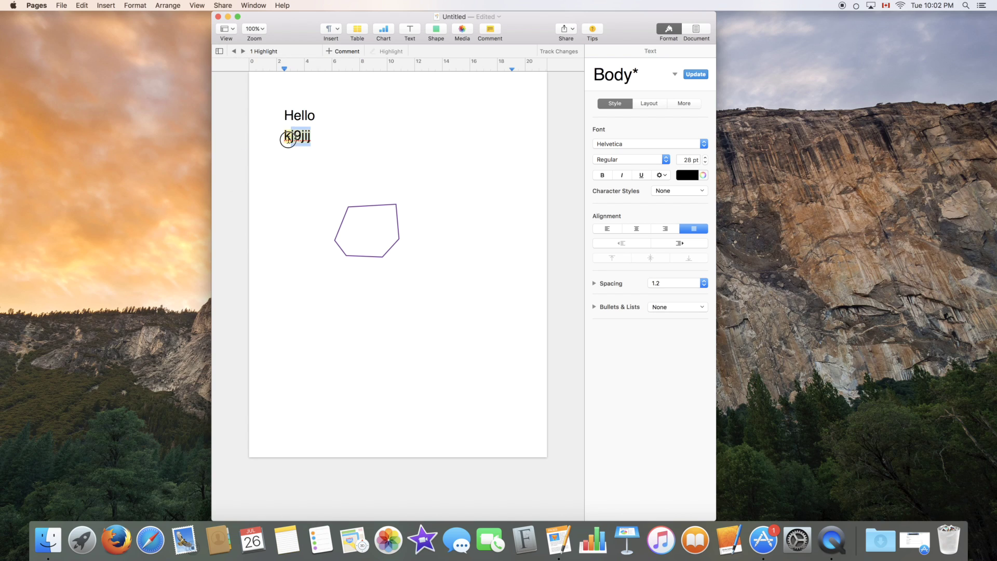
left_click(488, 30)
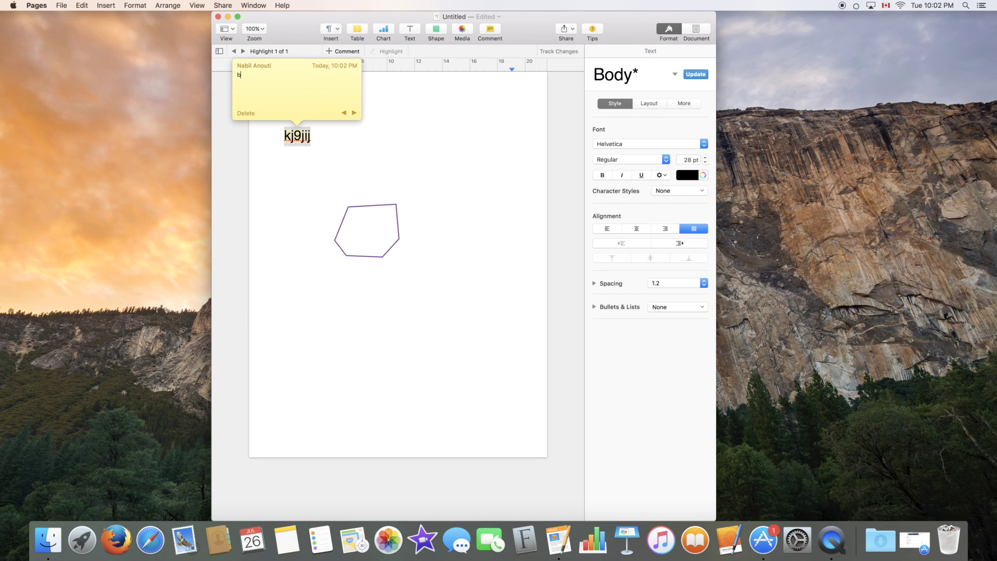
key("BackSpace")
left_click(396, 154)
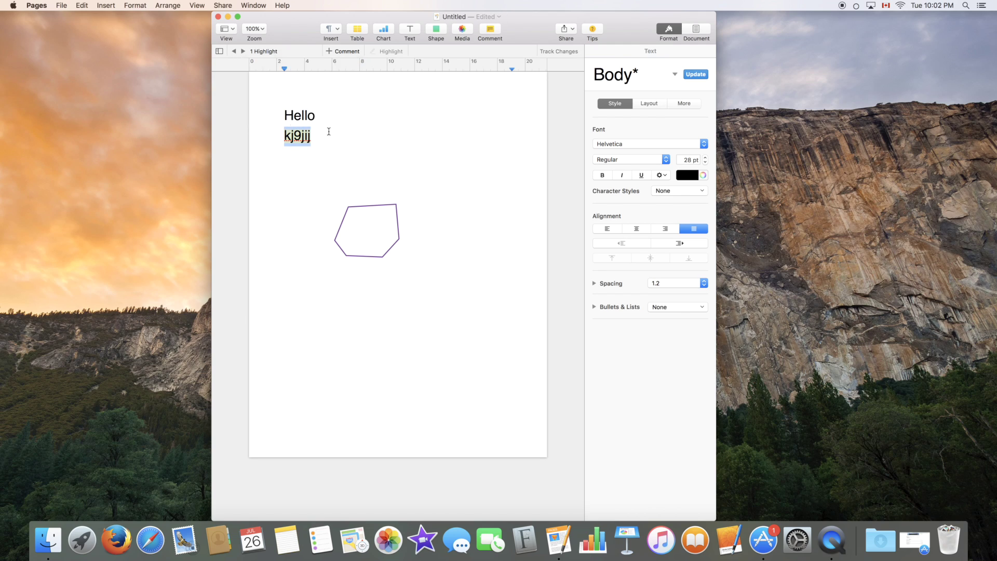
left_click(491, 29)
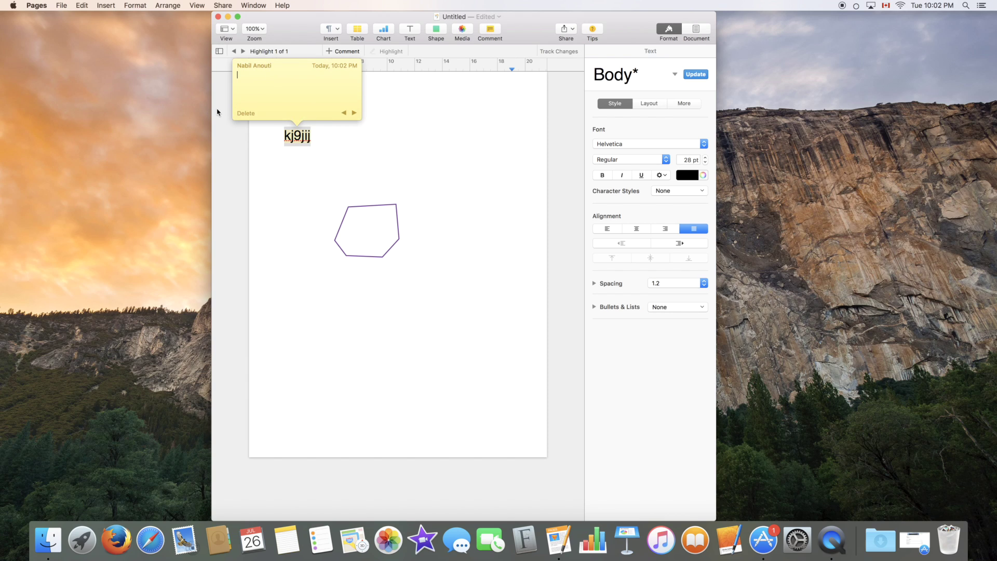
left_click(241, 117)
left_click(403, 110)
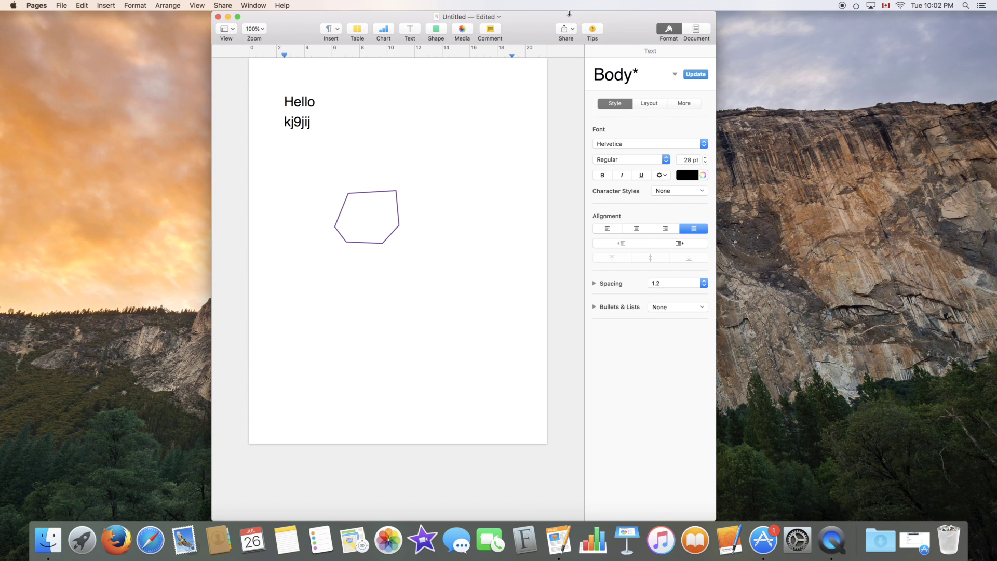
left_click(565, 29)
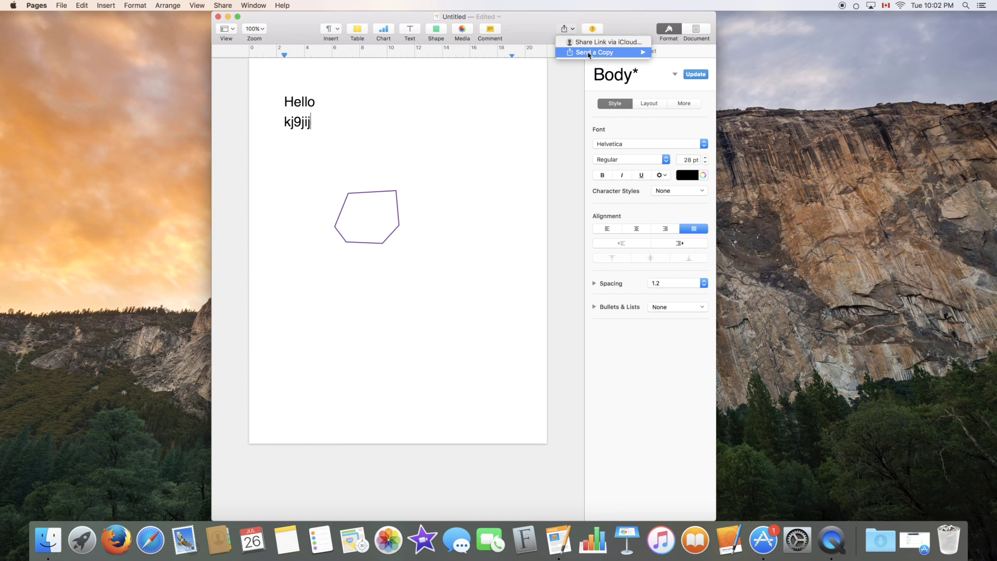
mouse_move(589, 55)
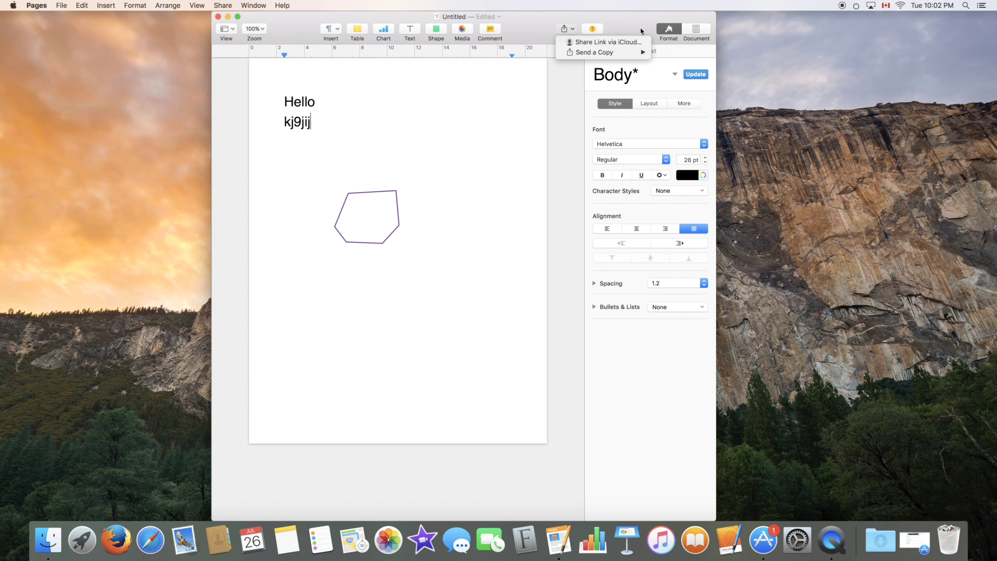
left_click(624, 26)
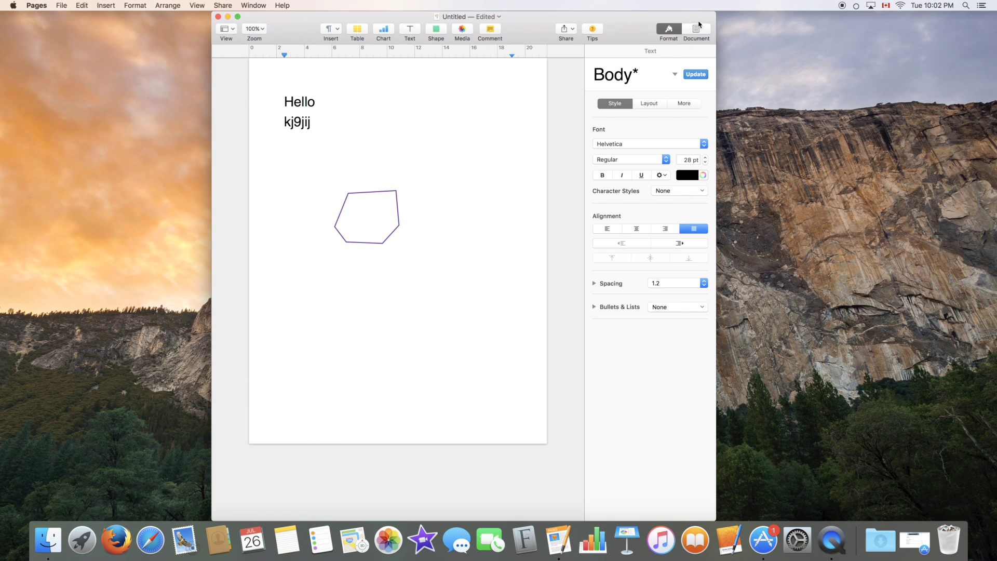
- Toggle the sidebars until the Document settings inspector is showing
left_click(675, 32)
left_click(693, 31)
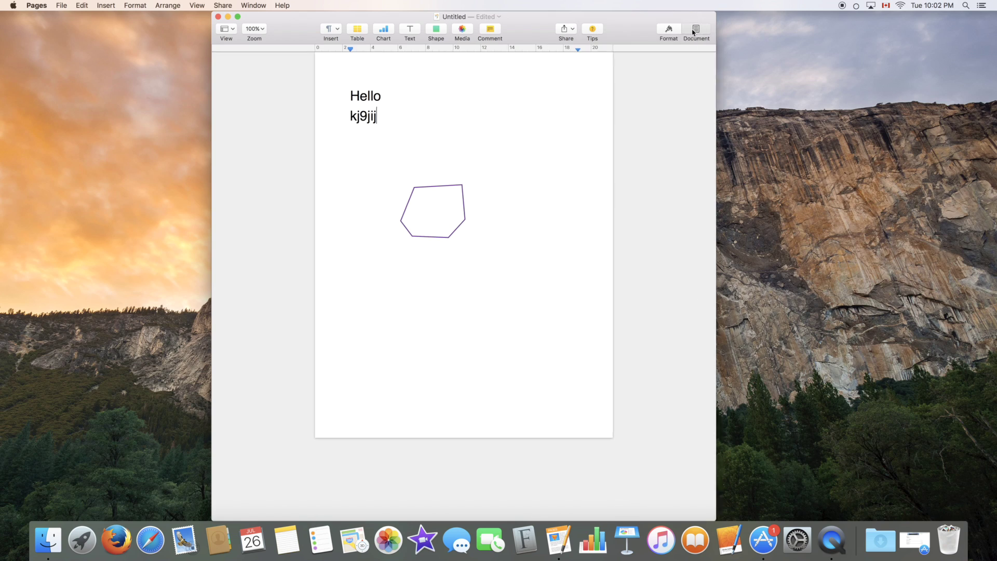
left_click(675, 32)
left_click(668, 31)
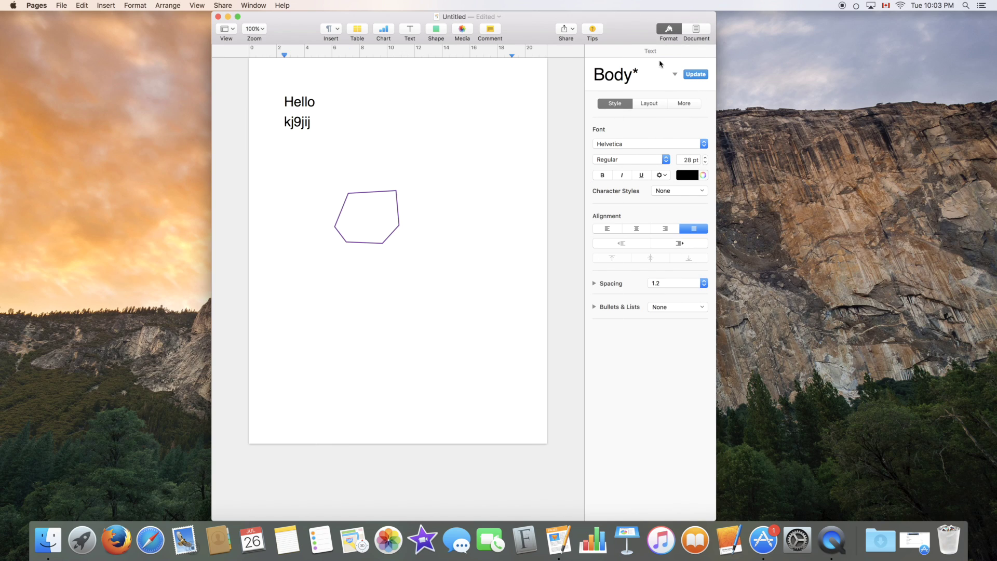
left_click(668, 37)
left_click(668, 33)
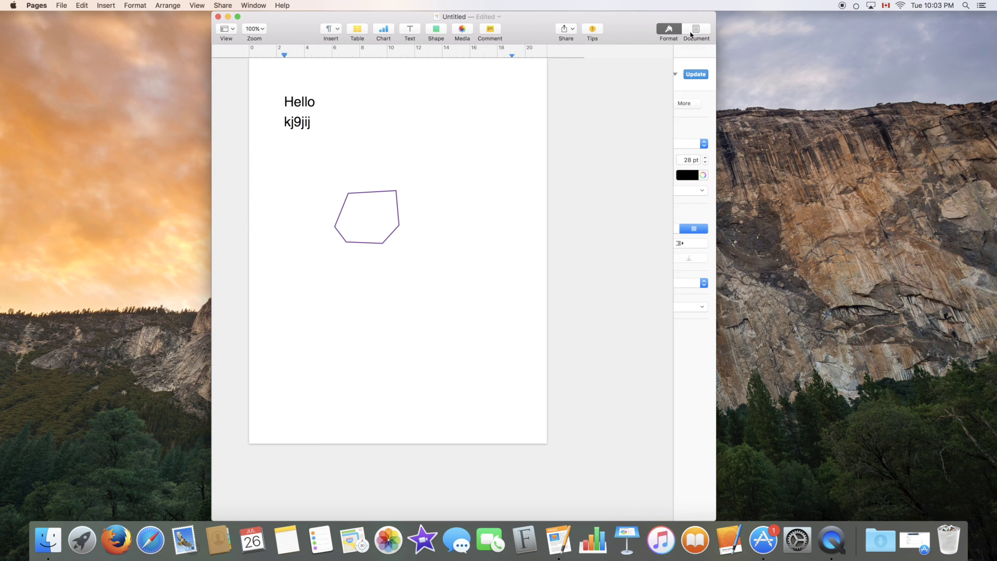
left_click(701, 34)
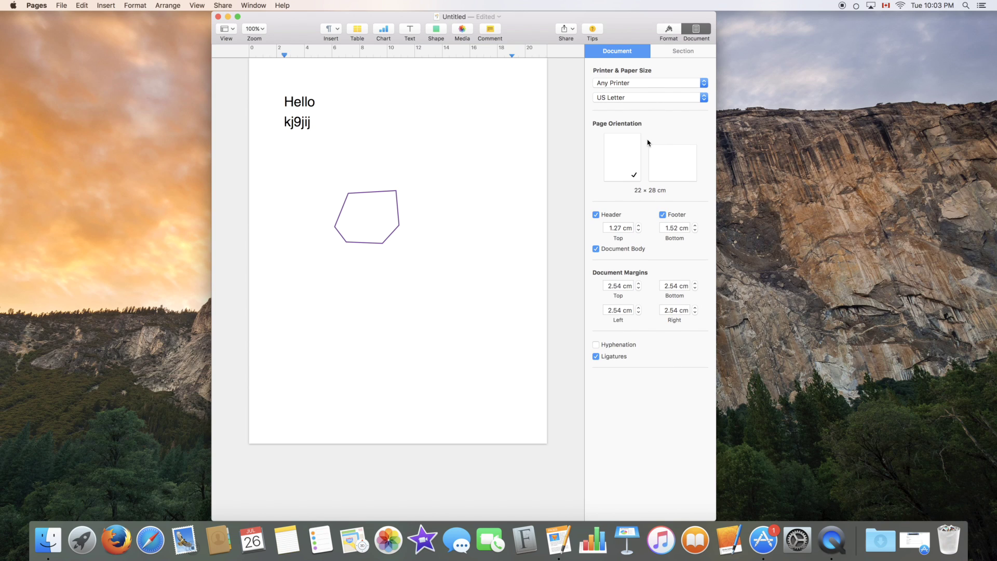
left_click(693, 33)
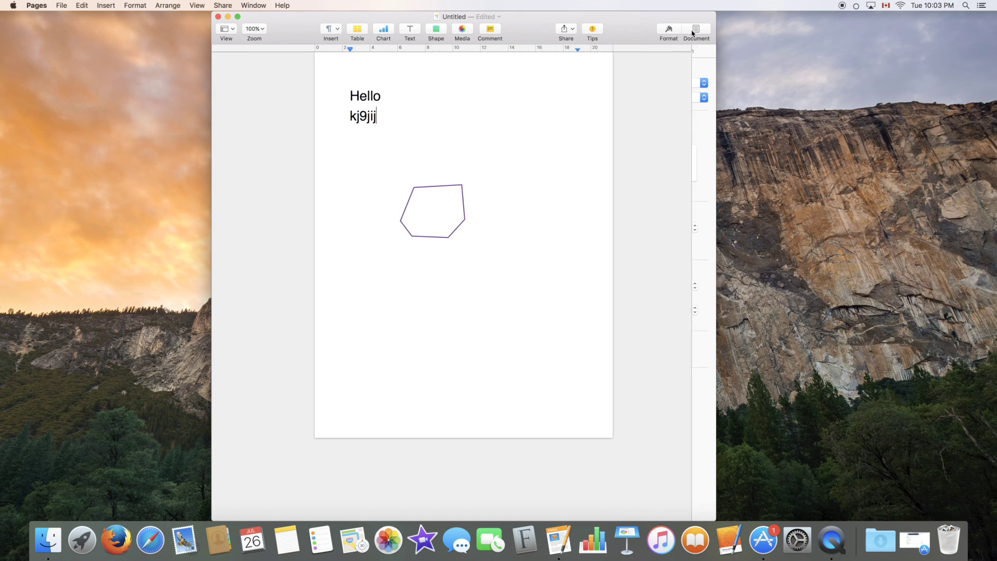
left_click(693, 33)
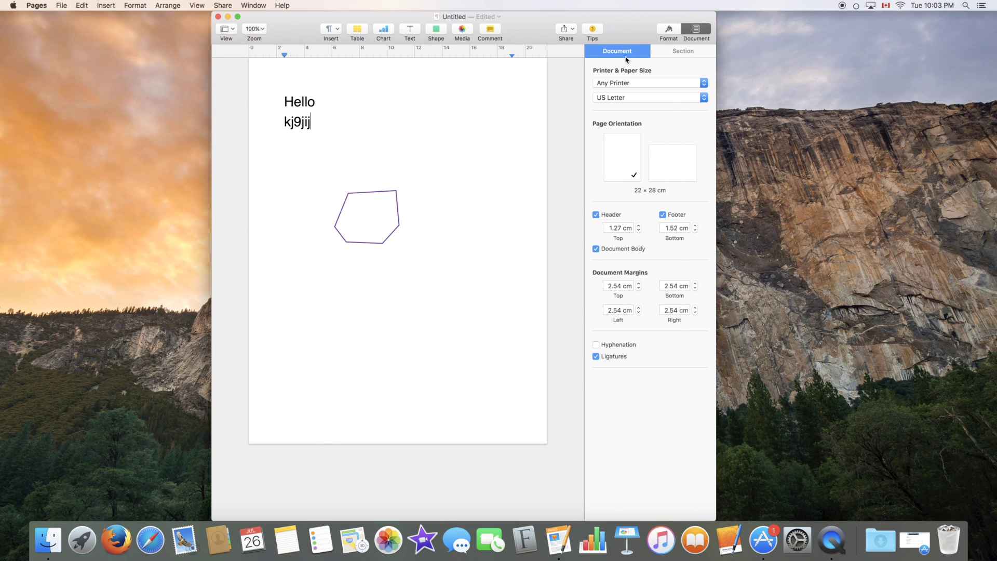
left_click(682, 56)
left_click(628, 52)
- Check the printer and paper-size options, then switch to landscape and back to portrait
left_click(655, 83)
left_click(627, 72)
left_click(629, 98)
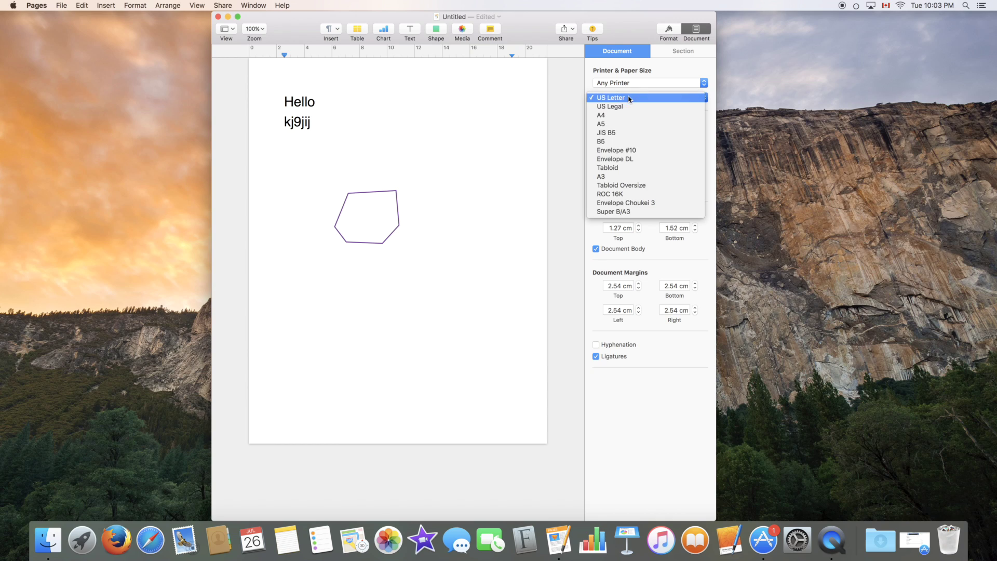
left_click(652, 239)
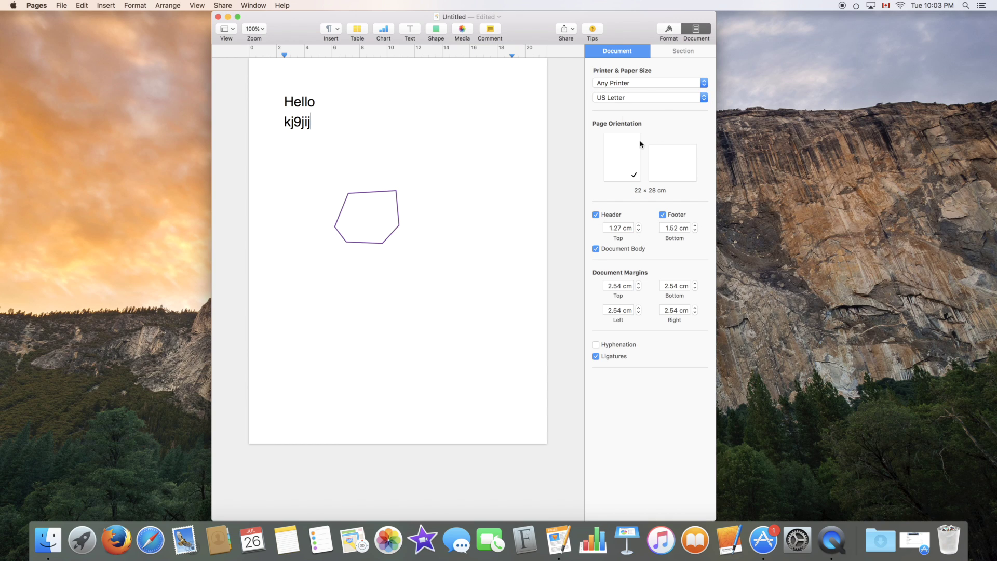
left_click(674, 177)
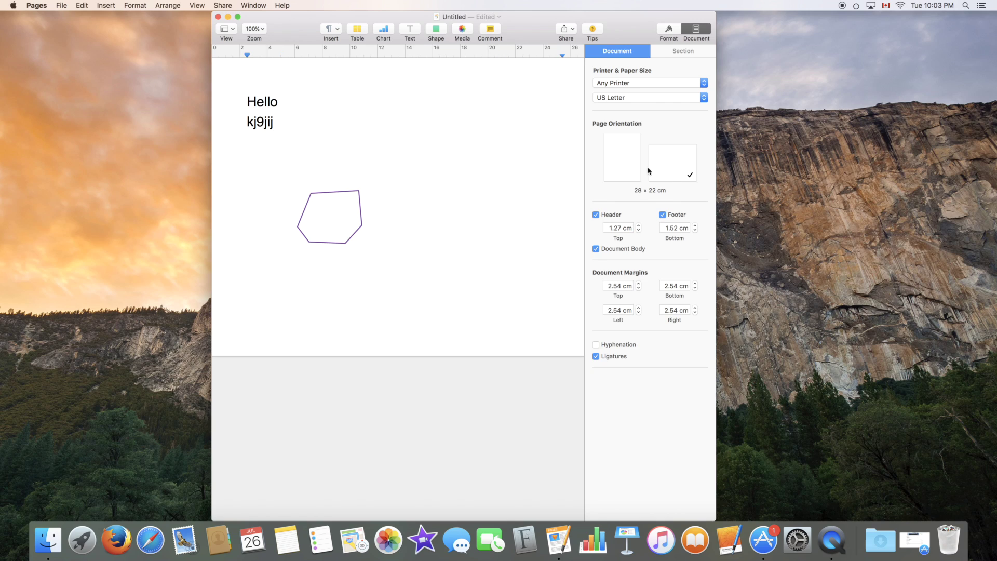
left_click(631, 168)
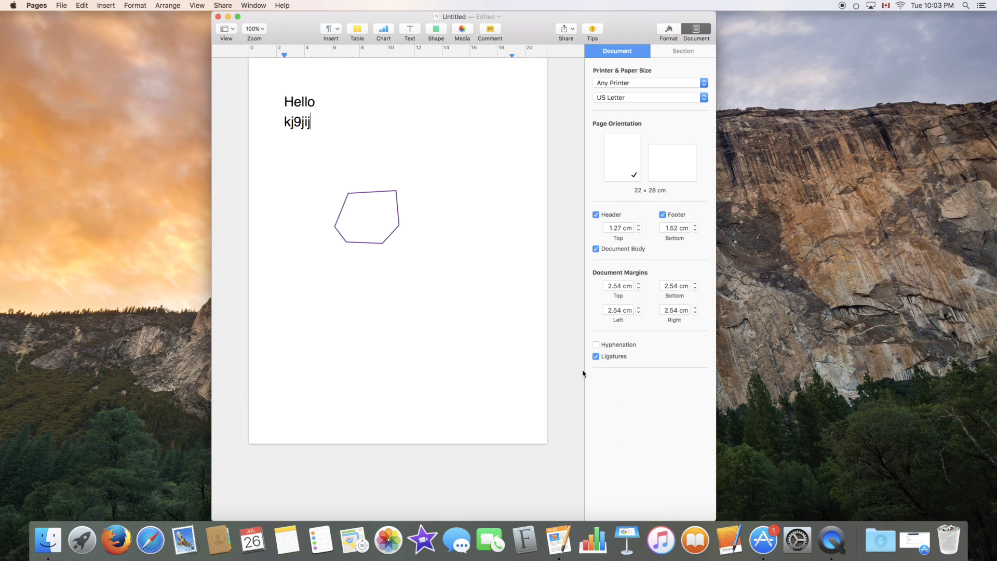
- Add '1 of 1' page numbering from the Section settings, then close the document settings
left_click(662, 52)
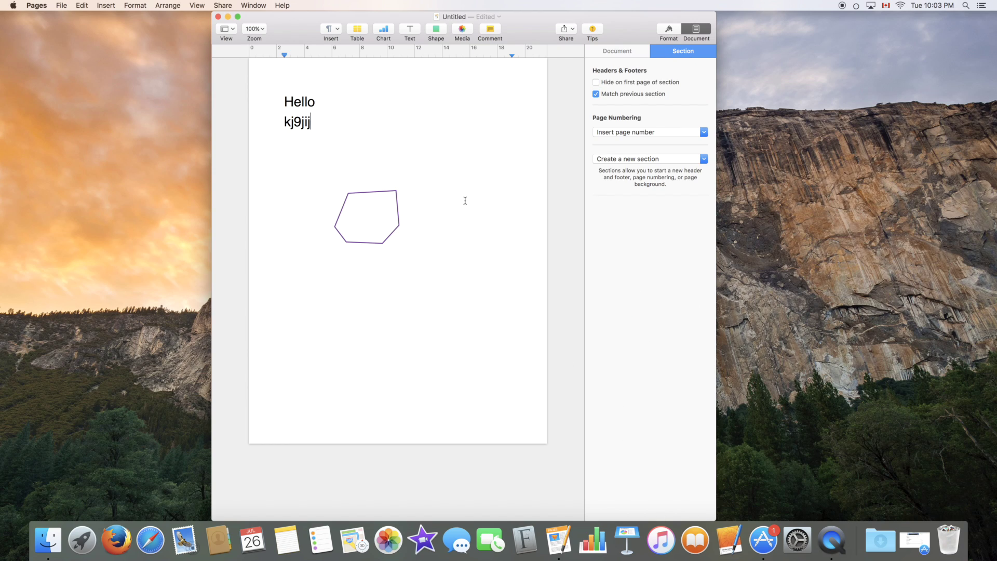
left_click(611, 133)
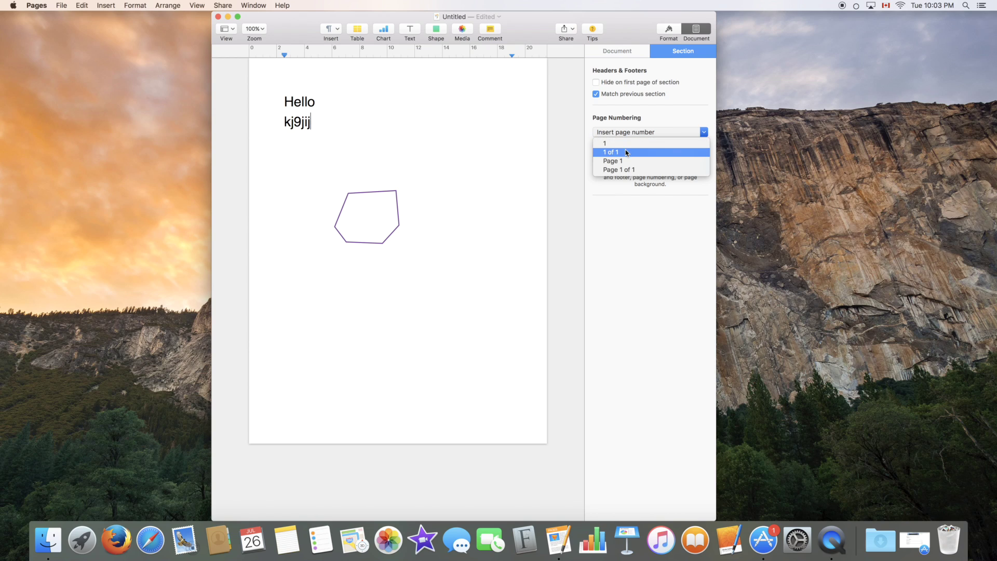
left_click(623, 152)
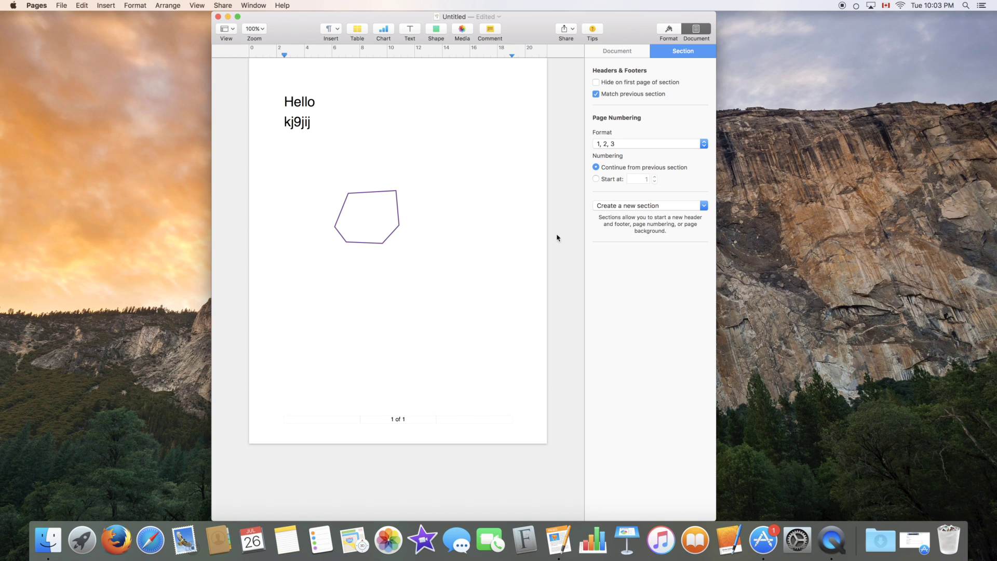
left_click(329, 35)
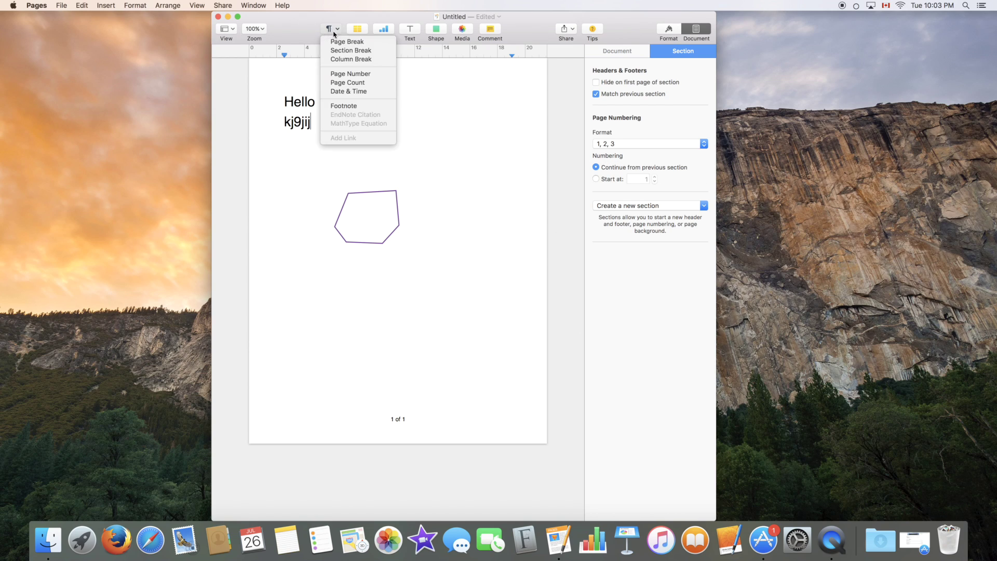
left_click(642, 106)
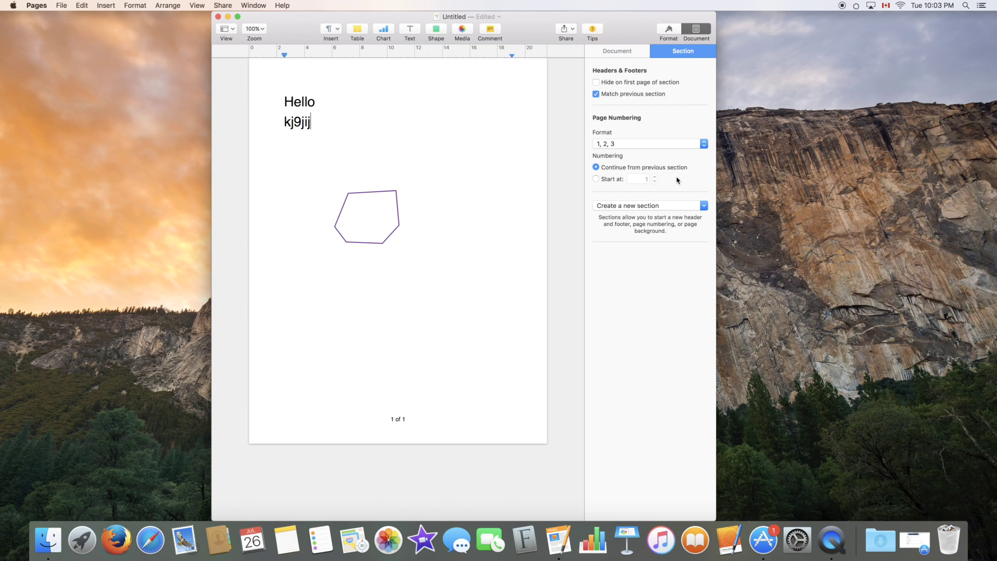
left_click(664, 209)
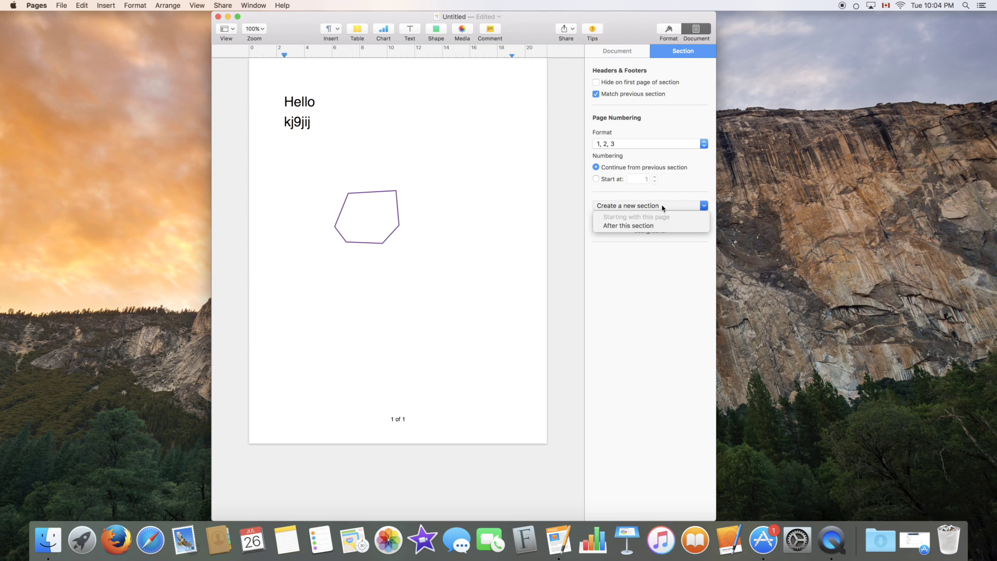
left_click(663, 208)
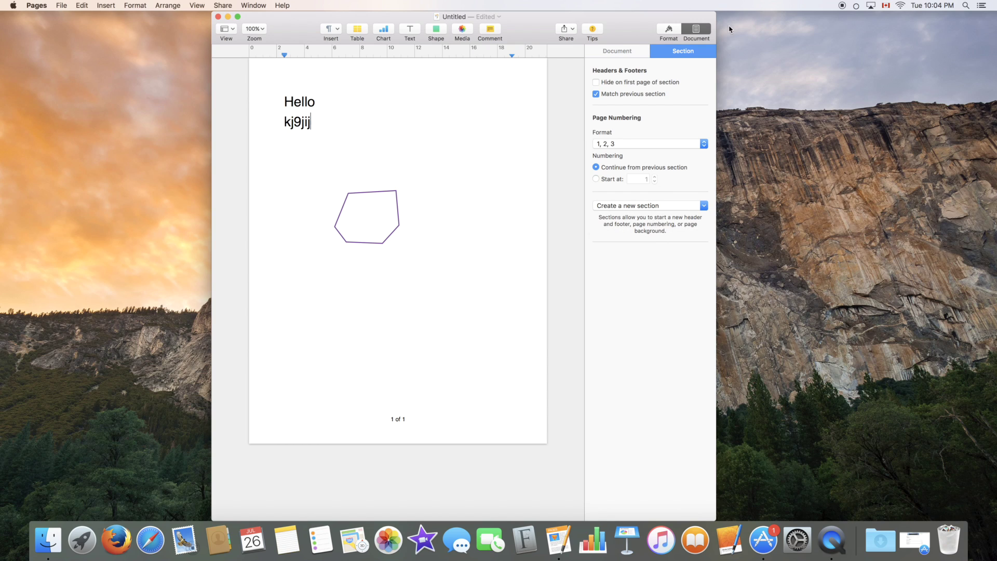
left_click(708, 33)
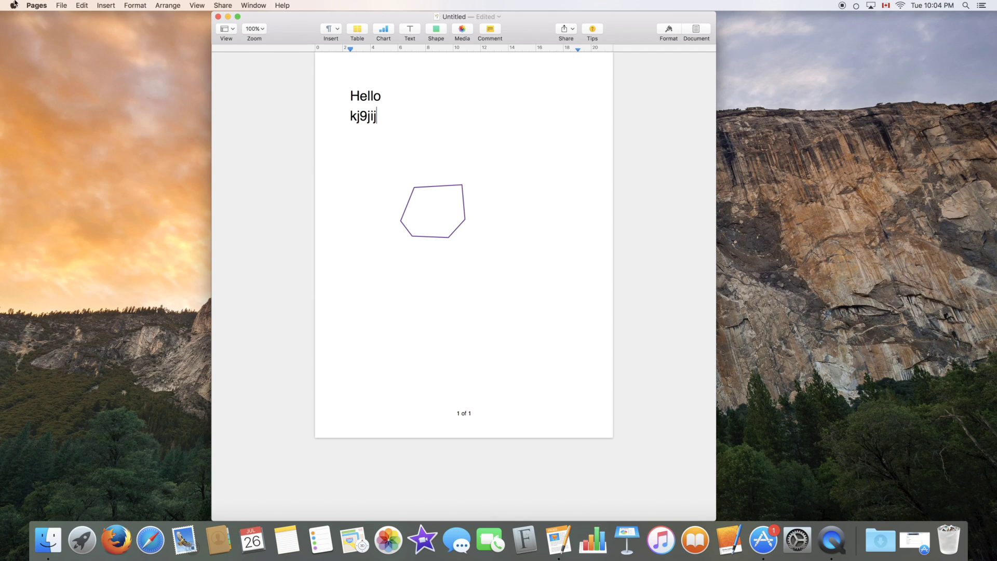
- Show the About Pages window, nudge it slightly left, then close it
left_click(36, 6)
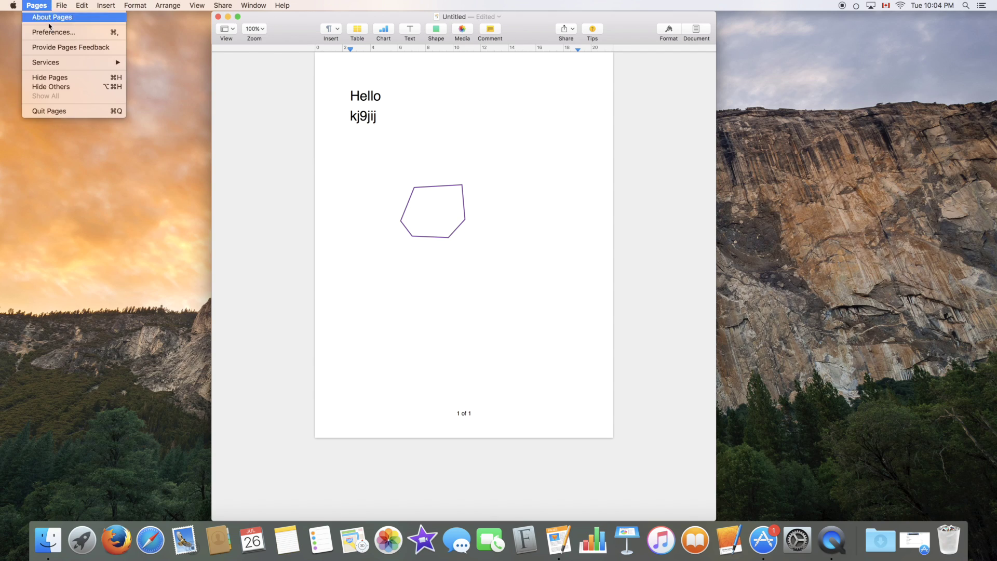
left_click(57, 17)
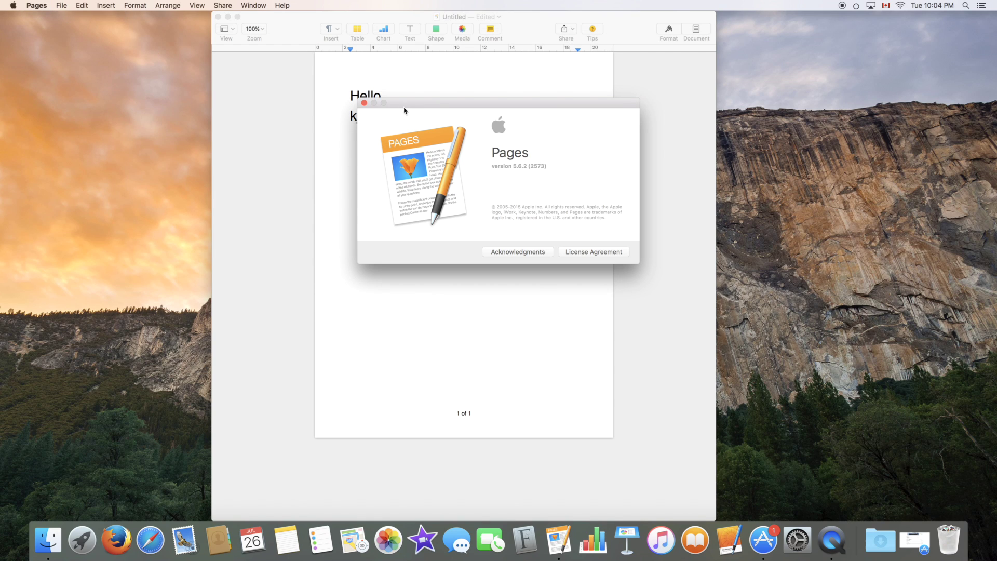
left_click_drag(404, 108, 382, 111)
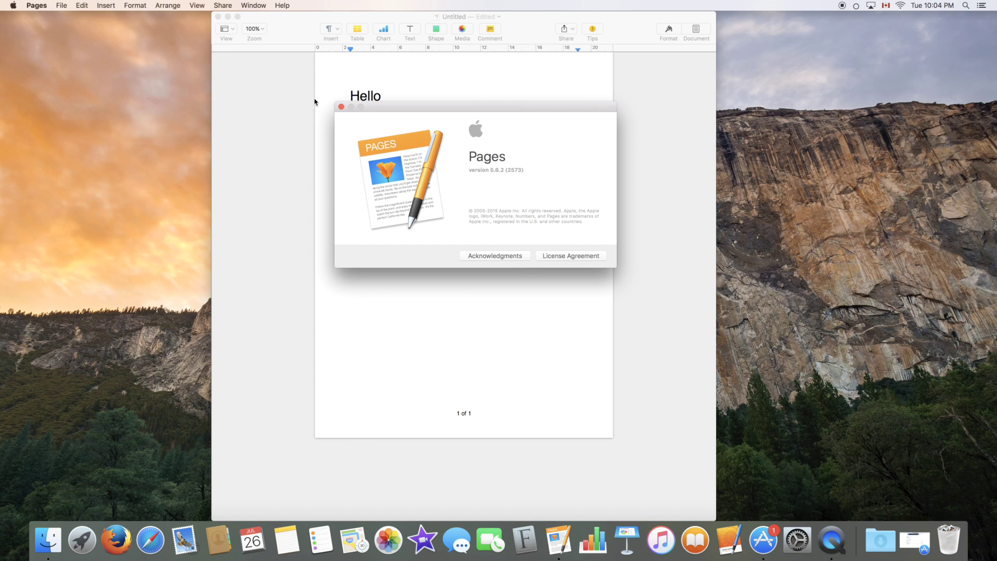
left_click(341, 106)
- Open Pages Preferences from the Pages menu and move the window up and left
left_click(63, 5)
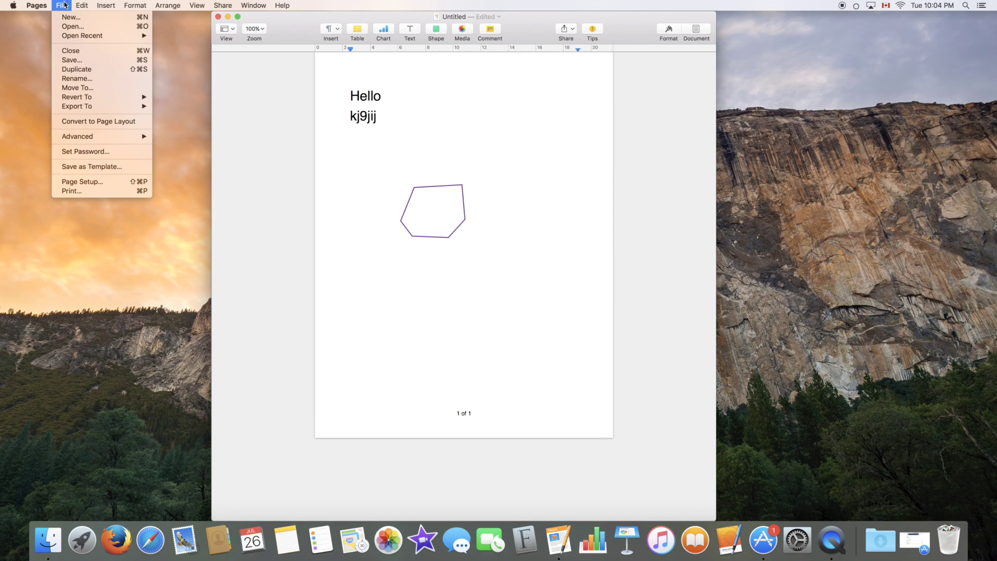
mouse_move(37, 5)
left_click(50, 34)
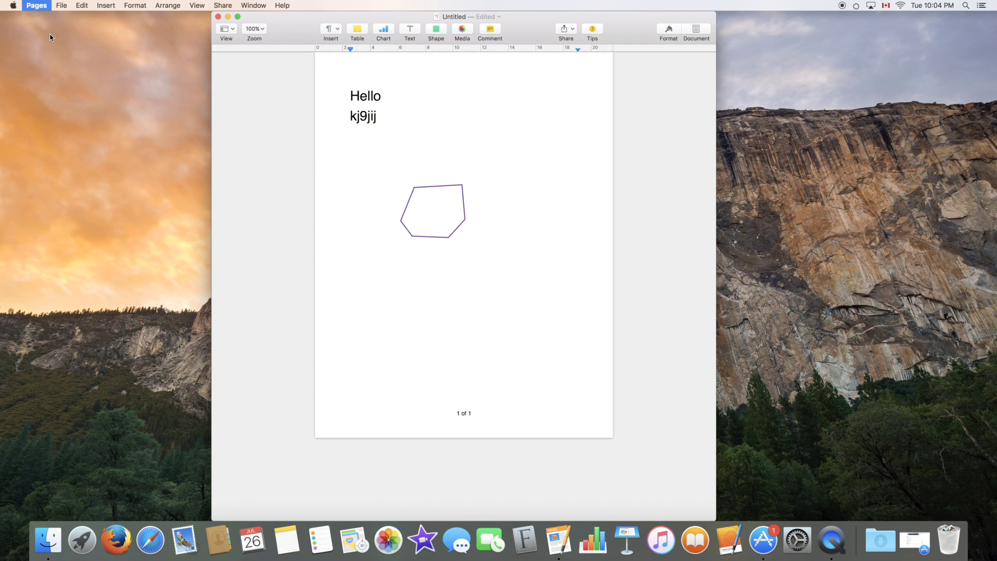
left_click_drag(445, 173, 429, 116)
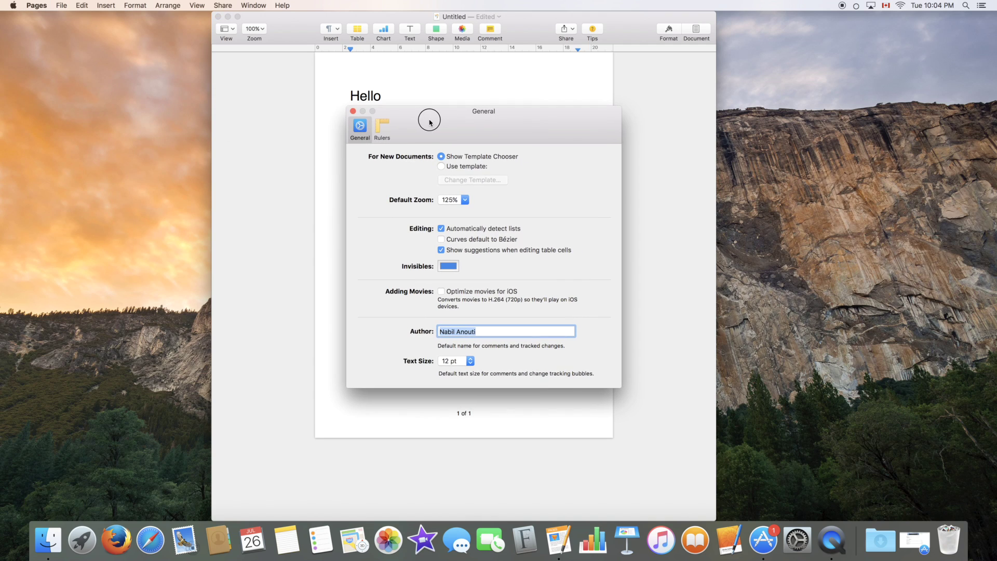
- Switch between the Rulers and General panes twice, ending on General, then close Preferences
left_click(382, 131)
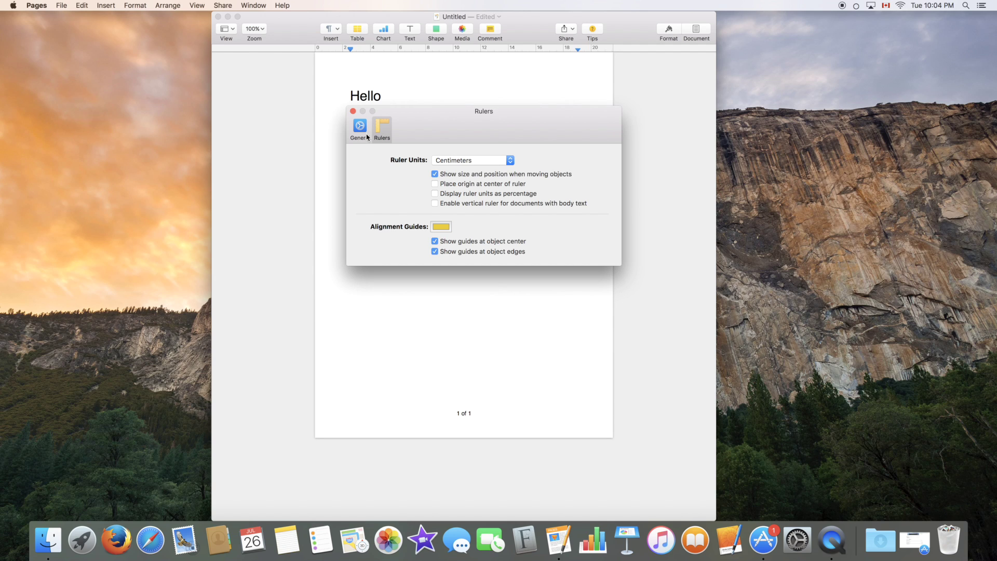
left_click(361, 134)
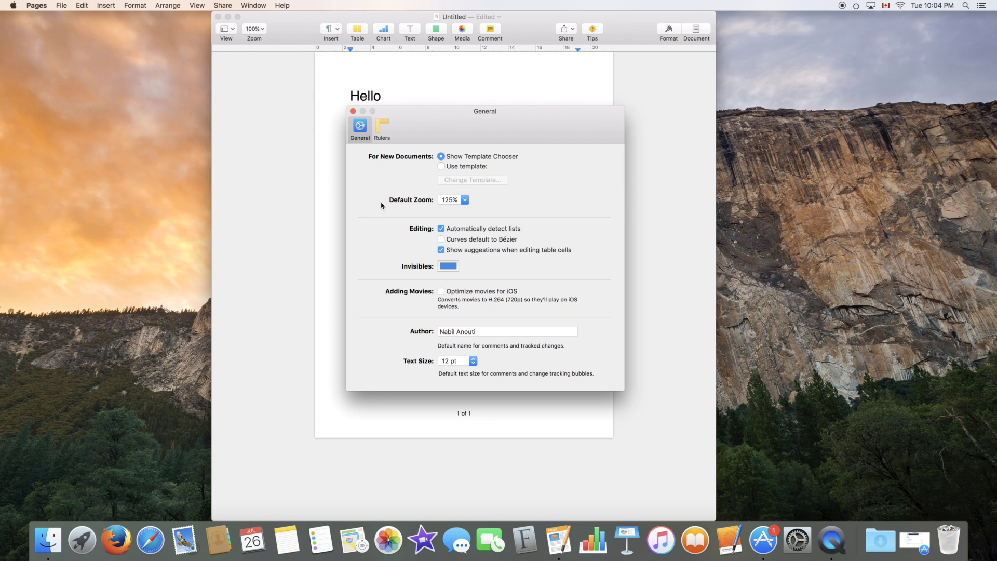
left_click(379, 127)
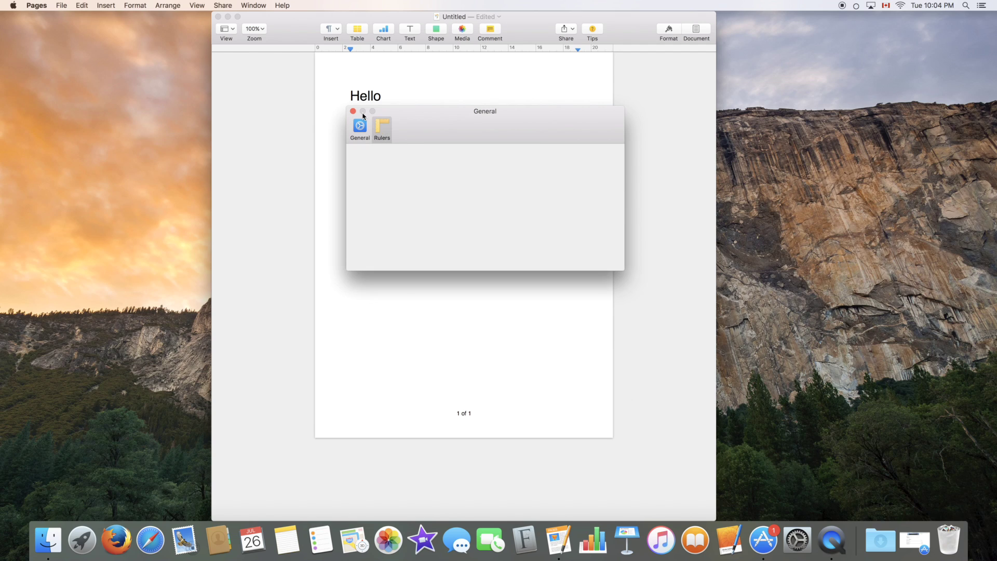
left_click(356, 127)
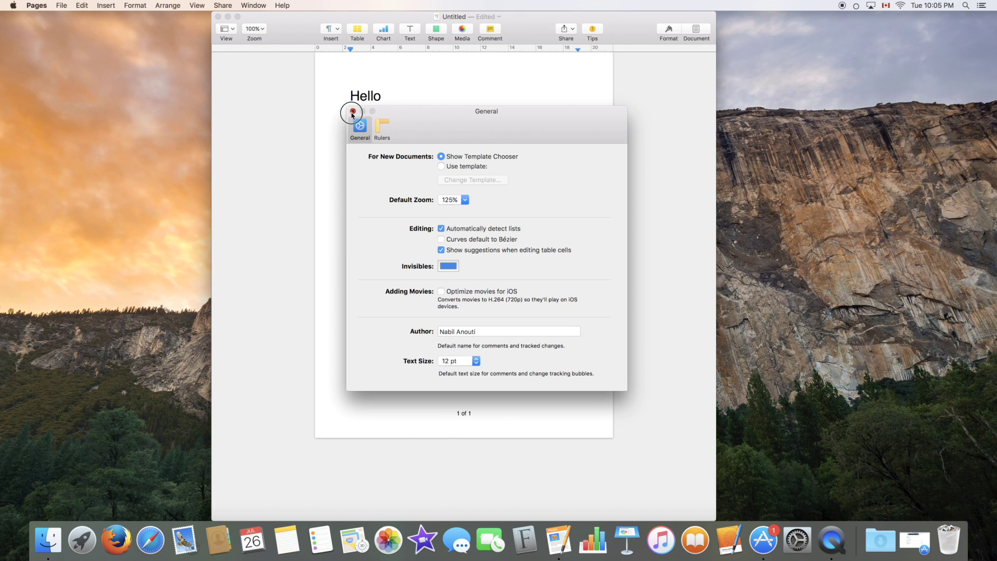
left_click(352, 111)
- Browse the File and Pages menus, including the Services submenu
left_click(70, 7)
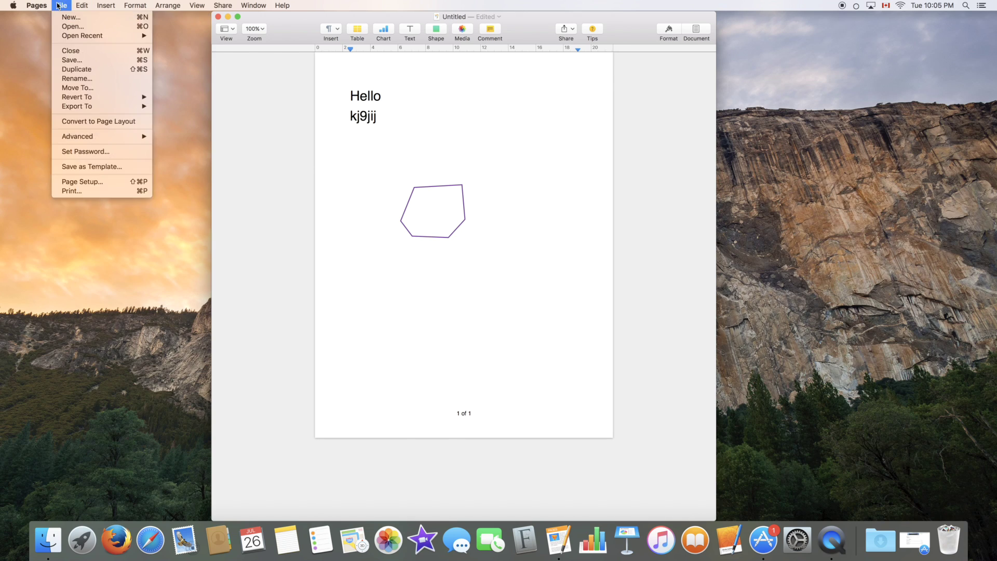
mouse_move(39, 5)
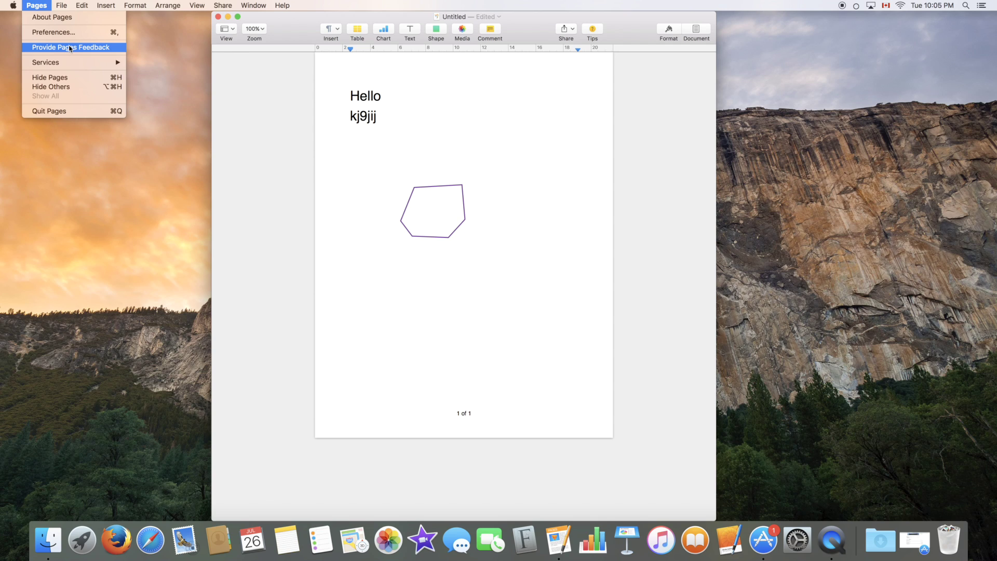
mouse_move(64, 63)
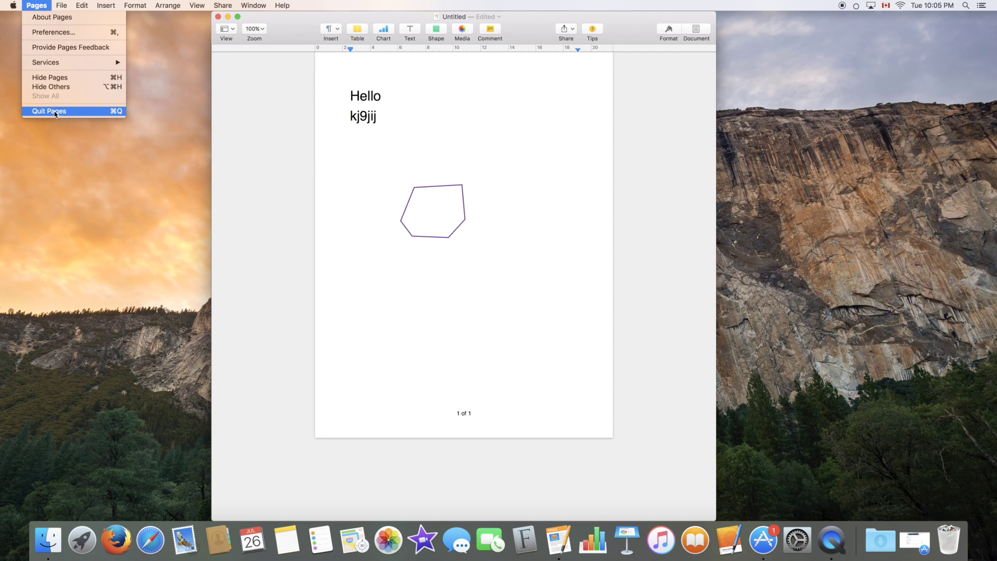
mouse_move(63, 4)
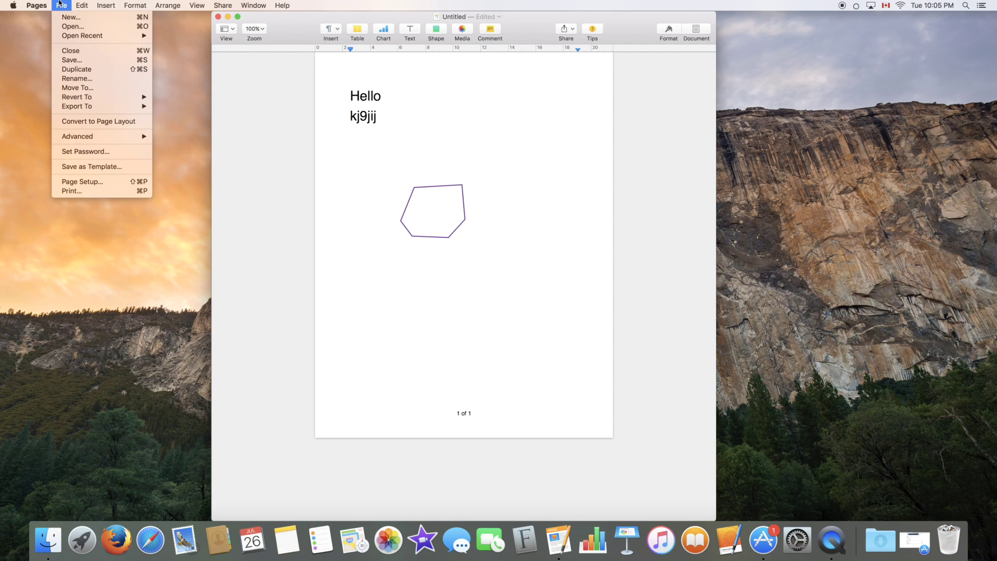
left_click(66, 29)
left_click(606, 291)
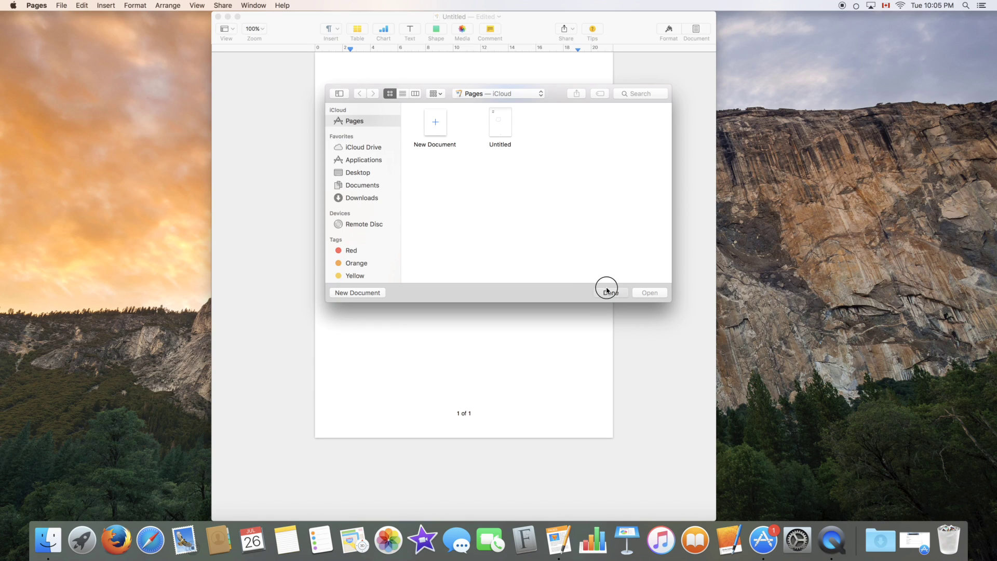
left_click(83, 5)
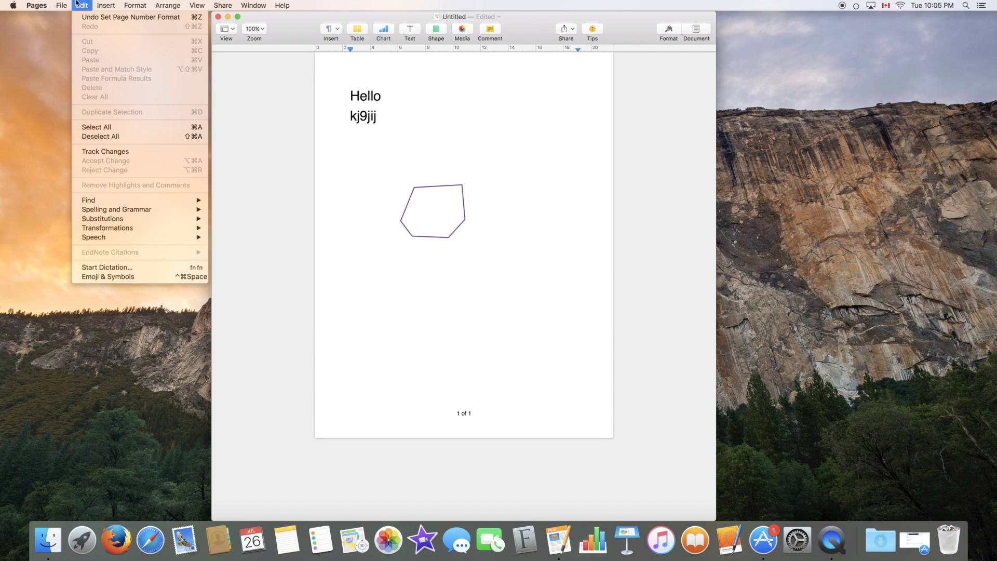
mouse_move(61, 6)
mouse_move(83, 41)
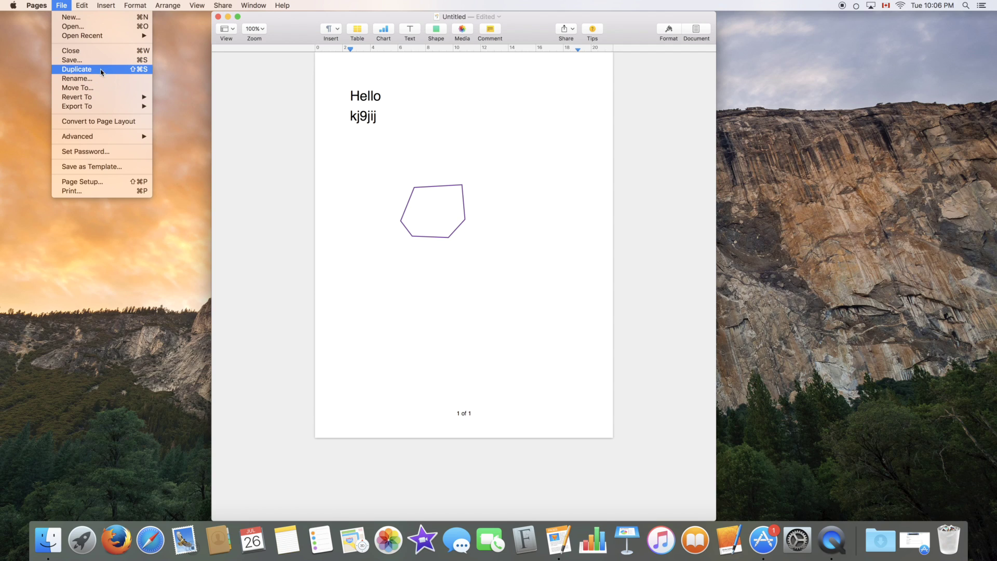
- Look through the File menu's Advanced and Open Recent submenus, then move to Edit
mouse_move(98, 98)
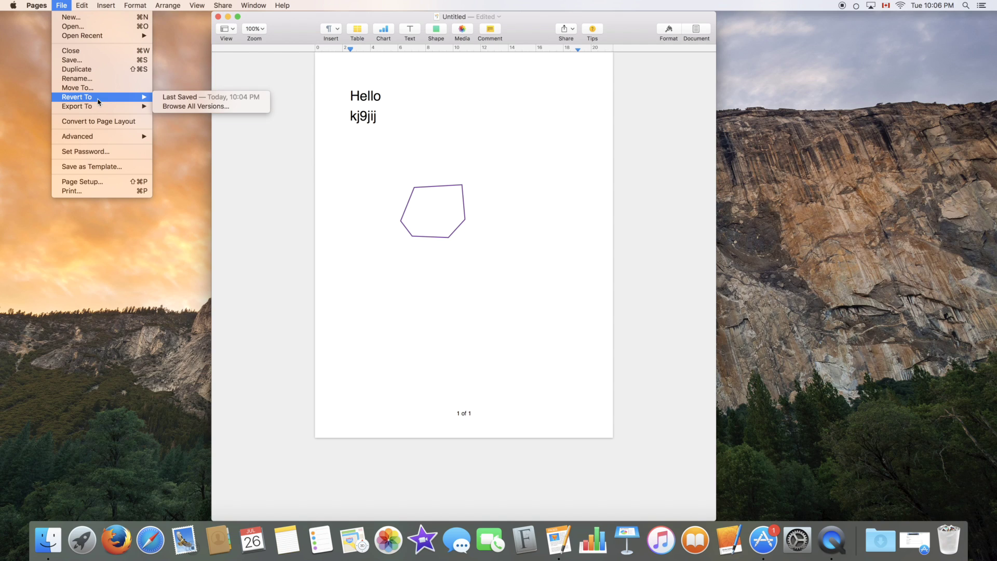
mouse_move(140, 99)
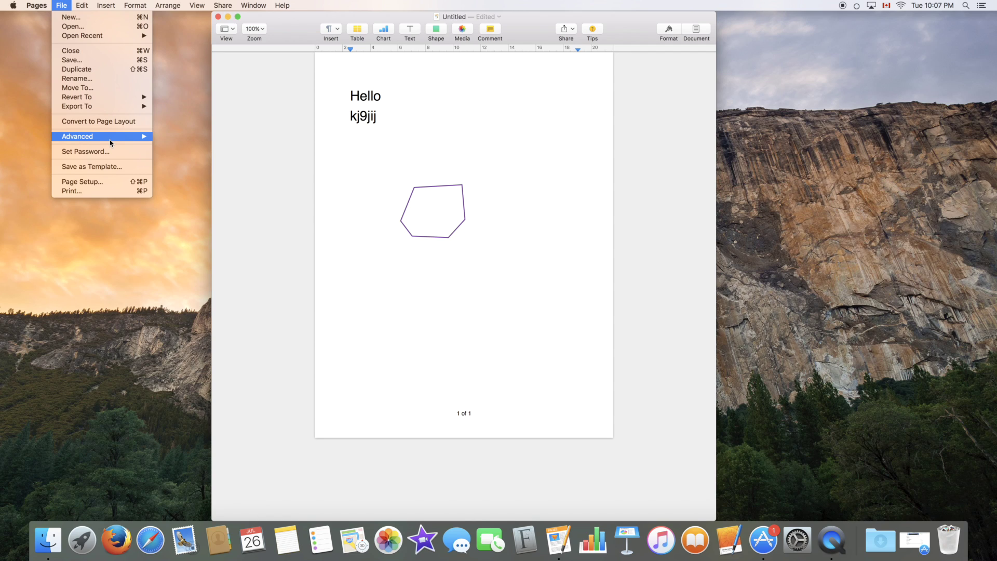
mouse_move(110, 142)
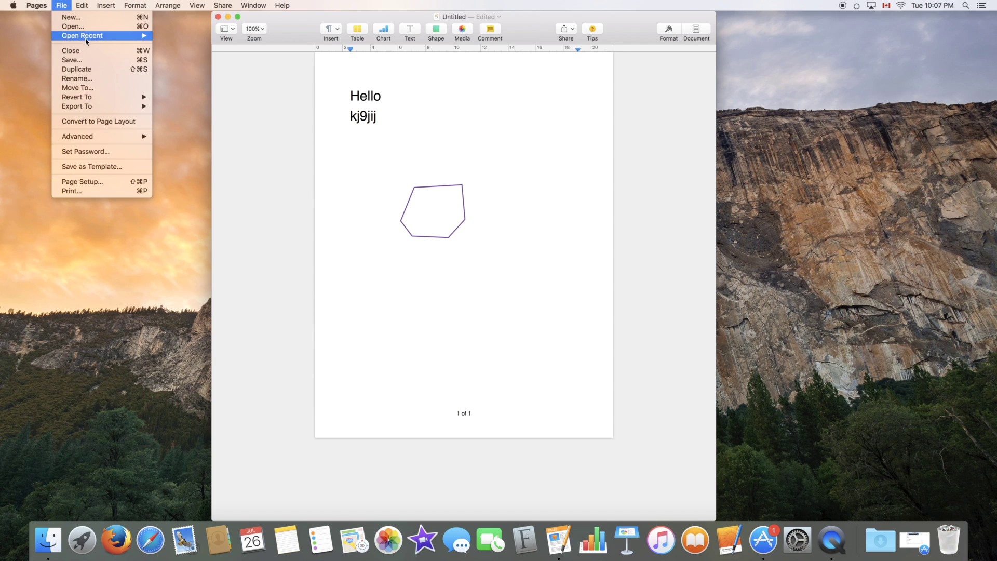
mouse_move(80, 11)
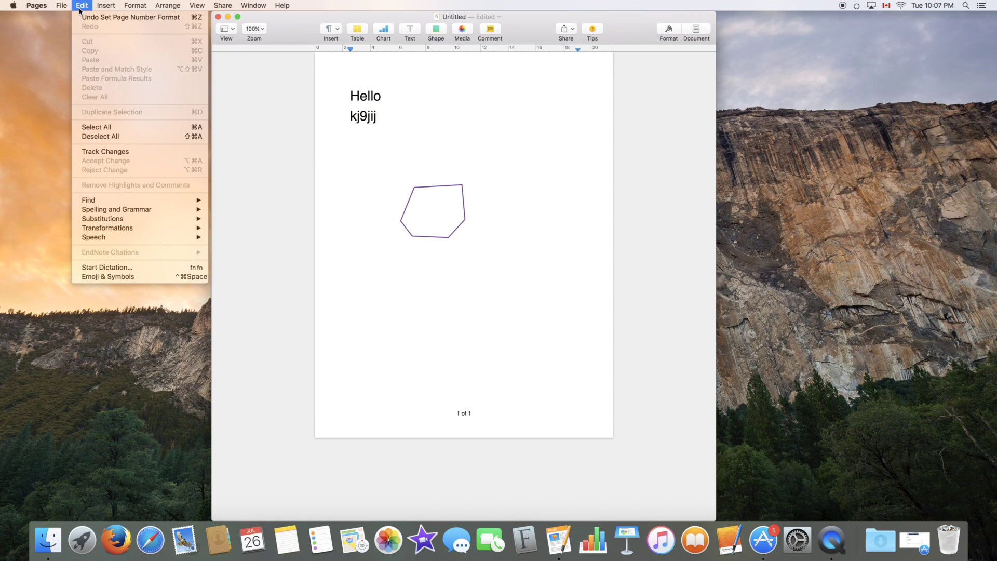
- Select the word 'Hello' and browse down the Edit menu
left_click_drag(381, 95, 348, 95)
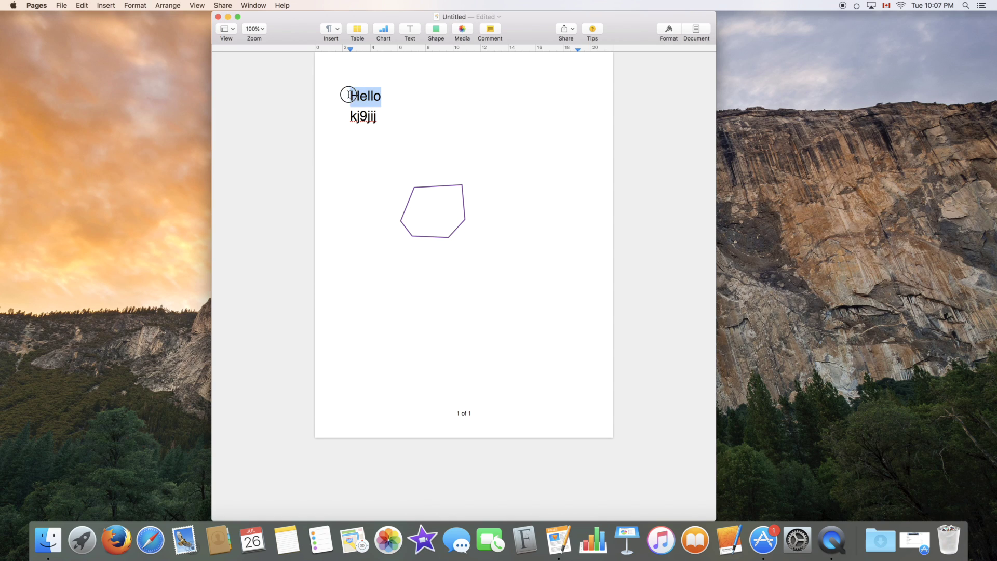
left_click(77, 5)
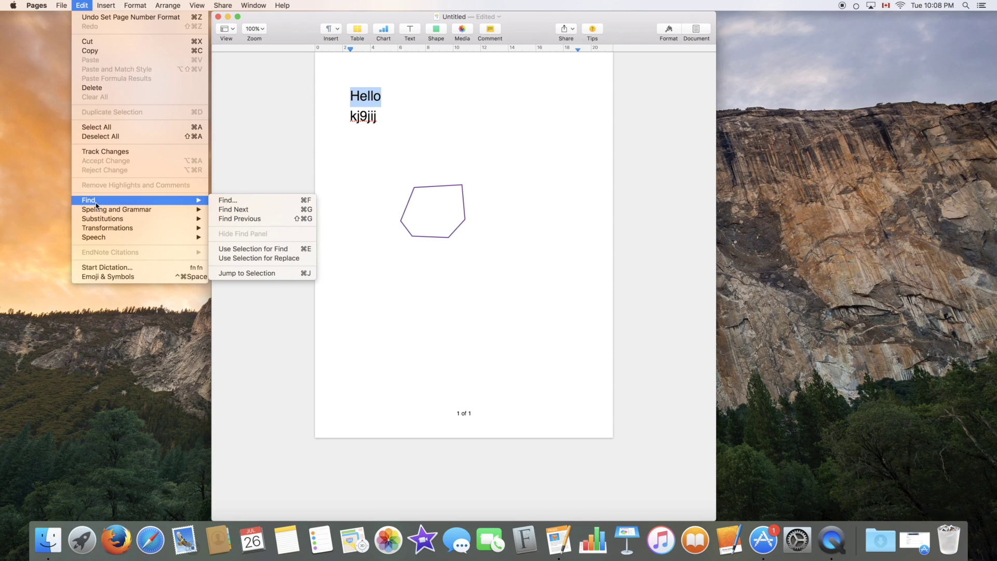
mouse_move(100, 211)
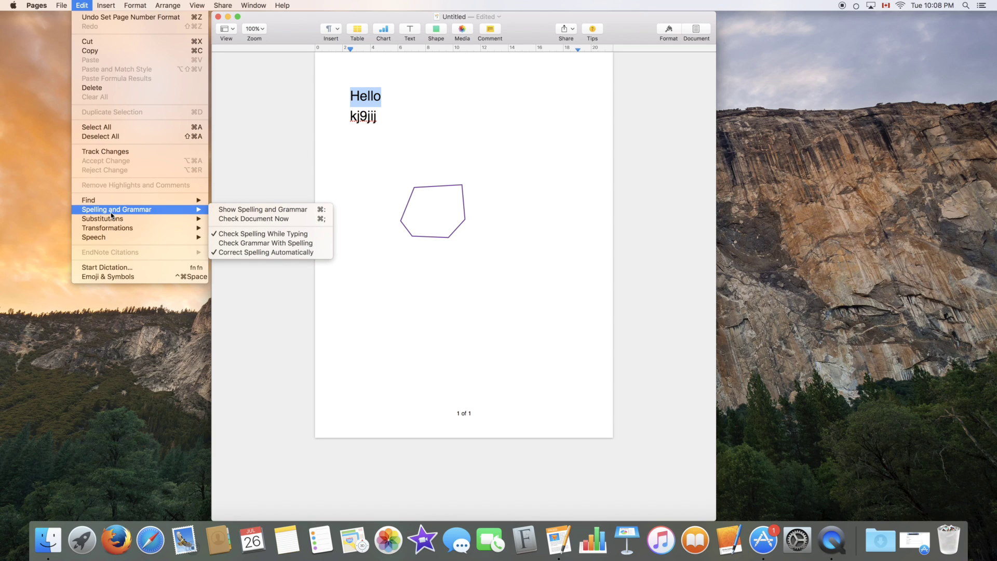
mouse_move(124, 242)
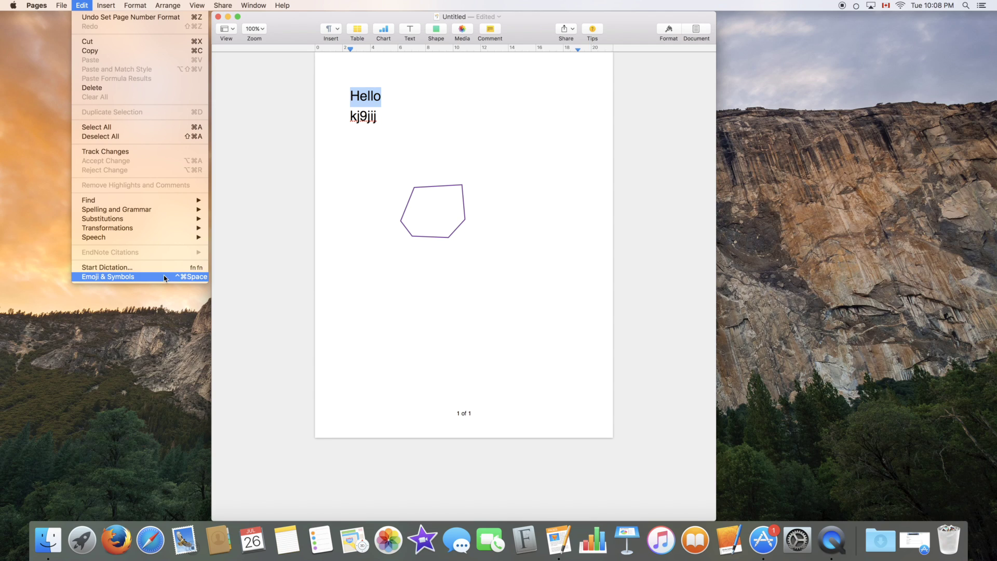
- Preview the Emoji & Symbols picker and dismiss it without inserting an emoji
left_click(166, 277)
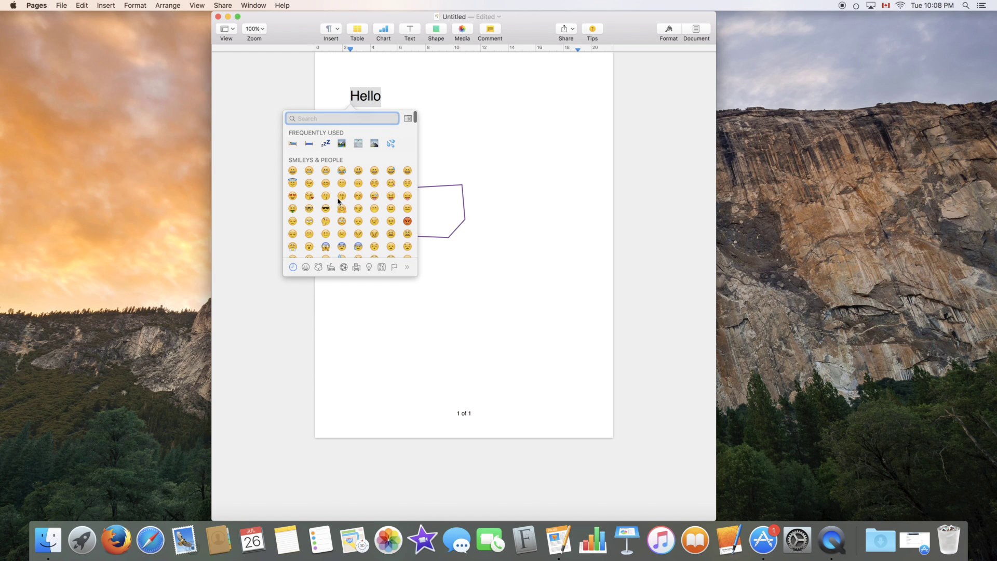
left_click(402, 91)
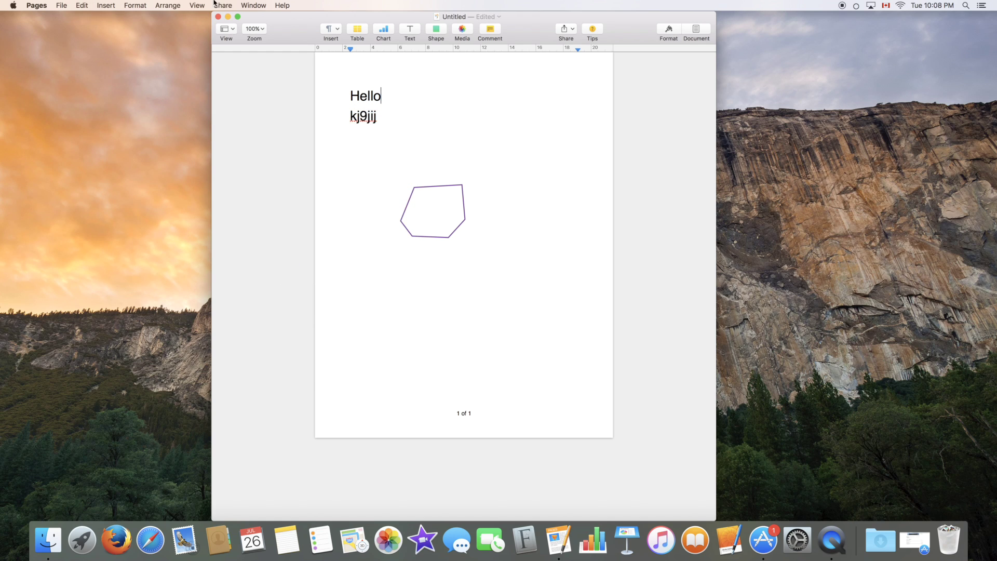
left_click(107, 5)
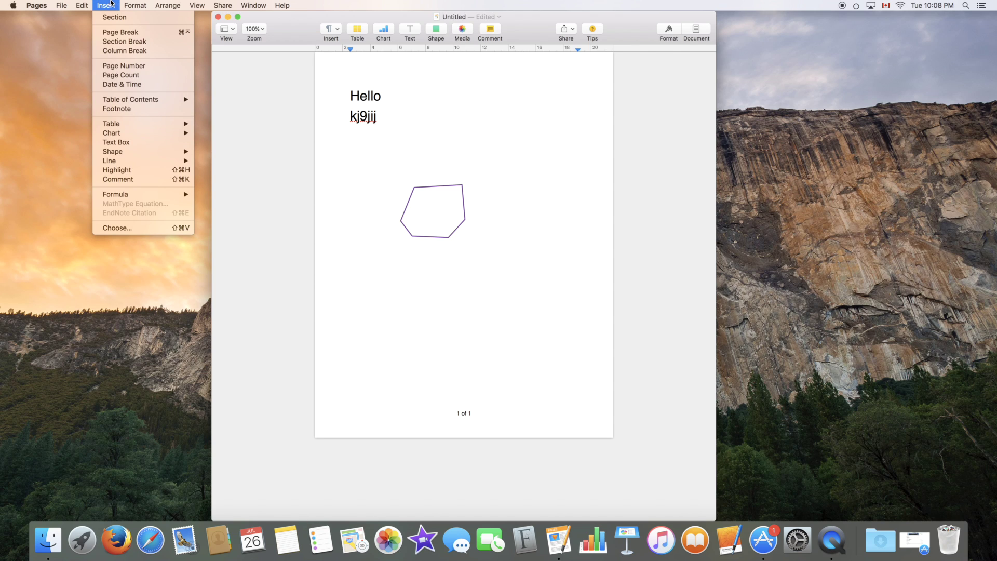
- Browse the Insert and Edit menus, ending on the Format > Font options
mouse_move(82, 5)
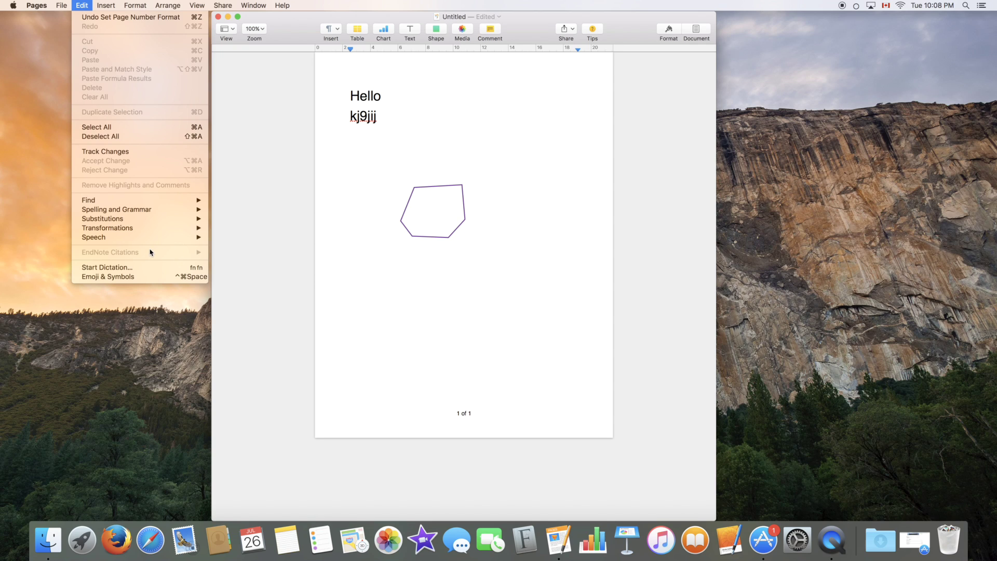
mouse_move(117, 8)
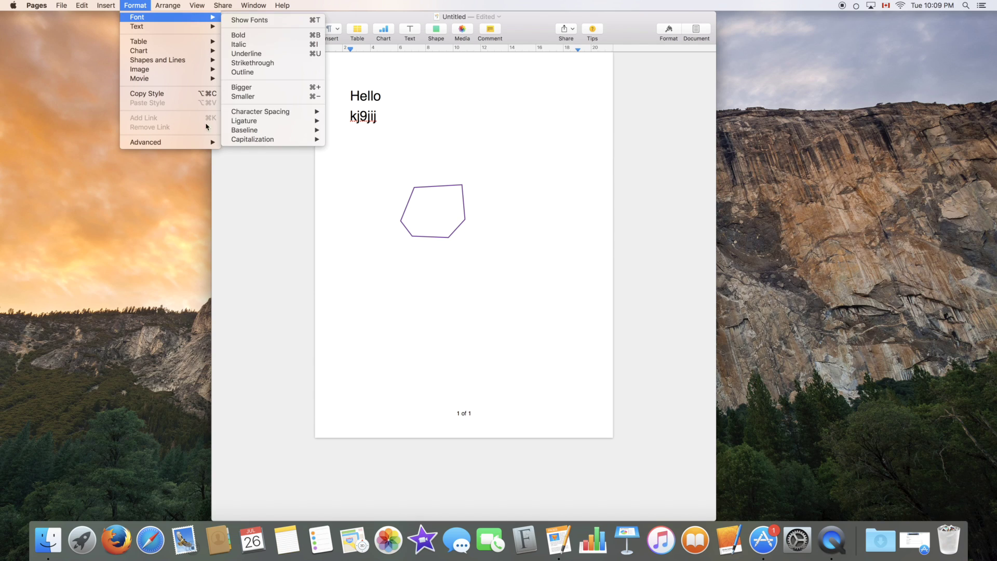
- Browse the Format, Arrange and View menus, including Zoom and Comments & Changes, then dismiss them
mouse_move(189, 144)
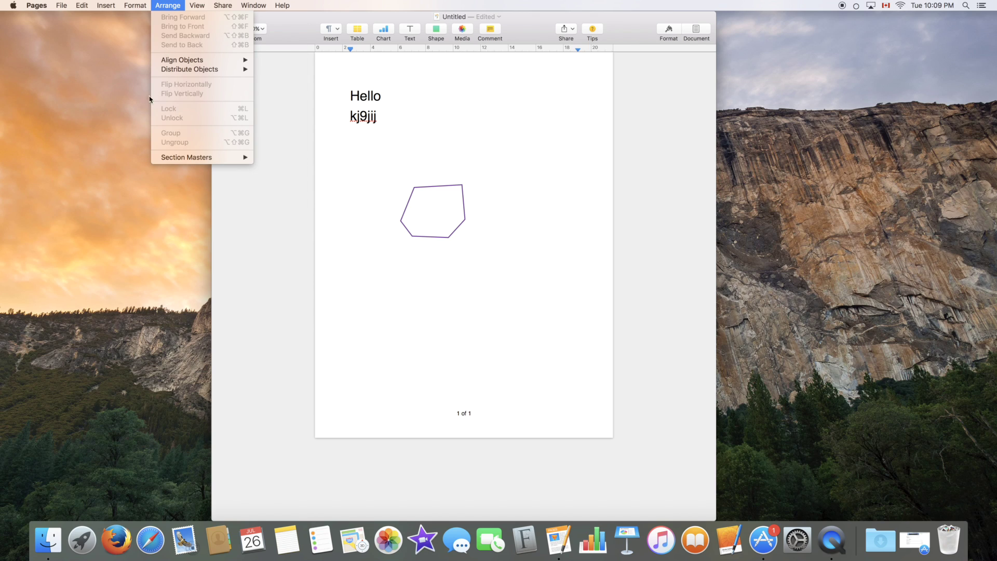
mouse_move(194, 9)
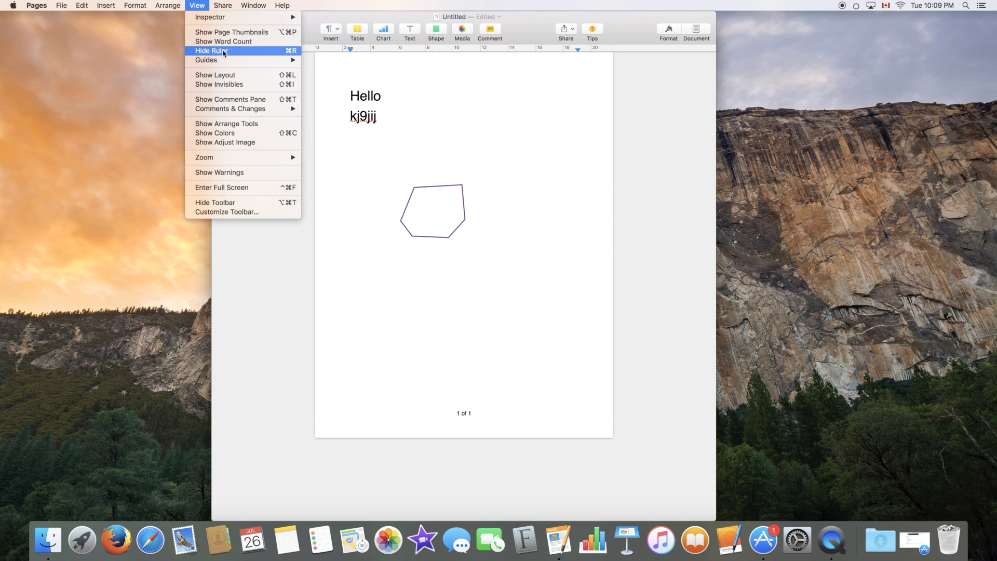
mouse_move(267, 161)
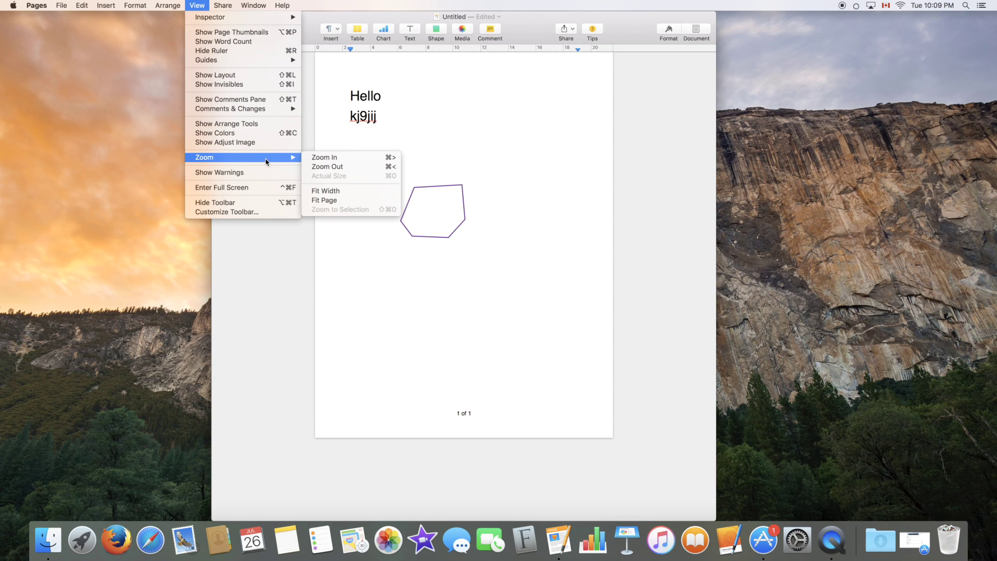
mouse_move(263, 109)
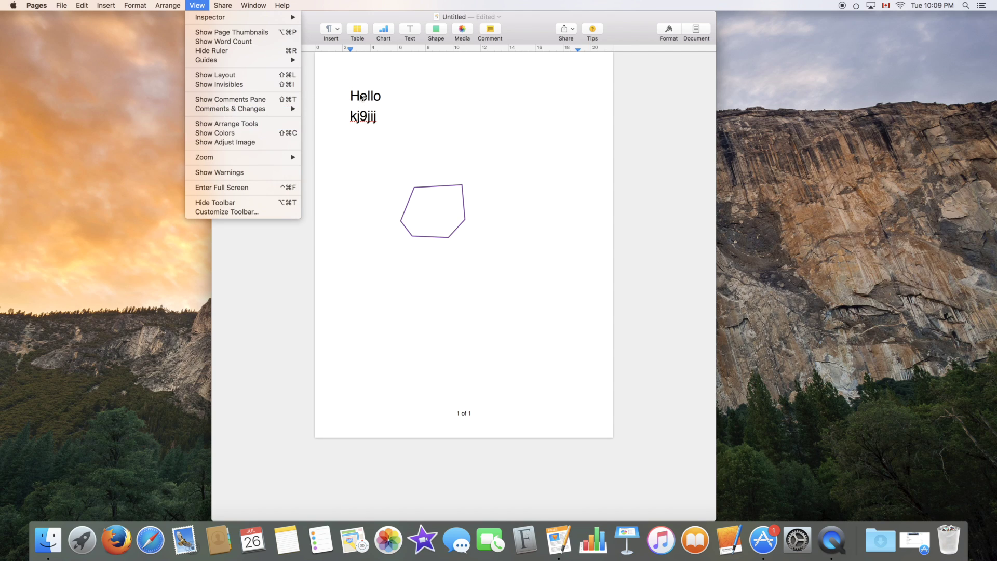
left_click(305, 92)
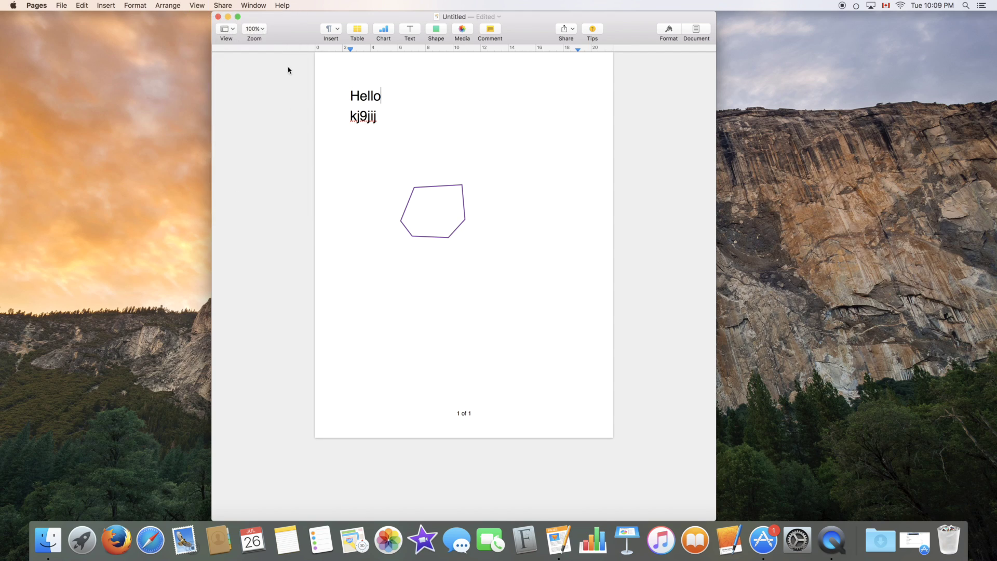
left_click(222, 5)
left_click(431, 26)
left_click(223, 5)
left_click(223, 4)
left_click(248, 6)
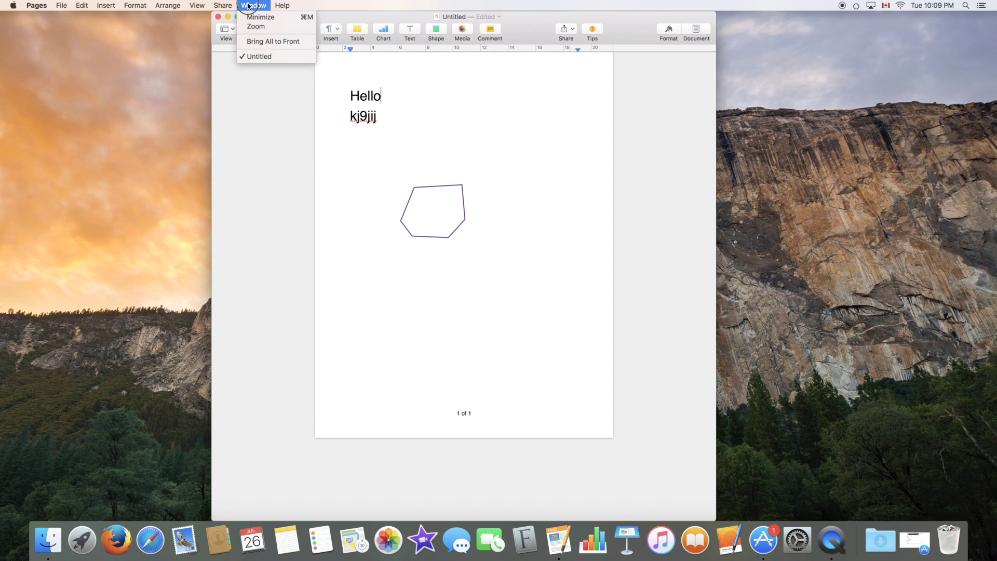
left_click(224, 30)
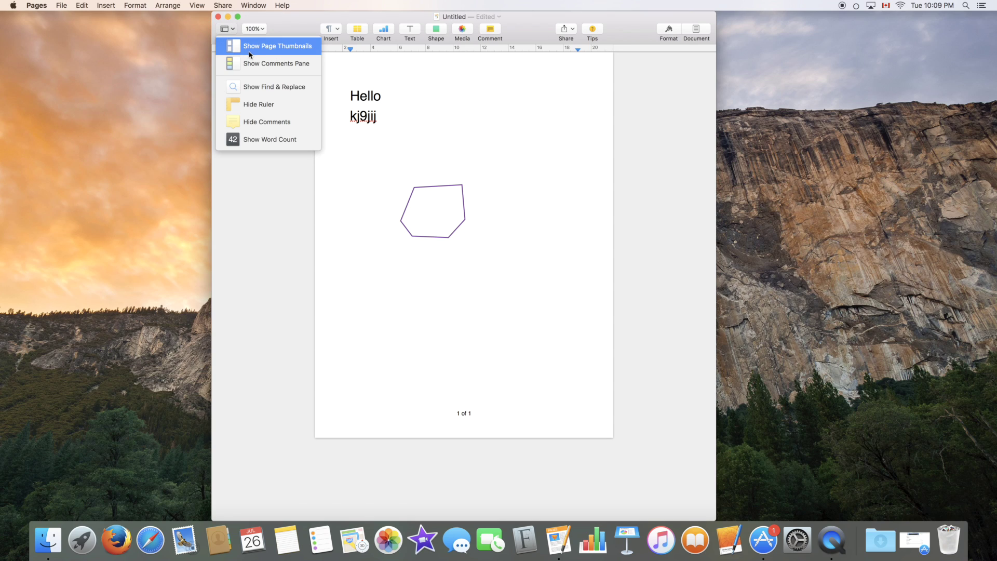
left_click(285, 87)
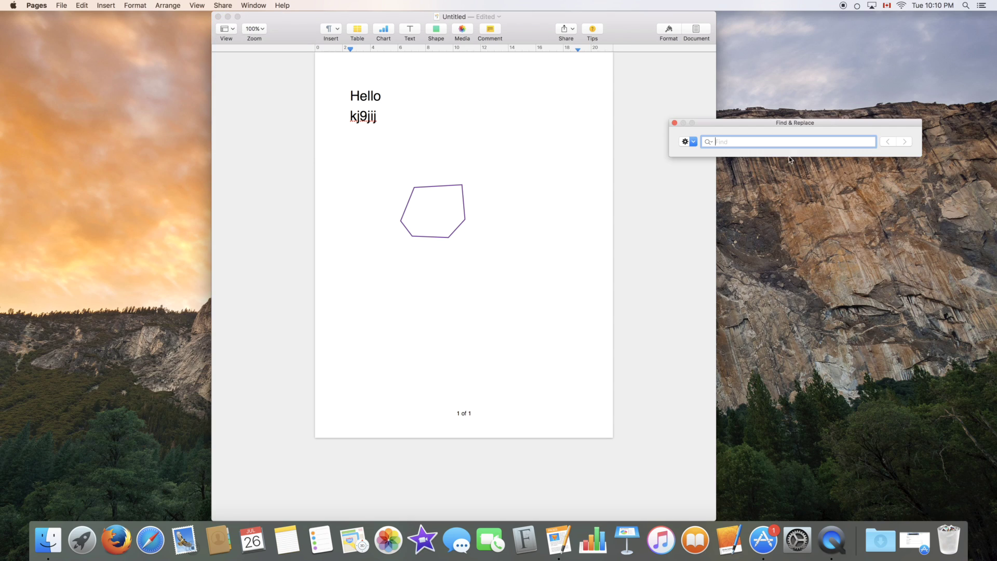
left_click(263, 6)
left_click(263, 6)
left_click(265, 8)
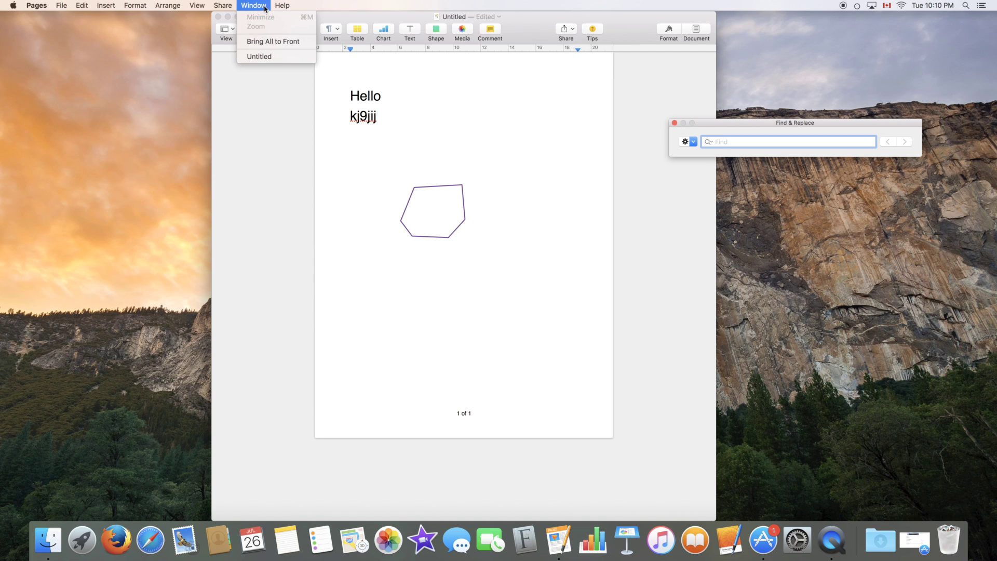
left_click(674, 122)
left_click(674, 123)
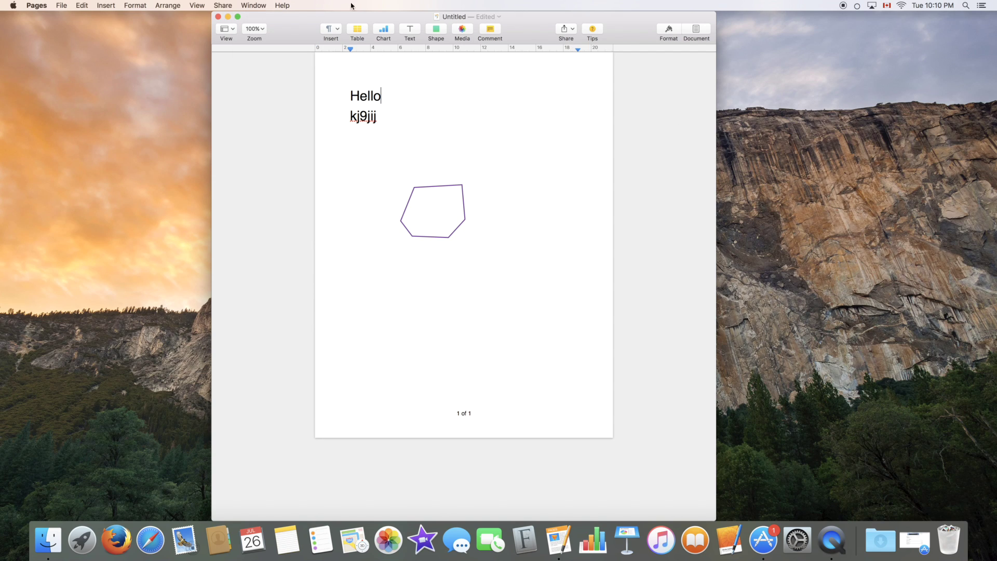
left_click(283, 5)
left_click(279, 4)
left_click(281, 3)
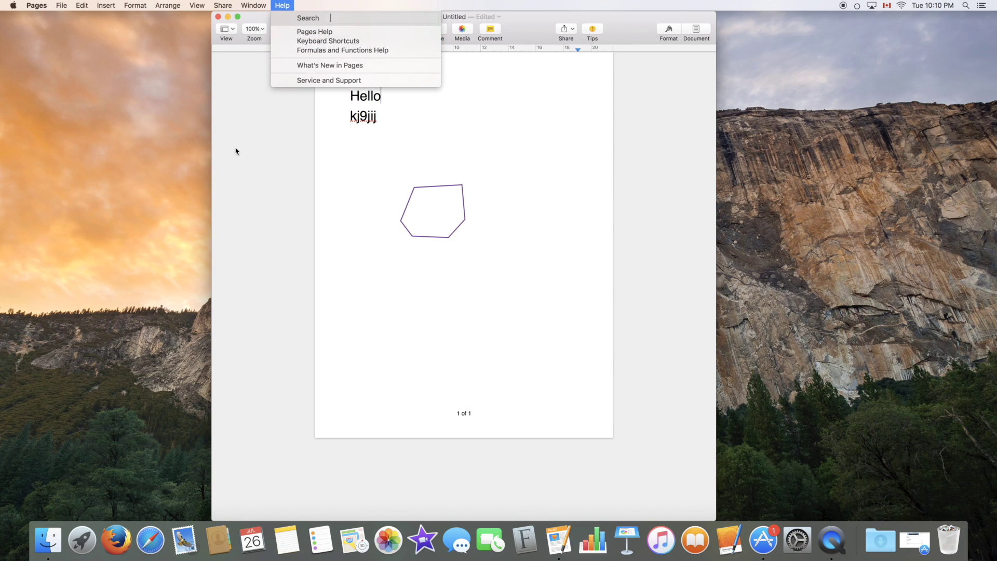
left_click(239, 98)
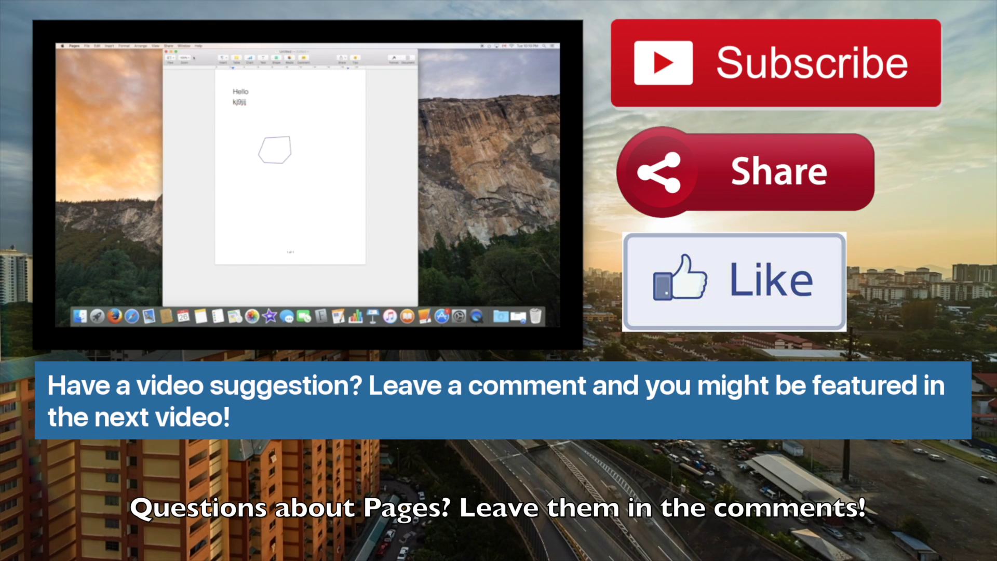
left_click(166, 52)
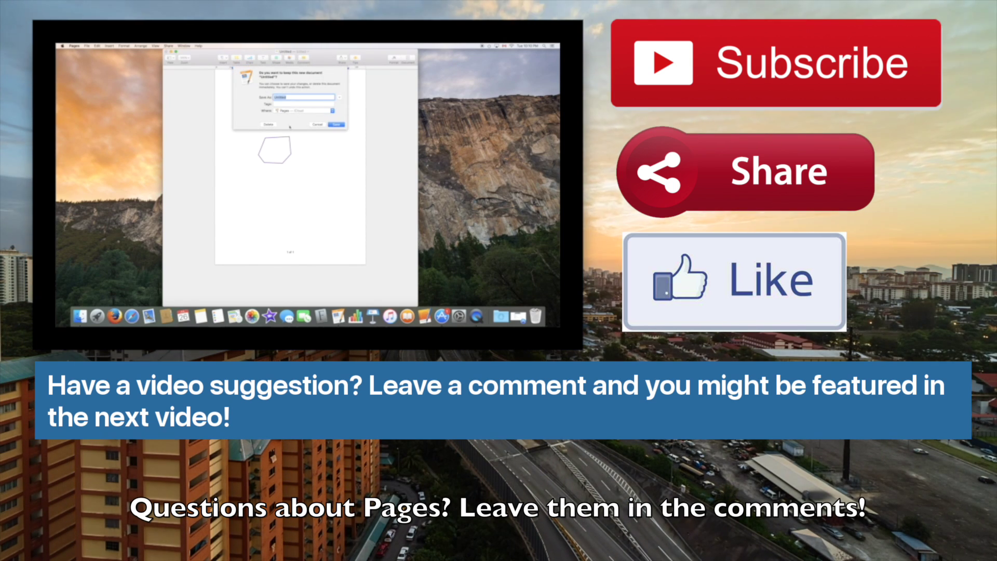
left_click(312, 124)
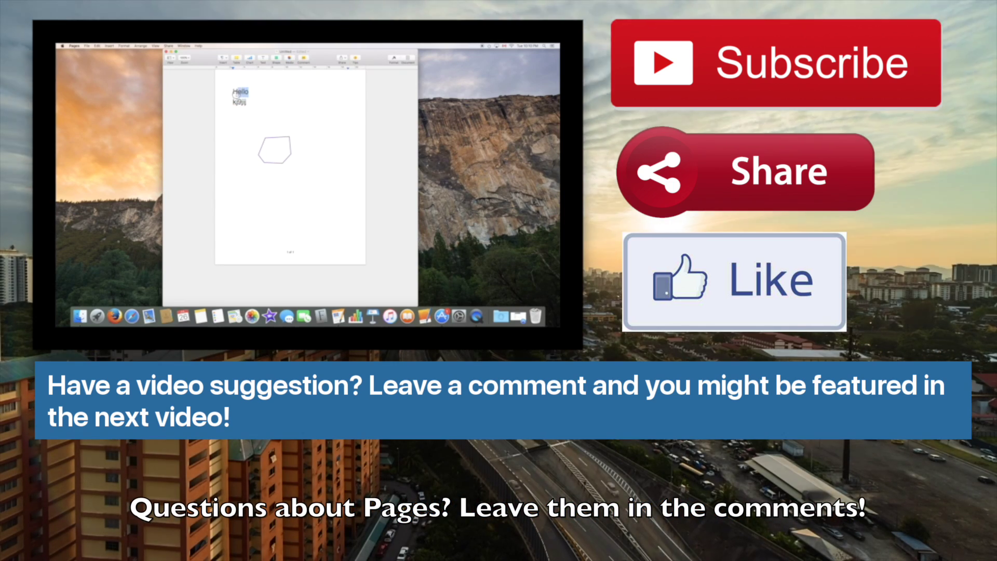
right_click(238, 103)
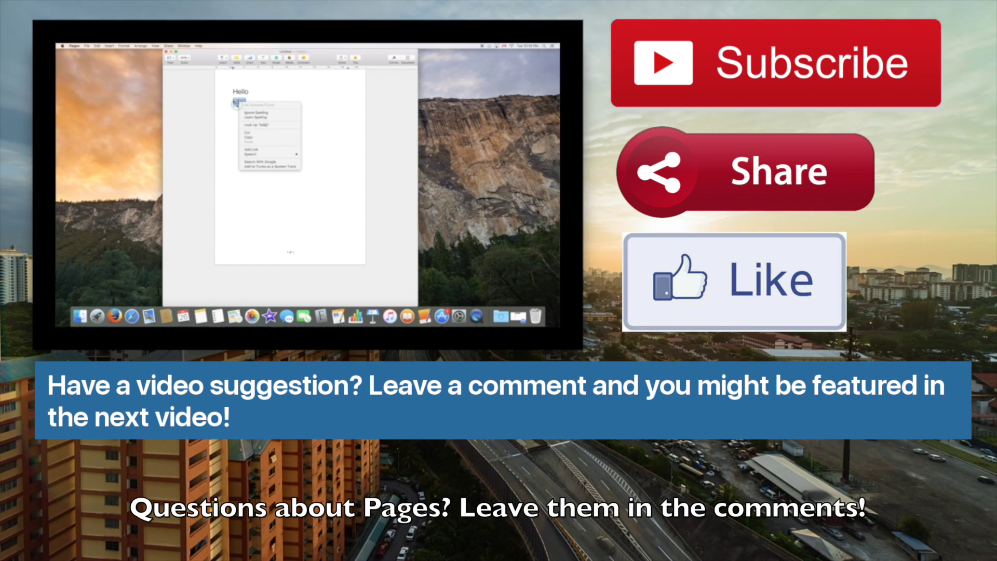
left_click(263, 104)
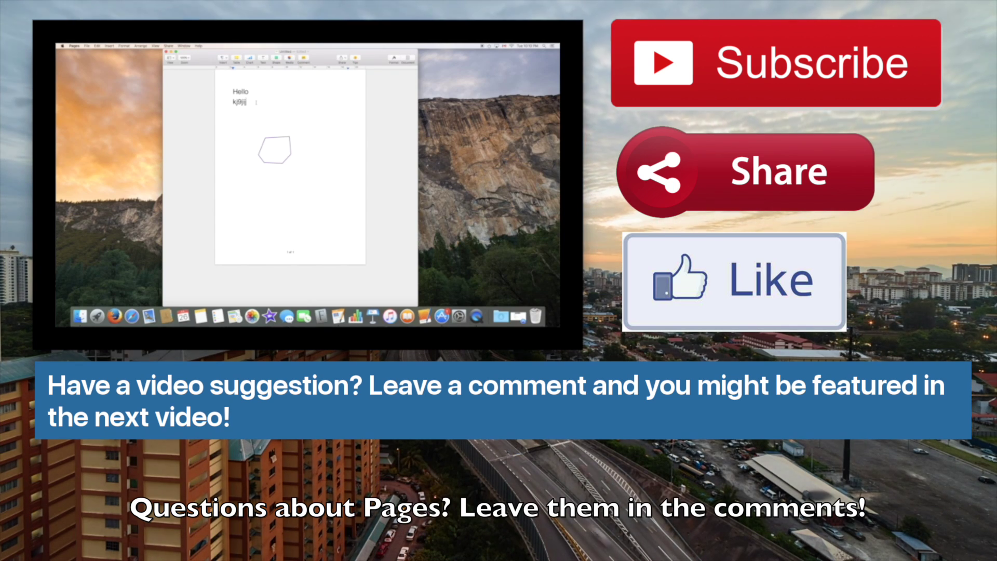
left_click_drag(256, 103, 231, 92)
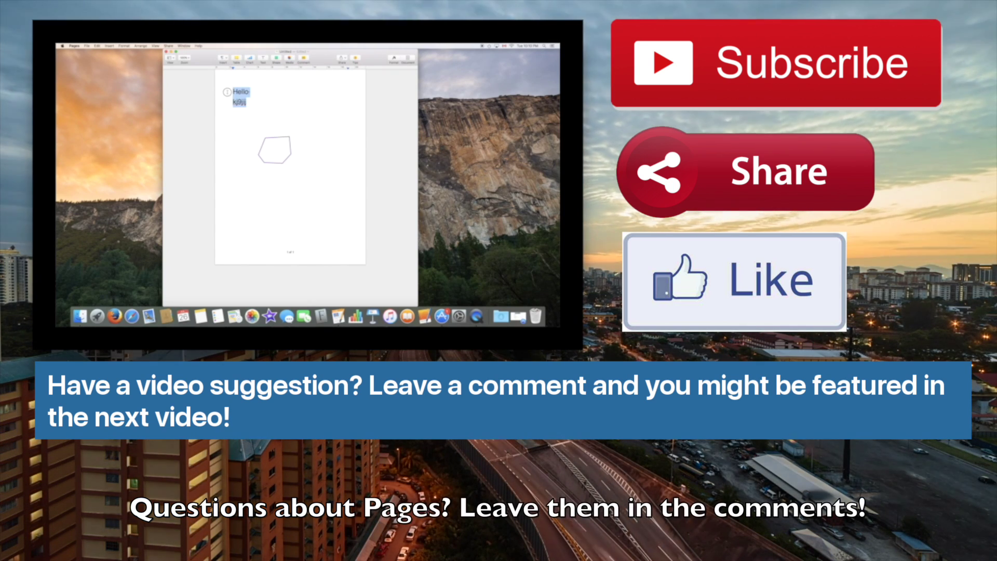
left_click(226, 88)
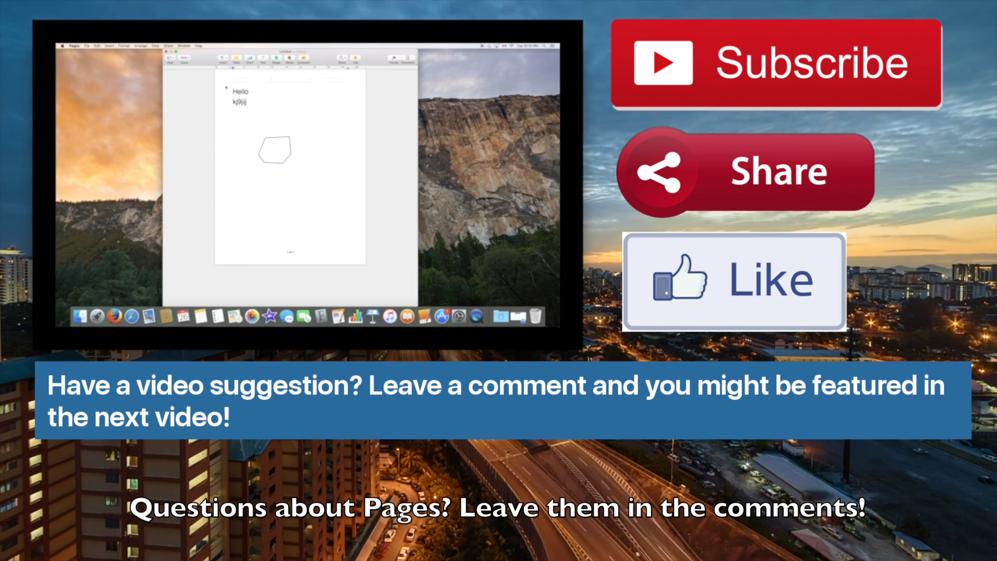